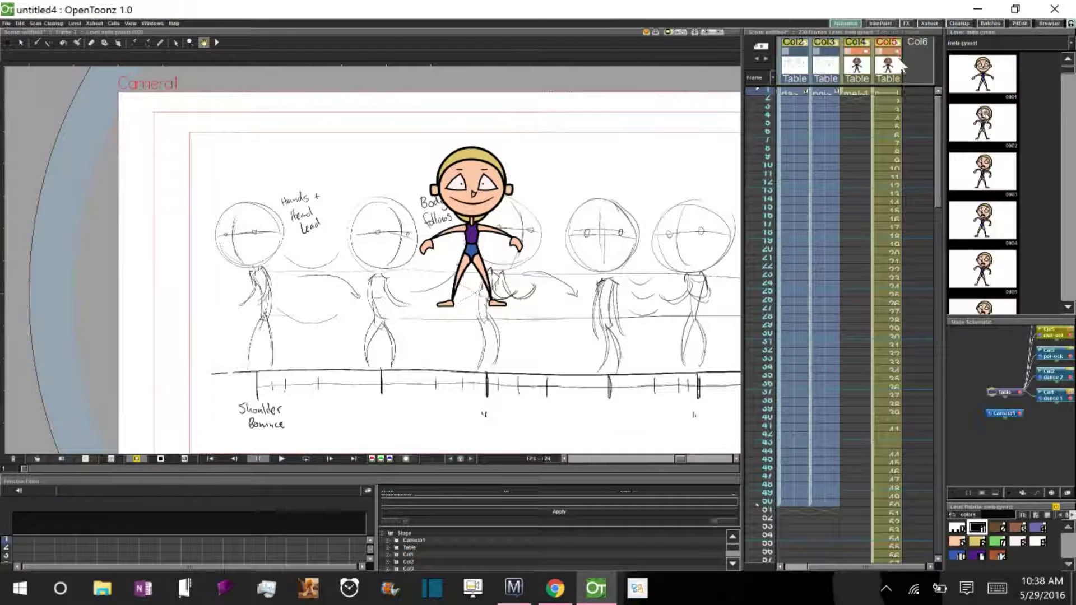
Inspect the gymnast's level drawings, including 0112, then return to frame 2 of the dance scene
{"action": "left_click", "coordinate": [989, 179]}
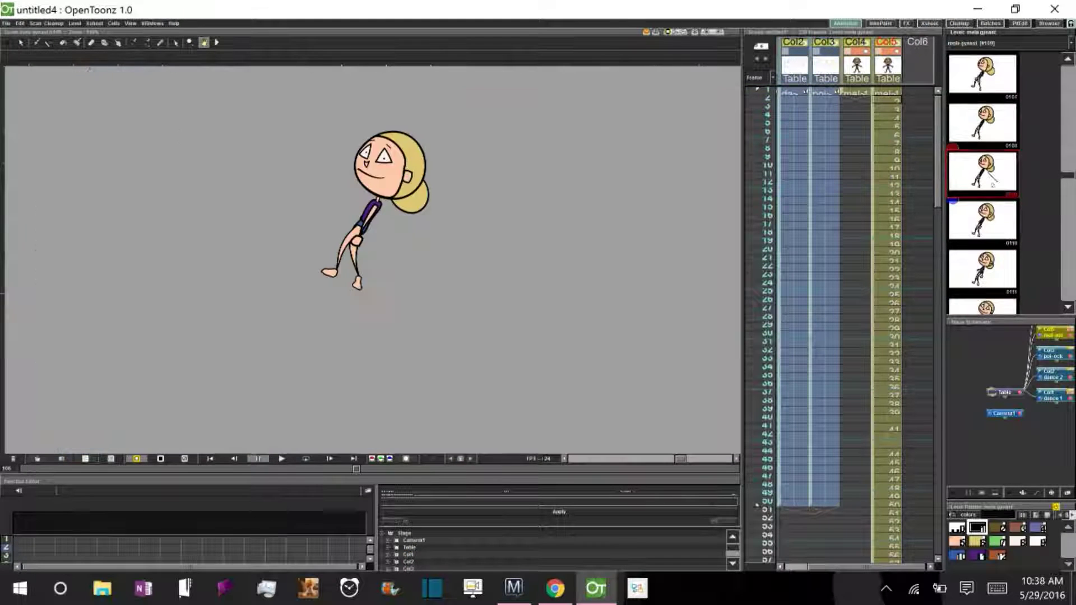
{"action": "left_click", "coordinate": [856, 98]}
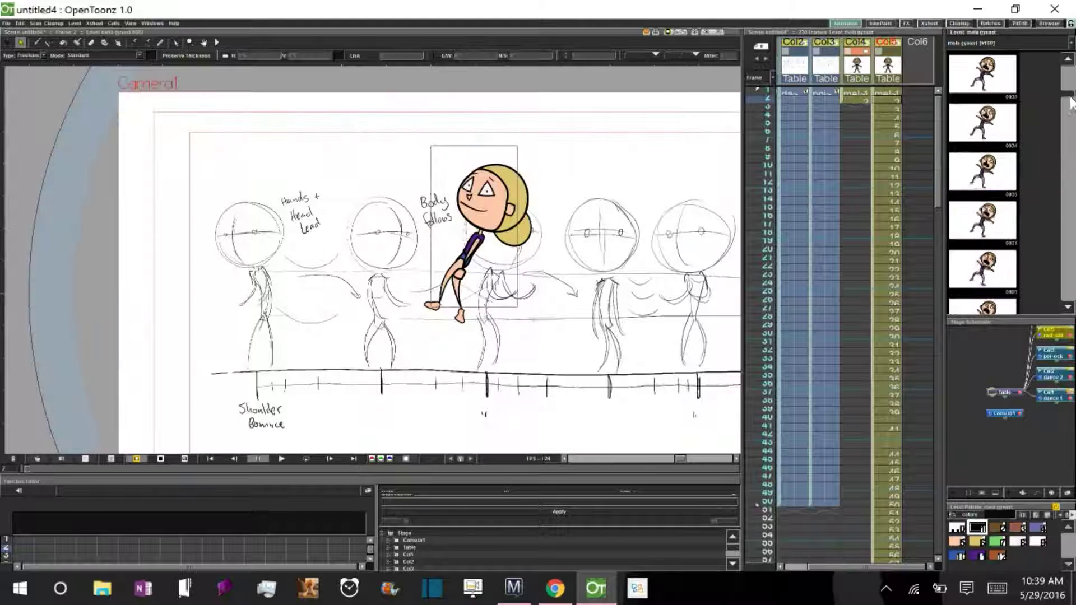
{"action": "left_click_drag", "start_coordinate": [1070, 101], "coordinate": [1070, 184]}
{"action": "left_click", "coordinate": [982, 221]}
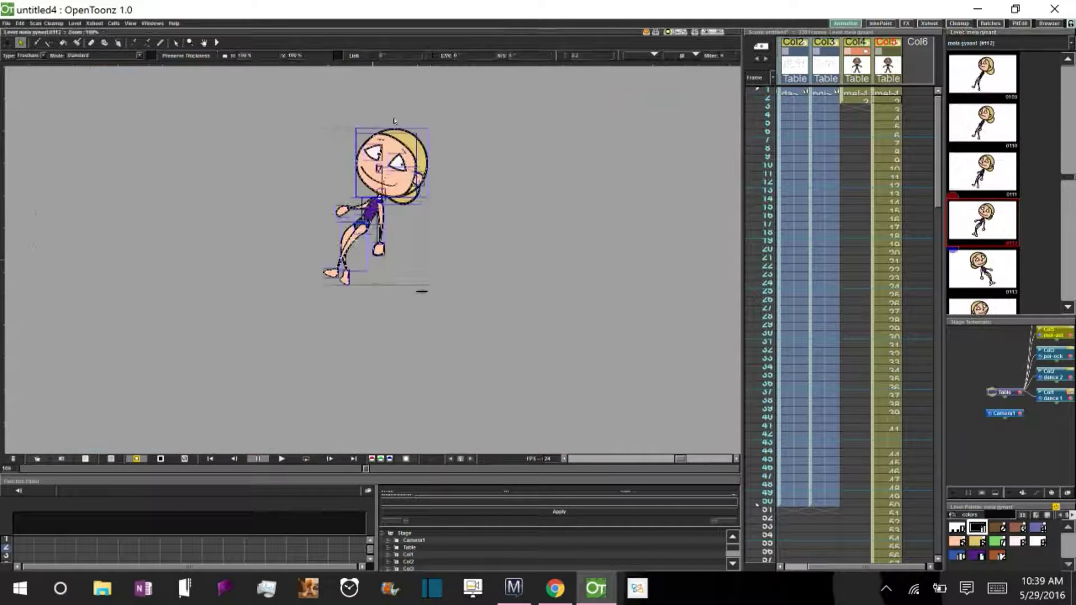
{"action": "left_click", "coordinate": [856, 98]}
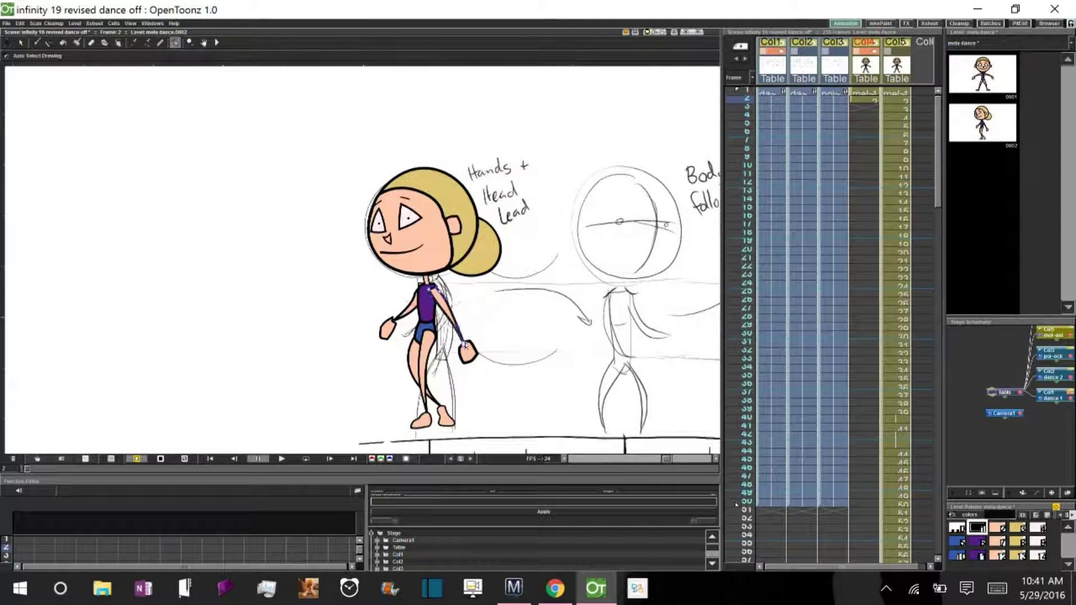
Reshape the gymnast's arm and leg strokes on frame 2 with the Control Point Editor
{"action": "key", "text": "s"}
{"action": "left_click", "coordinate": [464, 328]}
{"action": "key", "text": "c"}
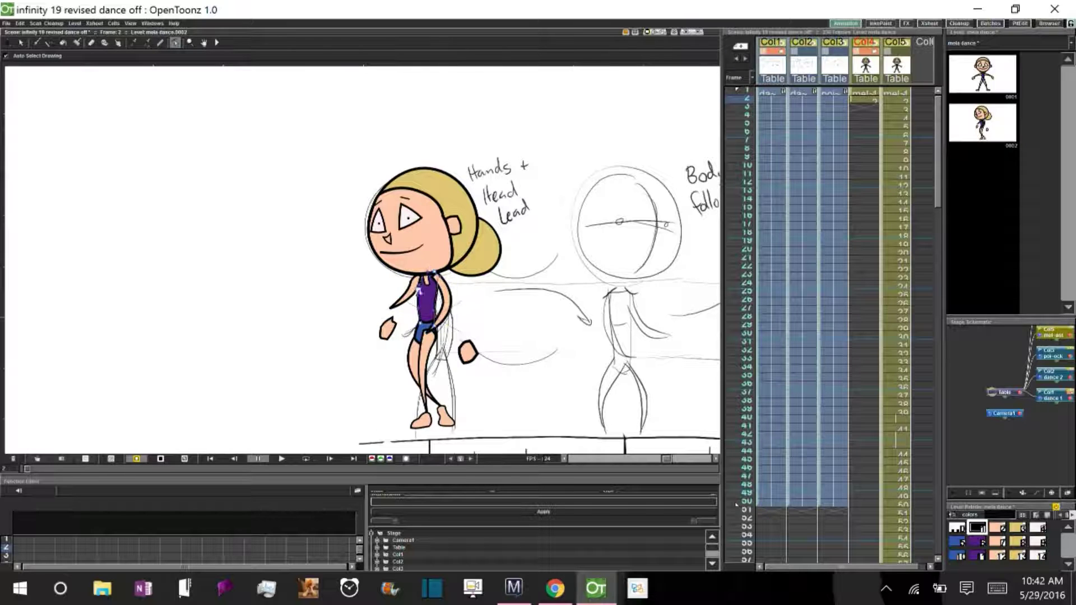
{"action": "key", "text": "ctrl+z"}
{"action": "key", "text": "s"}
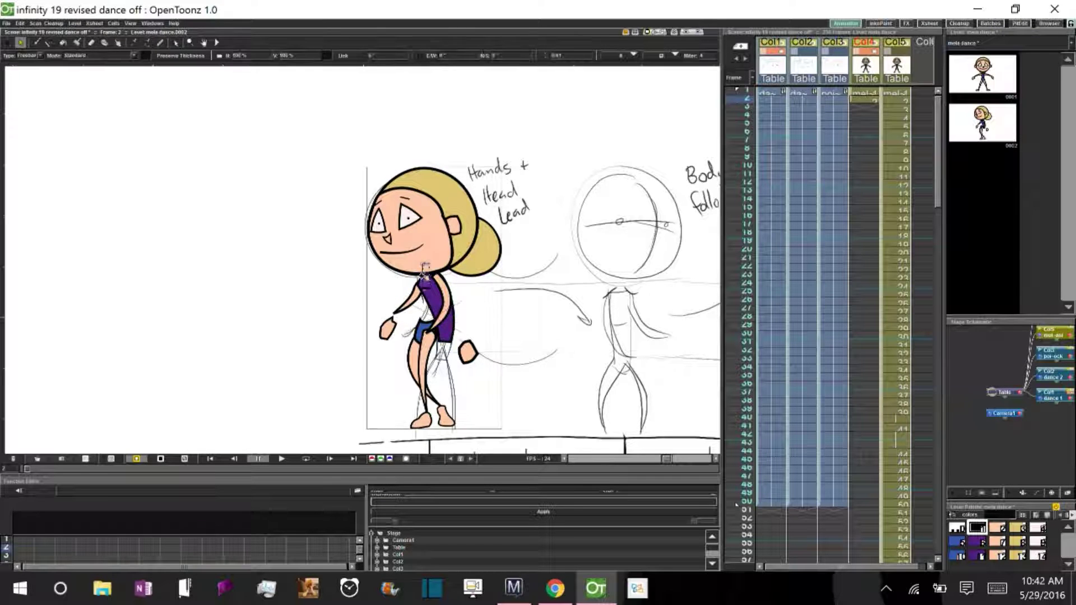
{"action": "key", "text": "c"}
{"action": "key", "text": "s"}
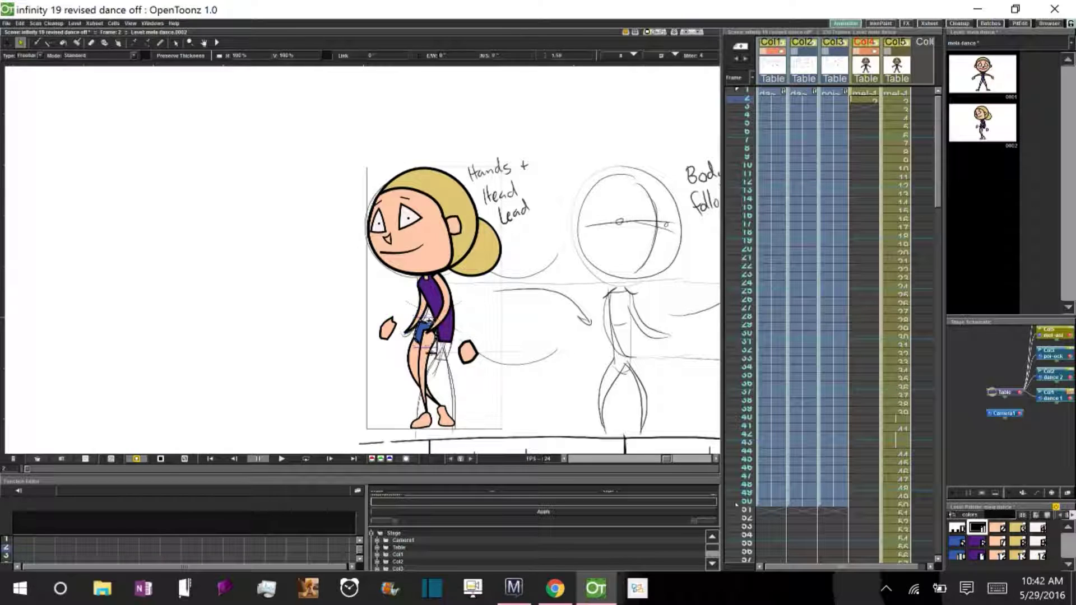
{"action": "key", "text": "c"}
{"action": "key", "text": "s"}
{"action": "key", "text": "c"}
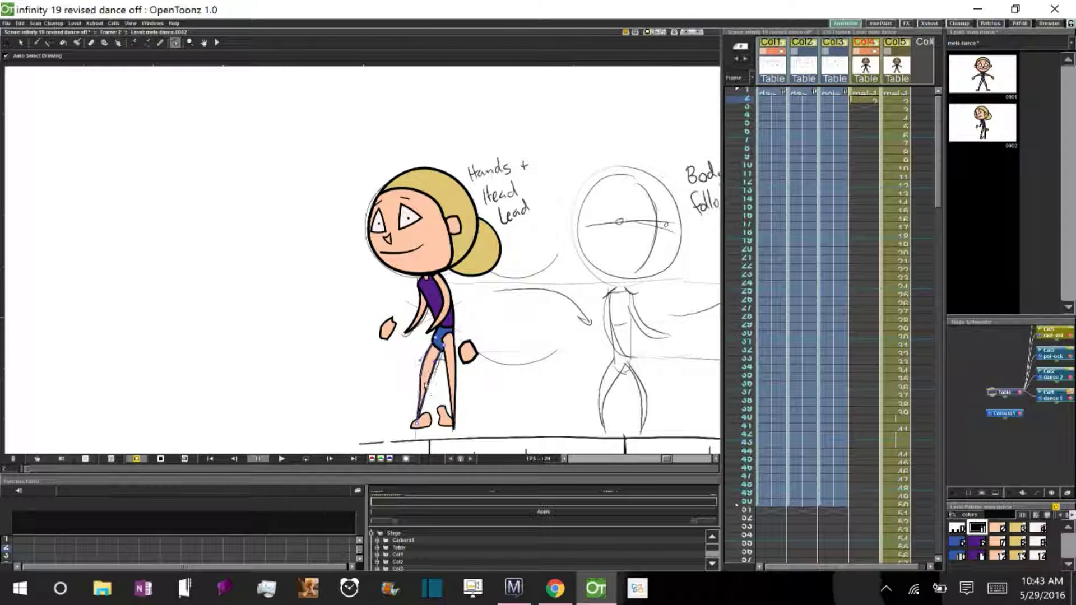
{"action": "key", "text": "s"}
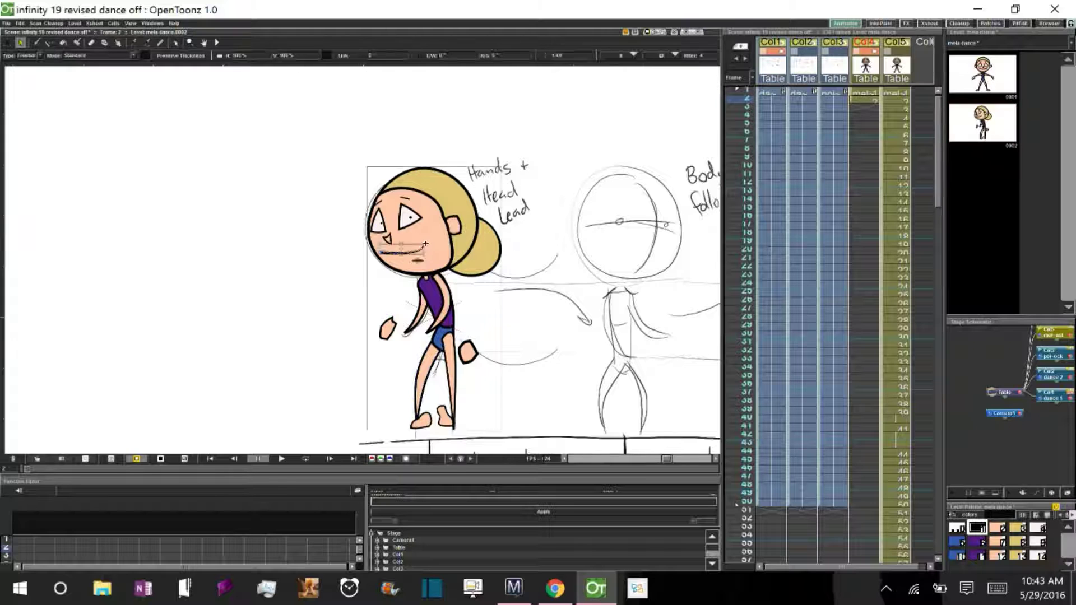
Move the right hand up beside the left and set the right foot on the ground line
{"action": "left_click", "coordinate": [388, 327]}
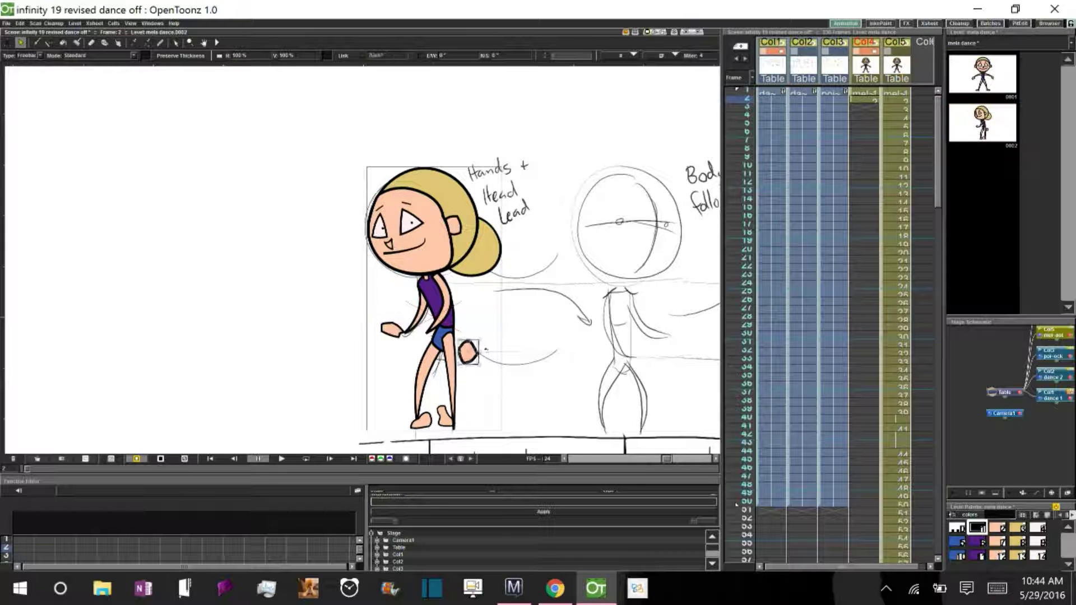
{"action": "left_click_drag", "start_coordinate": [468, 352], "coordinate": [418, 328]}
{"action": "left_click", "coordinate": [445, 419]}
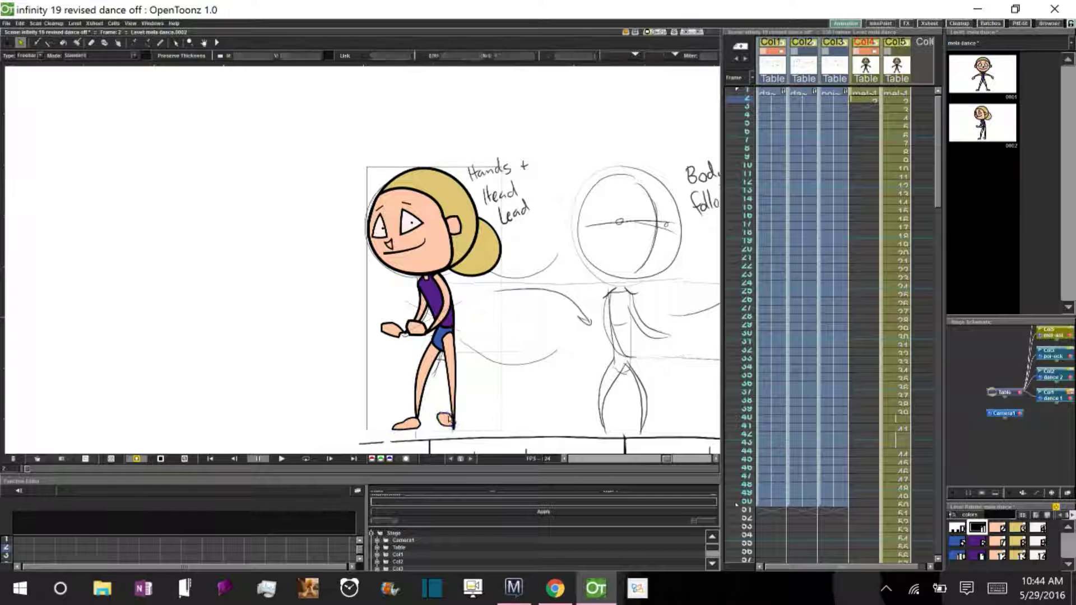
{"action": "left_click_drag", "start_coordinate": [448, 419], "coordinate": [458, 429]}
{"action": "left_click", "coordinate": [482, 398]}
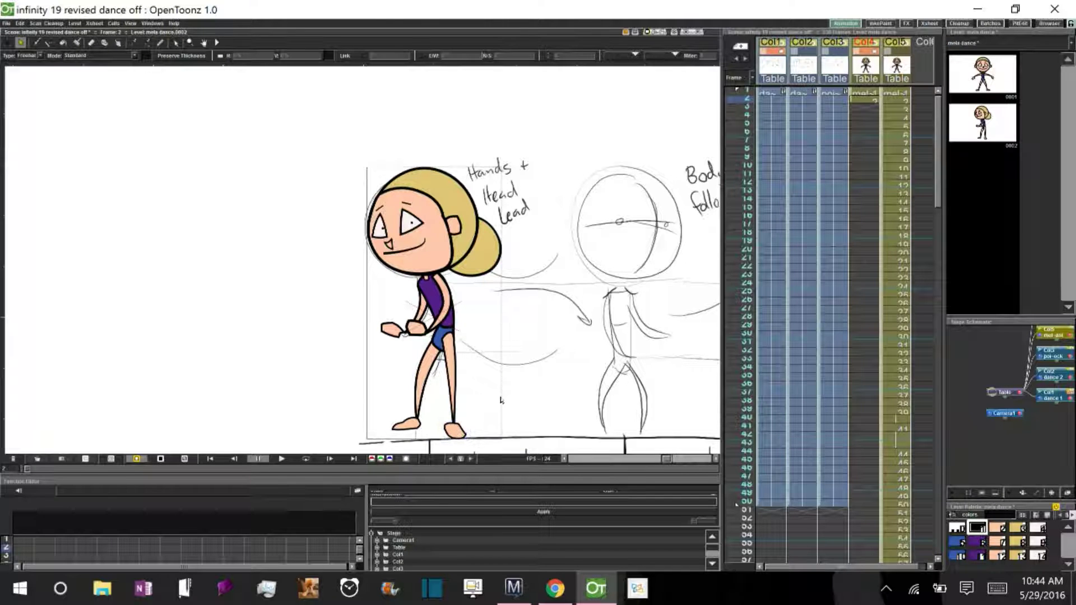
On frame 3, reshape the purple shirt outline and pull its arm outline outward
{"action": "left_click", "coordinate": [863, 92]}
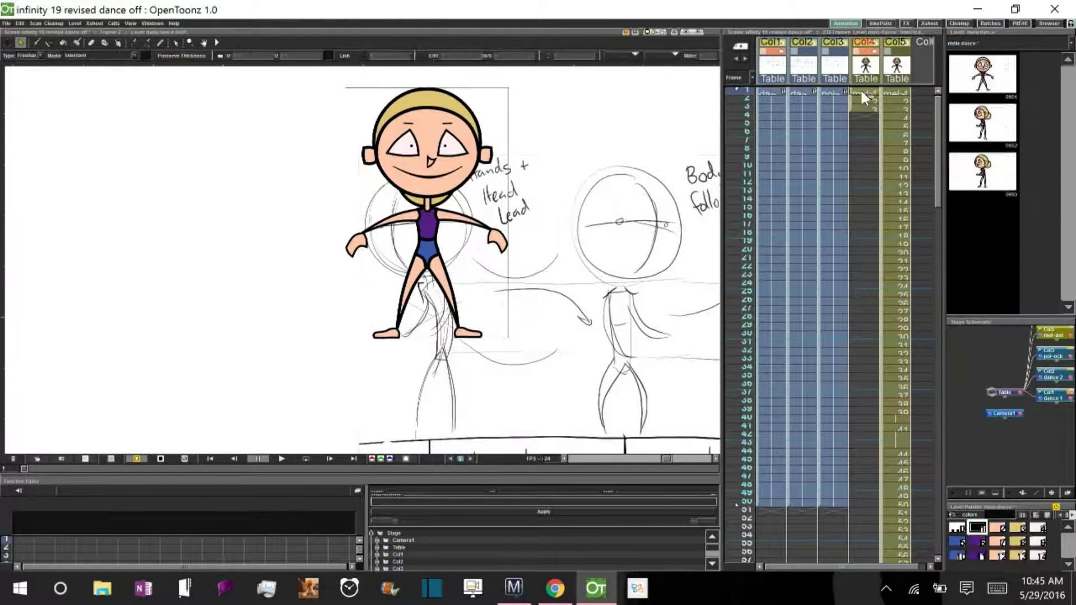
{"action": "key", "text": "Down"}
{"action": "key", "text": "Down"}
{"action": "key", "text": "a"}
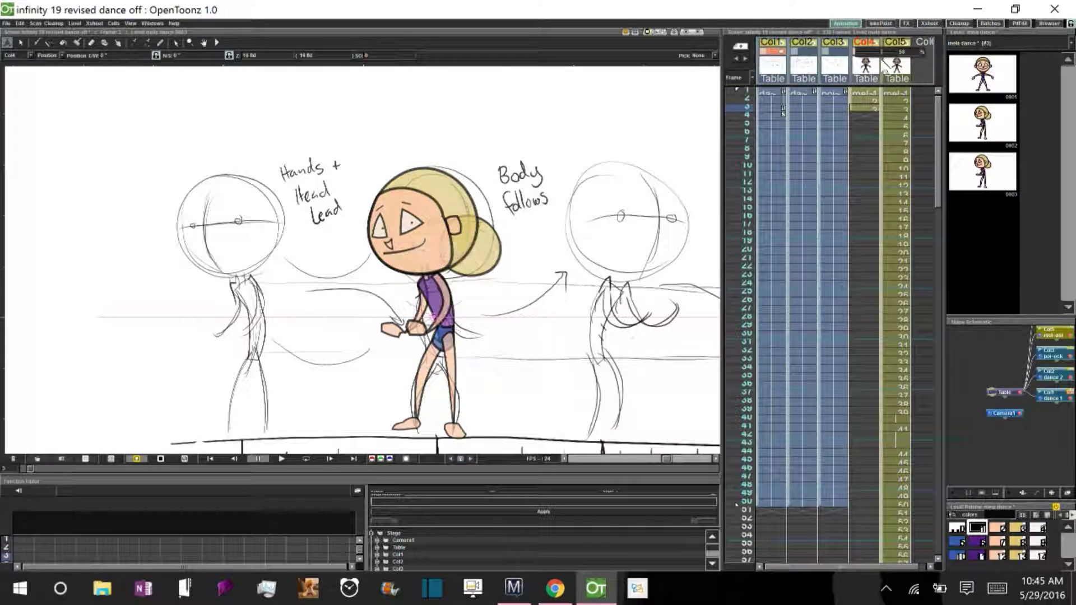
{"action": "key", "text": "s"}
{"action": "left_click", "coordinate": [449, 340]}
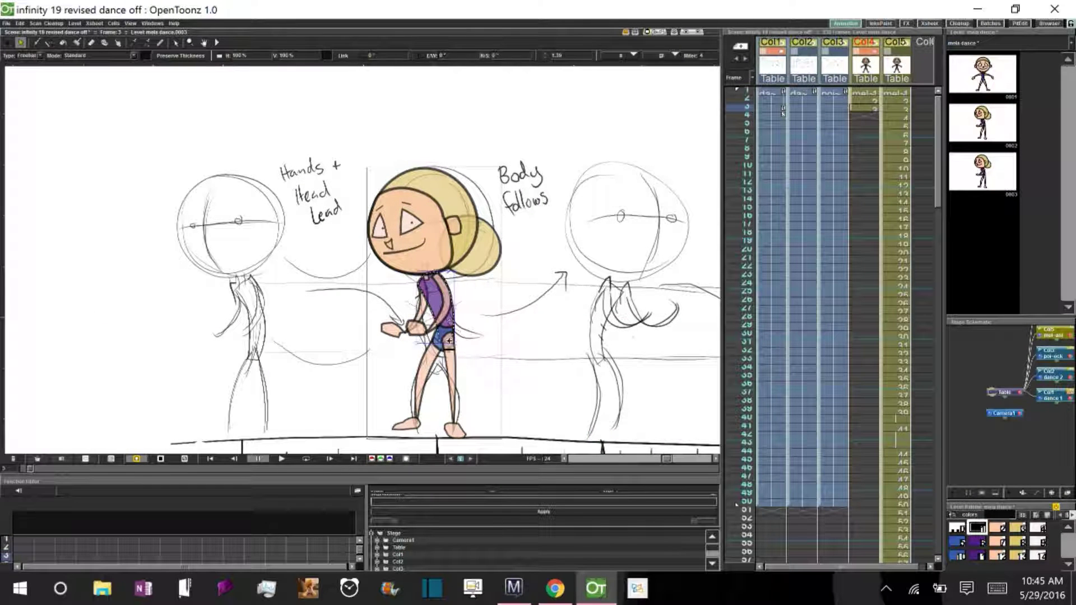
{"action": "key", "text": "c"}
{"action": "mouse_move", "coordinate": [449, 341]}
{"action": "left_mouse_down"}
{"action": "mouse_move", "coordinate": [426, 314]}
{"action": "mouse_move", "coordinate": [443, 340]}
{"action": "left_mouse_up"}
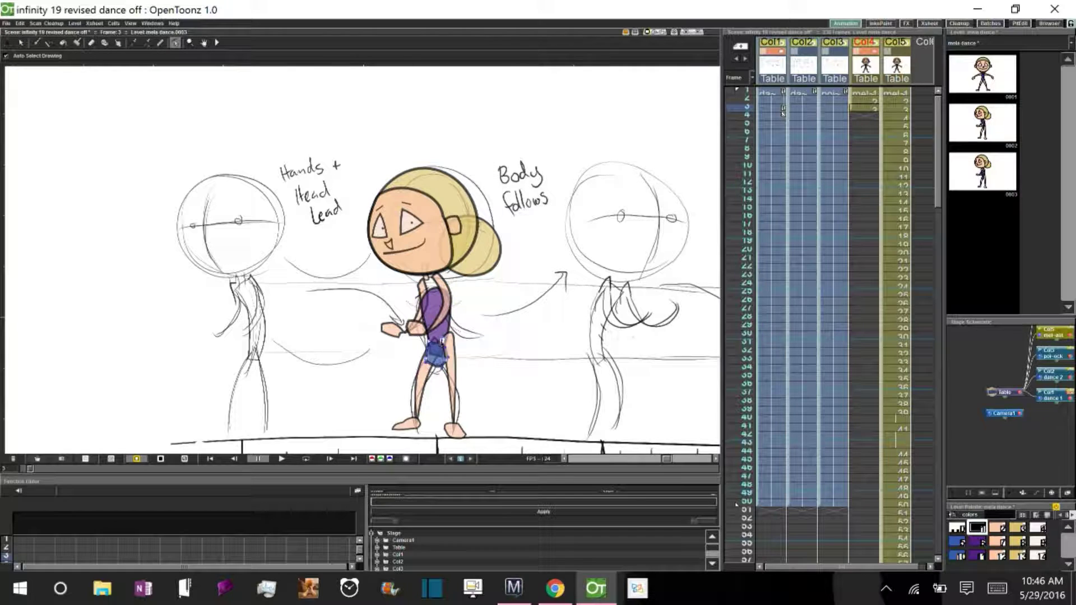
{"action": "left_click", "coordinate": [417, 432]}
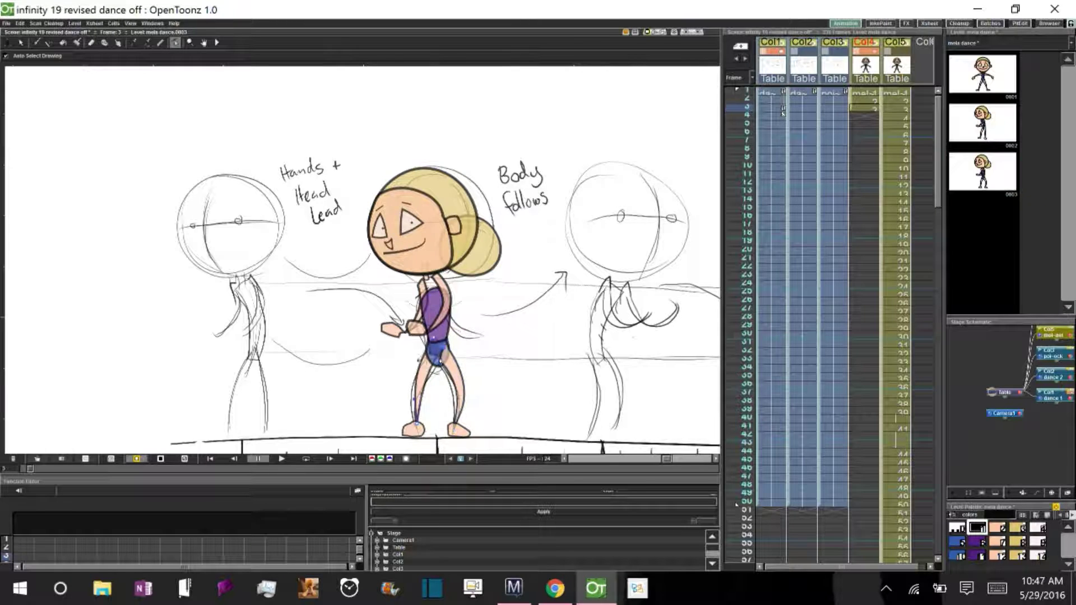
{"action": "mouse_move", "coordinate": [438, 287]}
{"action": "left_mouse_down"}
{"action": "mouse_move", "coordinate": [468, 343]}
{"action": "mouse_move", "coordinate": [475, 336]}
{"action": "left_mouse_up"}
Move the hand up and out to the right
{"action": "key", "text": "s"}
{"action": "left_click", "coordinate": [416, 328]}
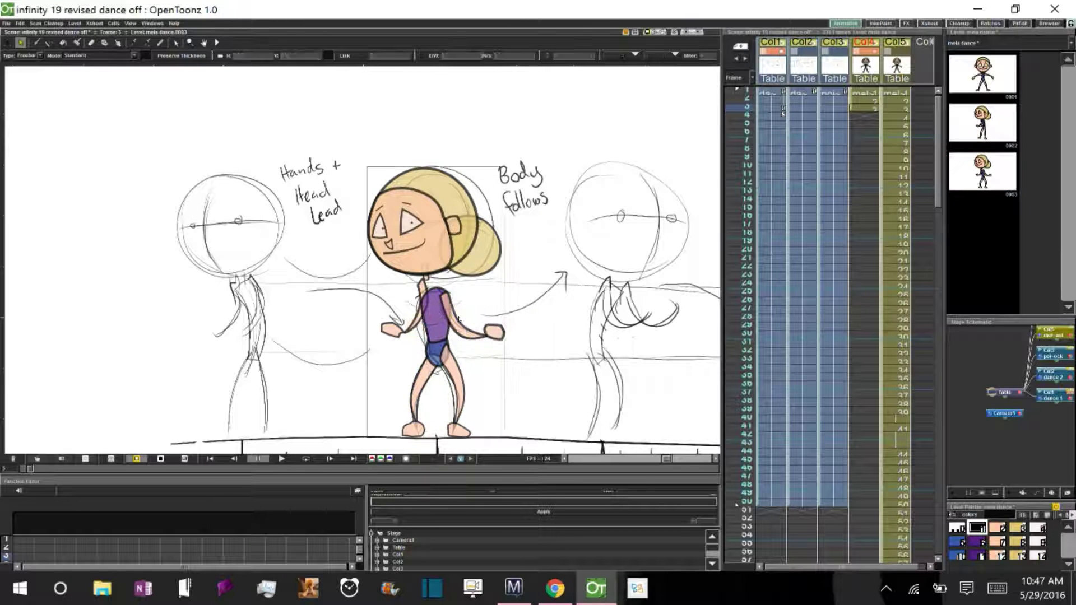
{"action": "key", "text": "c"}
{"action": "left_click", "coordinate": [425, 296]}
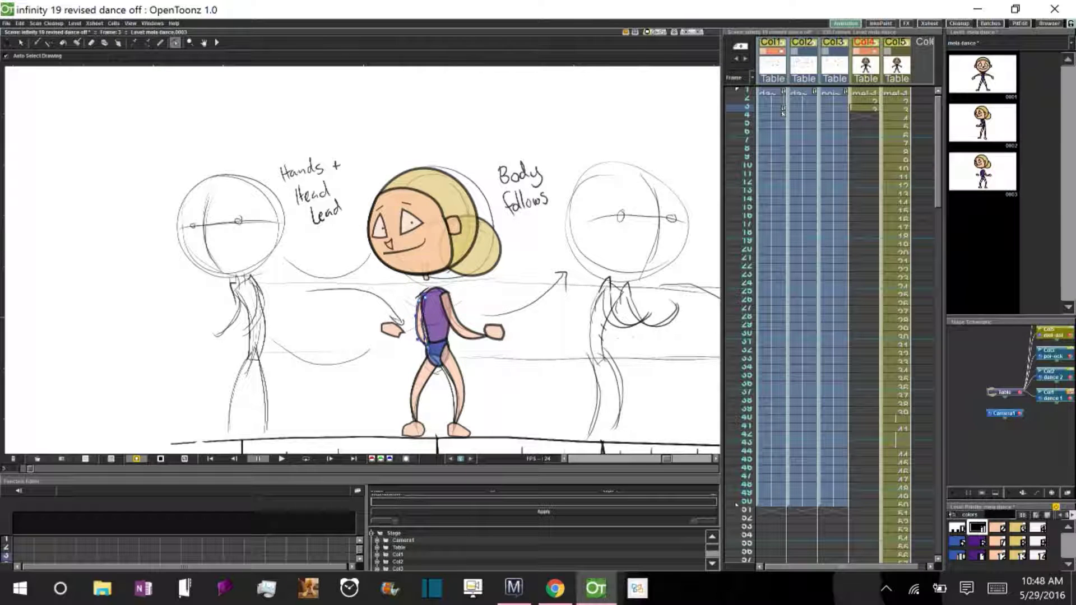
Shift the head to the right and move the ear across to the other side
{"action": "key", "text": "s"}
{"action": "left_click_drag", "start_coordinate": [427, 279], "coordinate": [444, 283]}
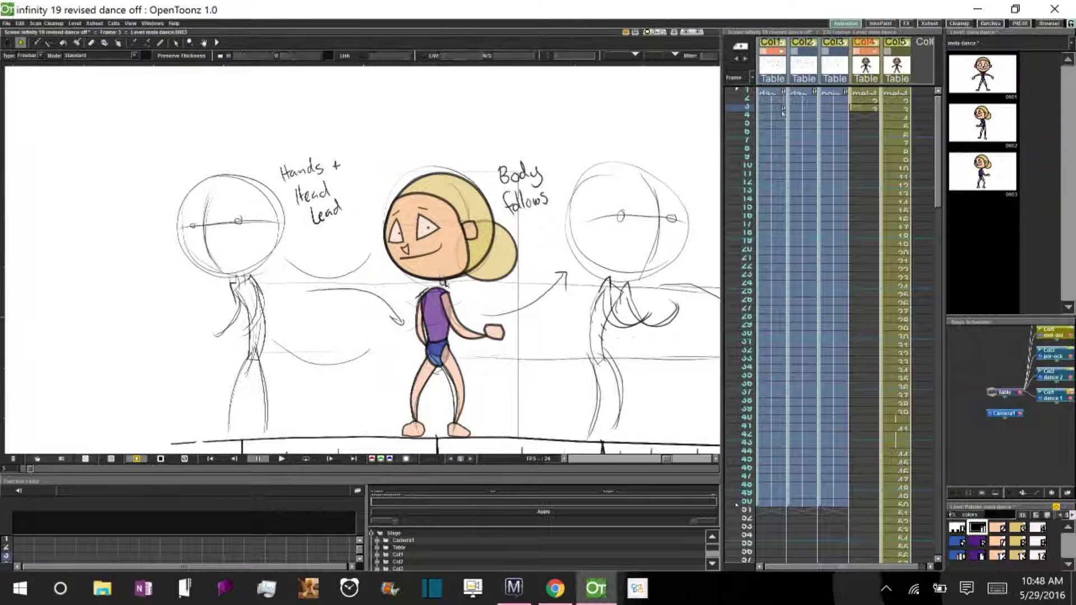
{"action": "left_click", "coordinate": [443, 281]}
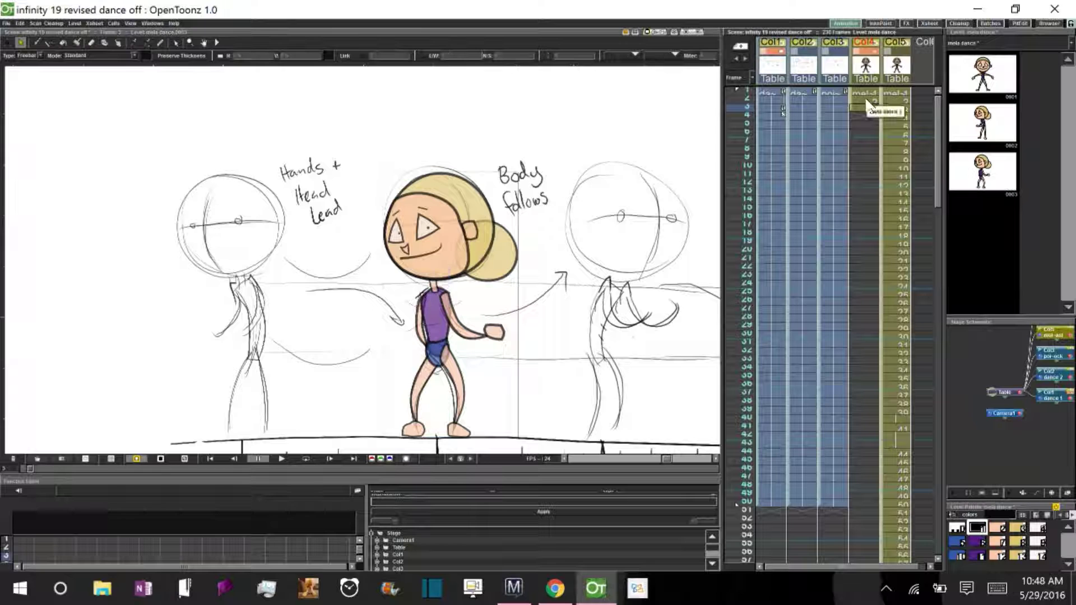
{"action": "left_click", "coordinate": [471, 228]}
{"action": "left_click_drag", "start_coordinate": [474, 227], "coordinate": [537, 226]}
{"action": "key", "text": "c"}
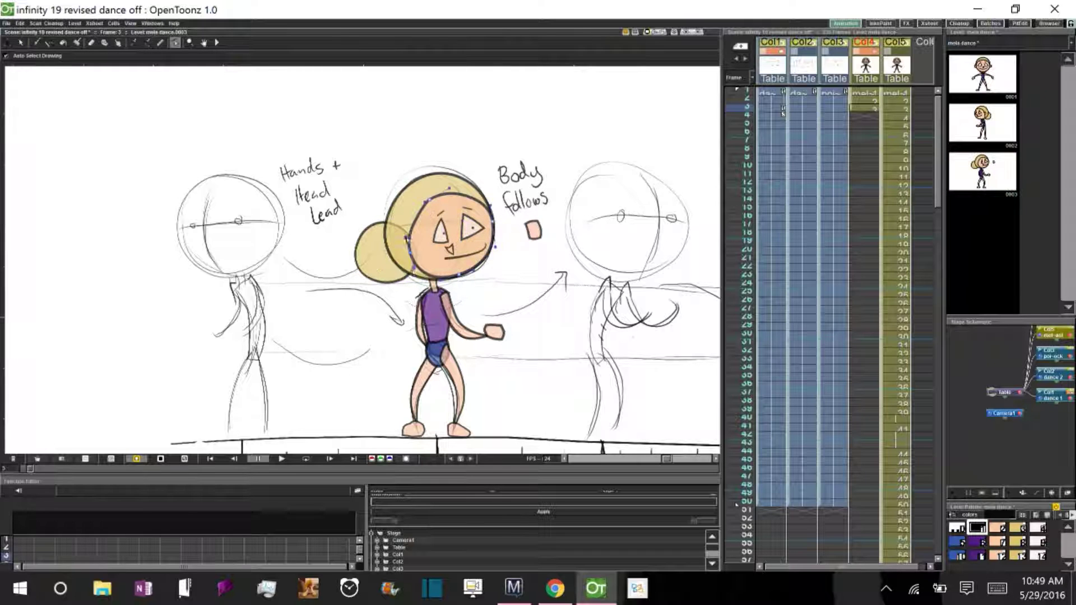
Reshape the nose and eye outlines so she glances sideways
{"action": "key", "text": "s"}
{"action": "key", "text": "ctrl+a"}
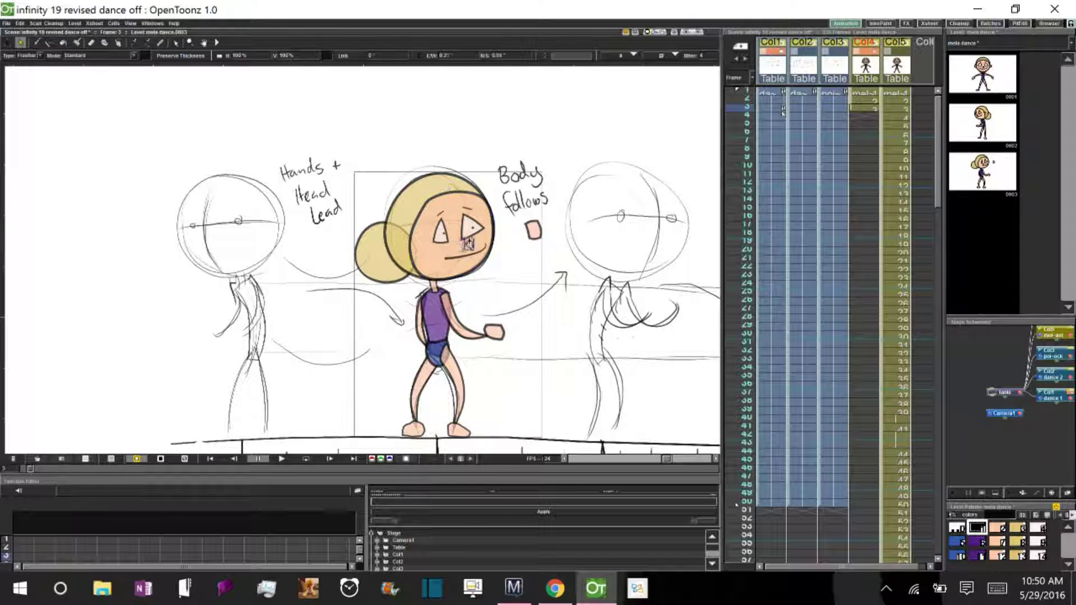
{"action": "key", "text": "ctrl+z"}
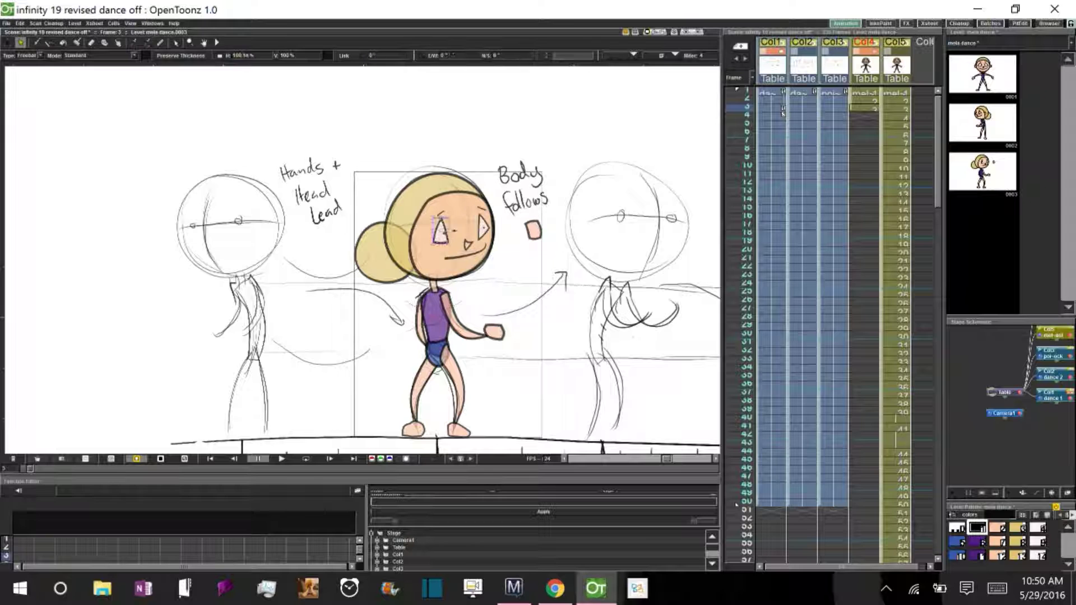
{"action": "key", "text": "ctrl+z"}
{"action": "left_click", "coordinate": [471, 244]}
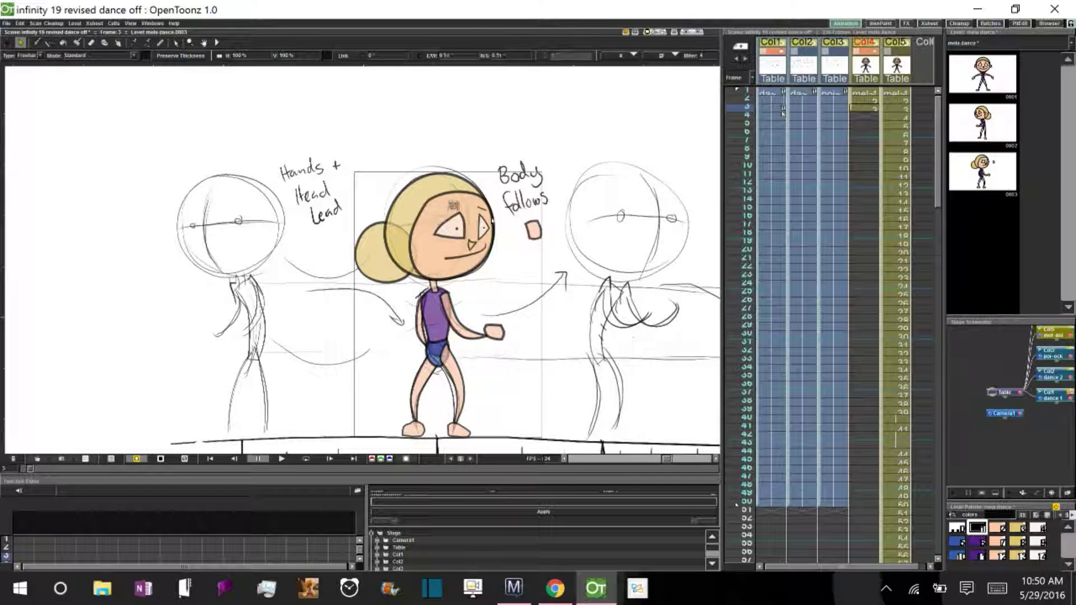
{"action": "key", "text": "c"}
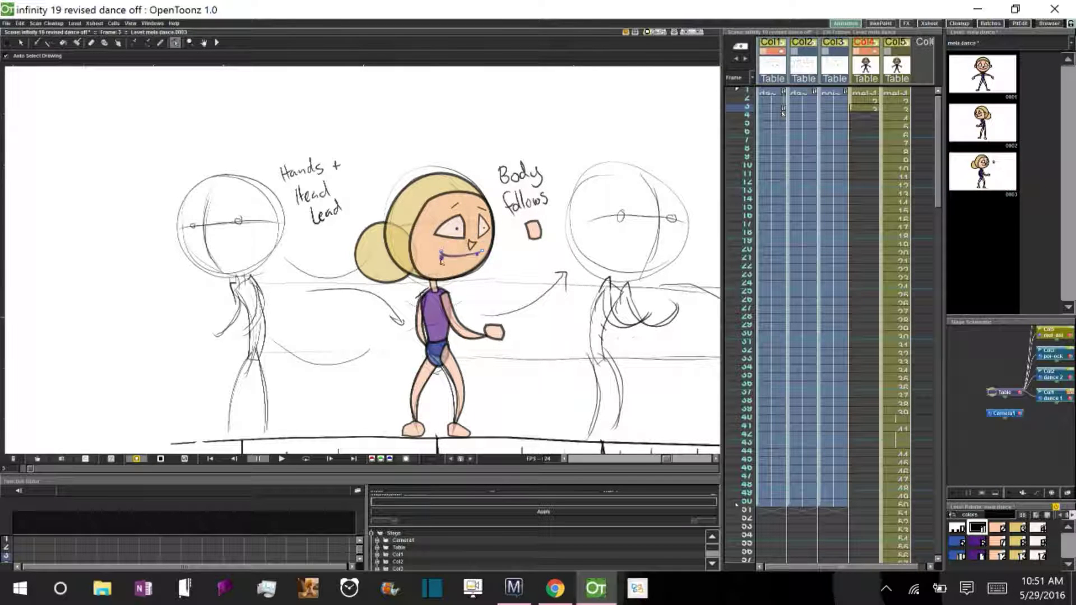
{"action": "left_click", "coordinate": [465, 234]}
{"action": "key", "text": "s"}
{"action": "left_click", "coordinate": [463, 200]}
{"action": "key", "text": "c"}
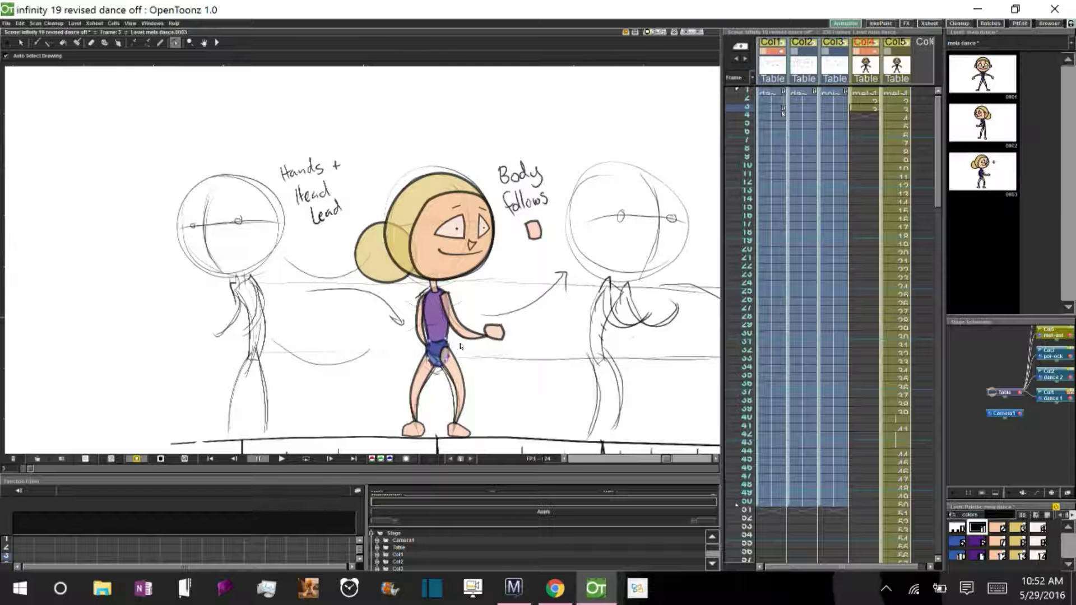
On frame 4, slide the reference sketch left and adjust both foot shapes
{"action": "left_click", "coordinate": [863, 100]}
{"action": "left_click", "coordinate": [908, 101]}
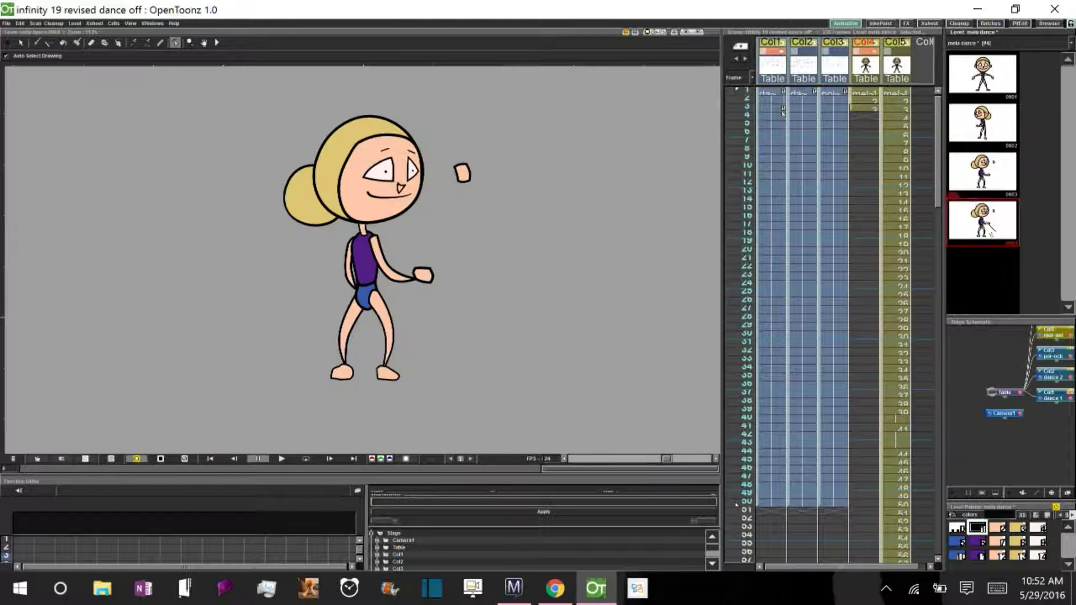
{"action": "key", "text": "a"}
{"action": "mouse_move", "coordinate": [644, 269]}
{"action": "left_mouse_down"}
{"action": "mouse_move", "coordinate": [481, 269]}
{"action": "mouse_move", "coordinate": [450, 286]}
{"action": "mouse_move", "coordinate": [465, 287]}
{"action": "left_mouse_up"}
{"action": "key", "text": "s"}
{"action": "left_click", "coordinate": [464, 298]}
{"action": "key", "text": "c"}
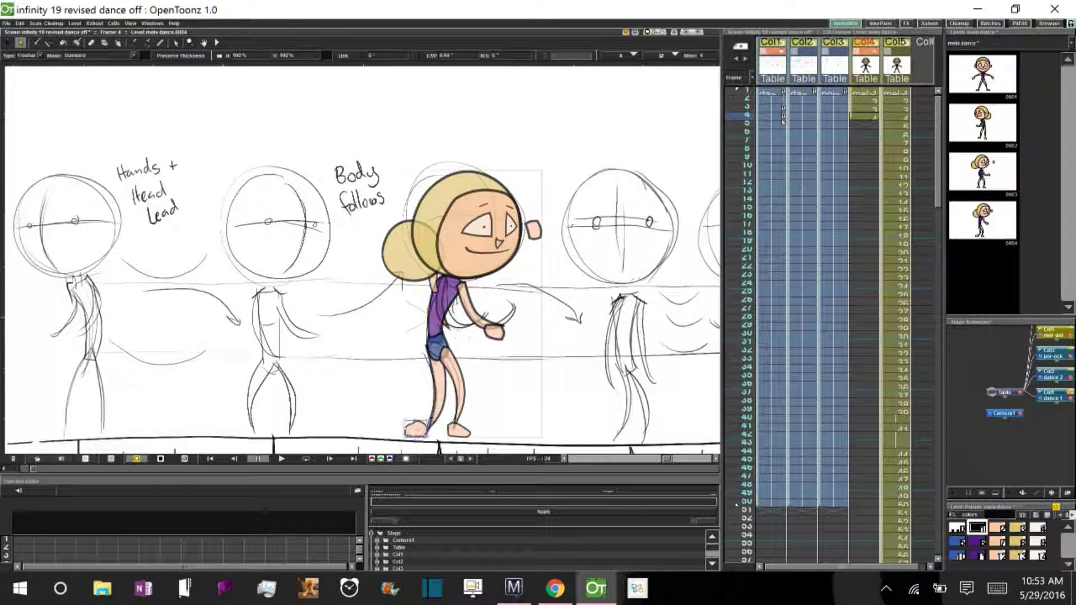
{"action": "left_click", "coordinate": [421, 425]}
{"action": "left_click", "coordinate": [479, 437]}
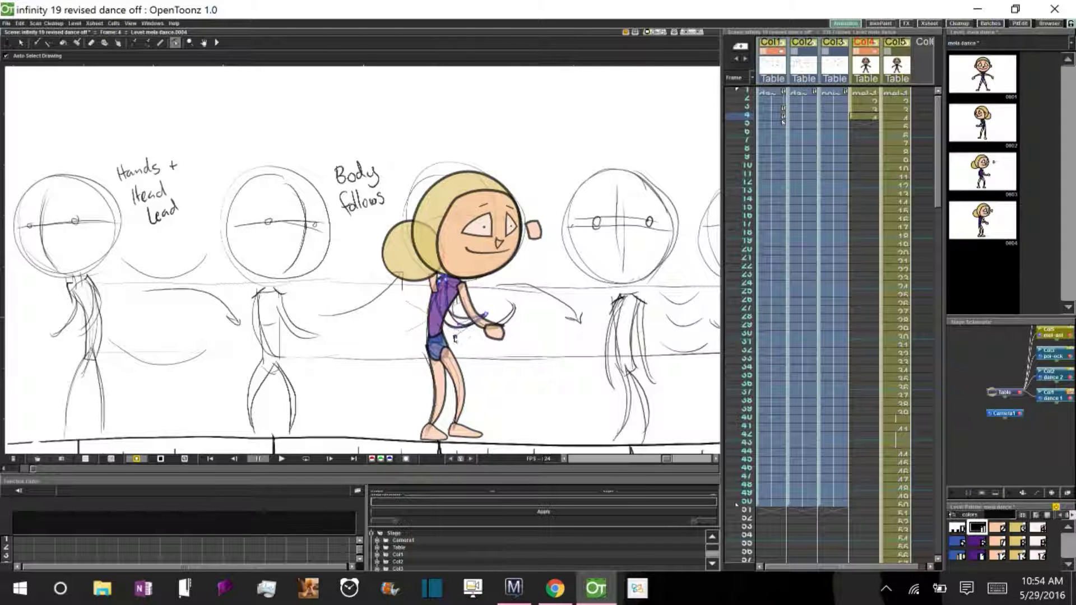
Raise the hand so both hands meet at her chest, comparing neighbouring frames
{"action": "key", "text": "s"}
{"action": "left_click", "coordinate": [495, 333]}
{"action": "left_click_drag", "start_coordinate": [496, 320], "coordinate": [495, 297]}
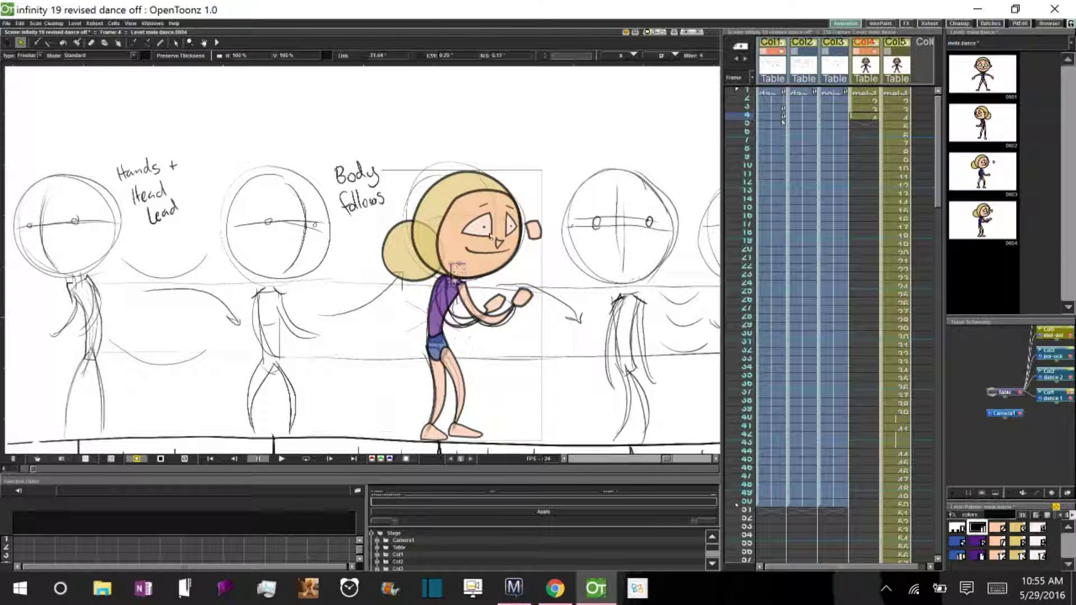
{"action": "key", "text": "c"}
{"action": "left_click", "coordinate": [868, 101]}
{"action": "left_click", "coordinate": [869, 96]}
{"action": "left_click", "coordinate": [866, 111]}
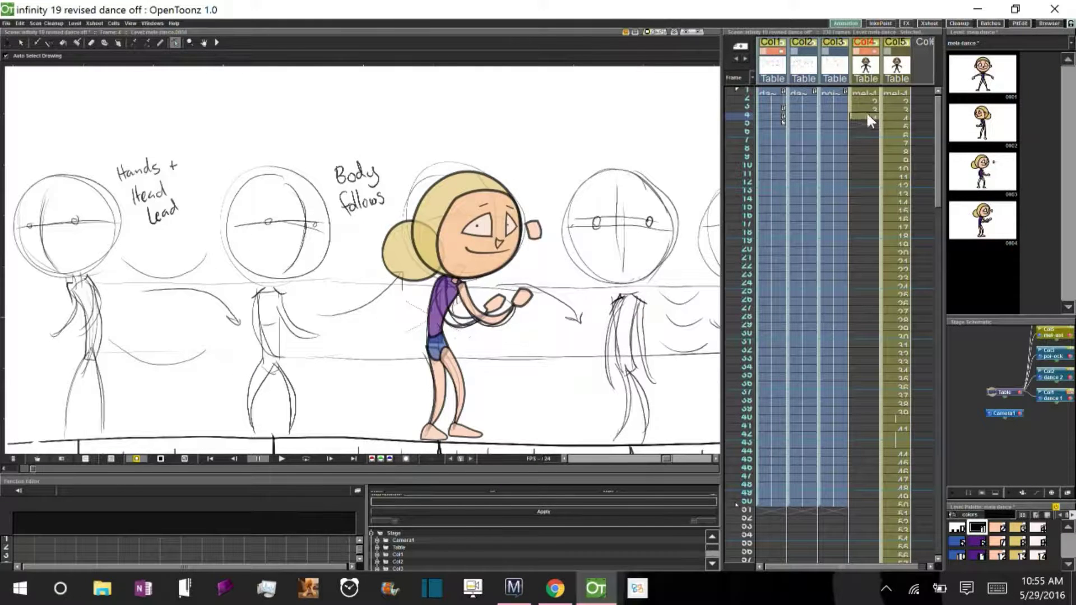
{"action": "key", "text": "f"}
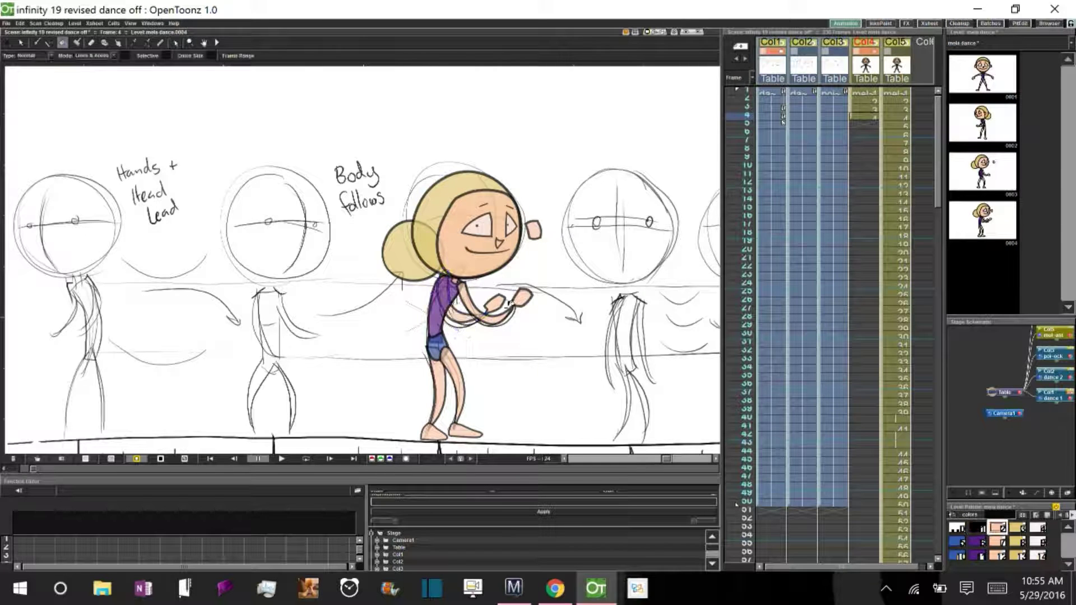
{"action": "mouse_move", "coordinate": [606, 324]}
{"action": "left_mouse_down"}
{"action": "mouse_move", "coordinate": [630, 174]}
{"action": "mouse_move", "coordinate": [630, 248]}
{"action": "left_mouse_up"}
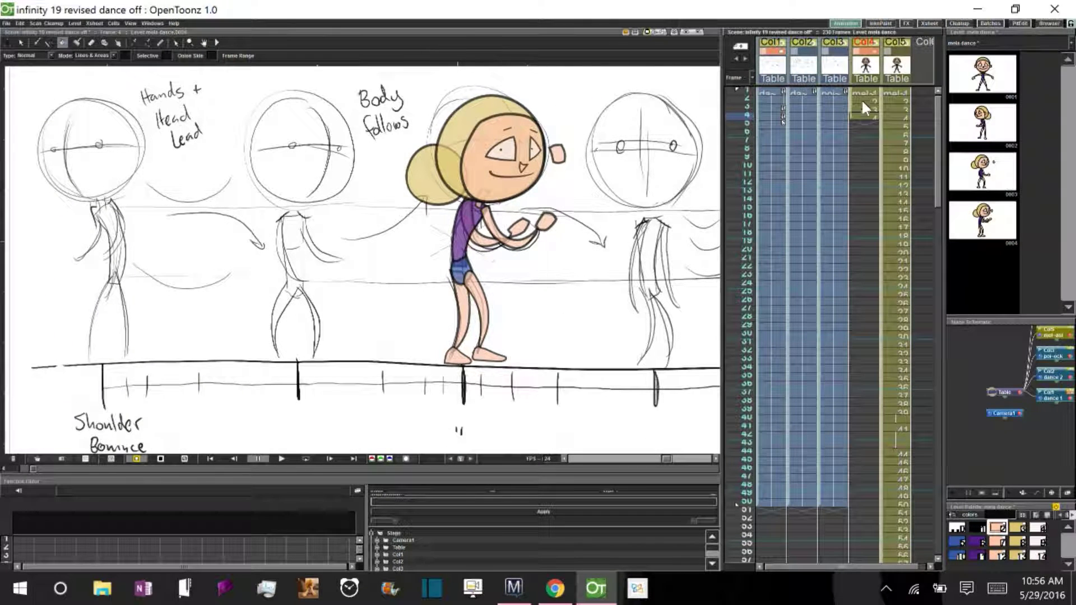
Expose drawings 0002–0005 in a new column, loop playback, and turn on onion skin
{"action": "left_click", "coordinate": [982, 171]}
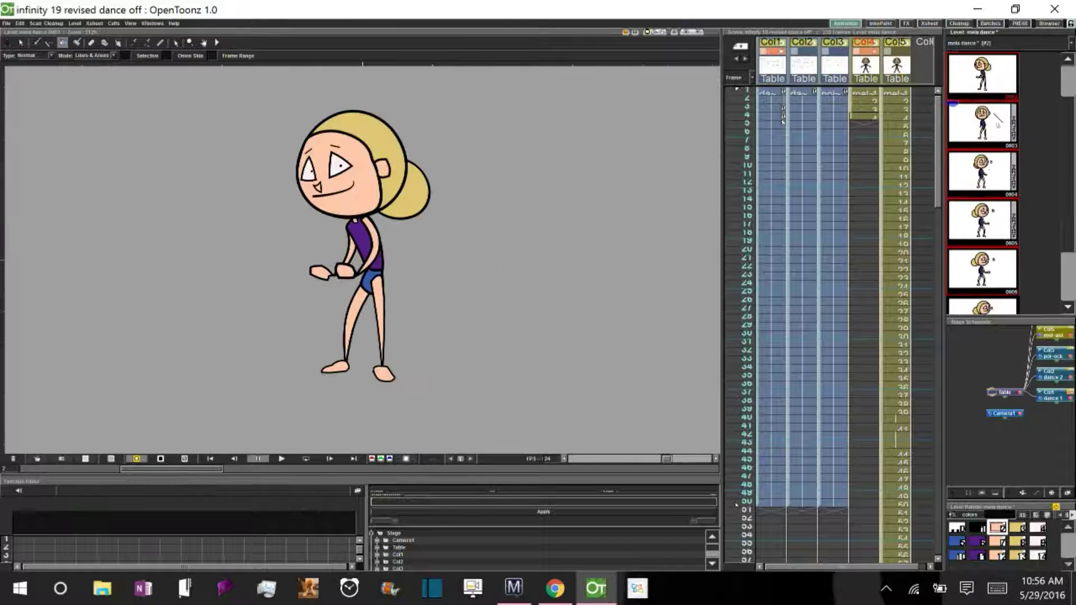
{"action": "scroll", "coordinate": [1067, 251], "scroll_direction": "down", "scroll_amount": 2}
{"action": "scroll", "coordinate": [1068, 250], "scroll_direction": "up", "scroll_amount": 2}
{"action": "left_click", "coordinate": [996, 99], "text": "shift"}
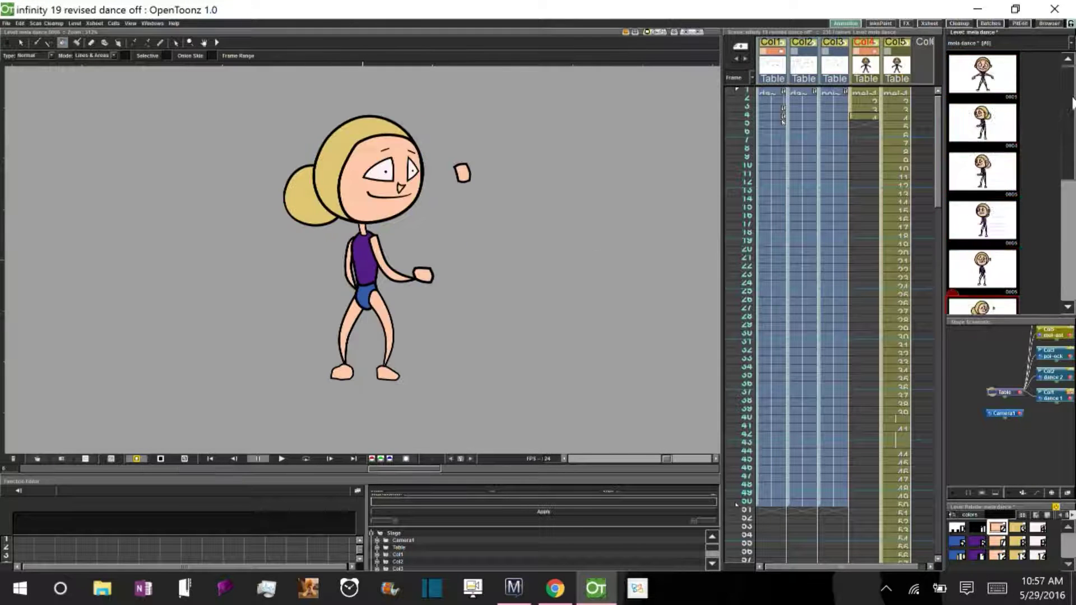
{"action": "left_click_drag", "start_coordinate": [995, 100], "coordinate": [922, 130]}
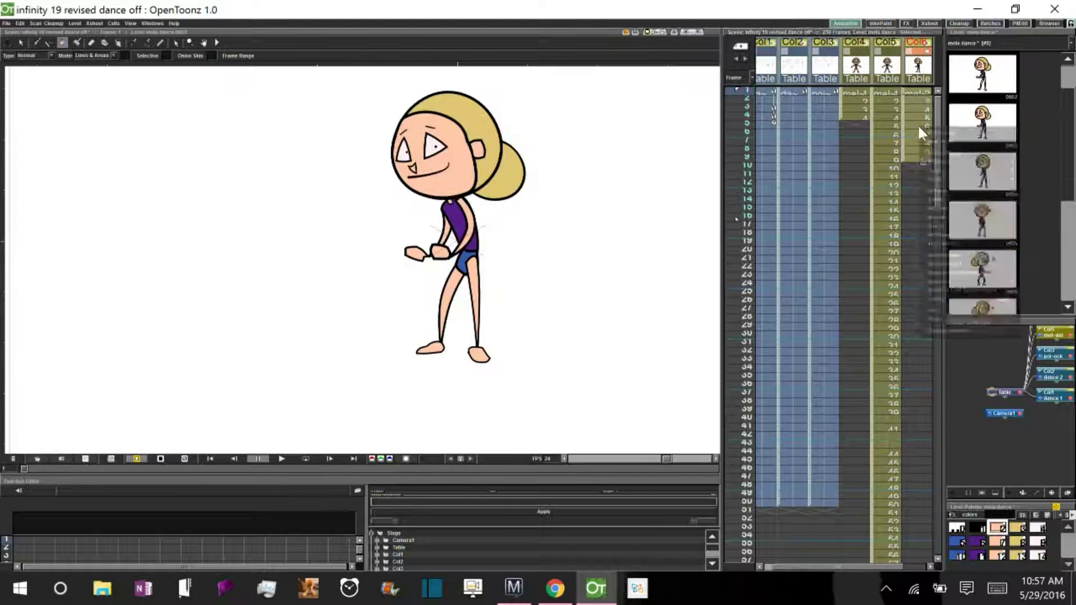
{"action": "left_click", "coordinate": [306, 459]}
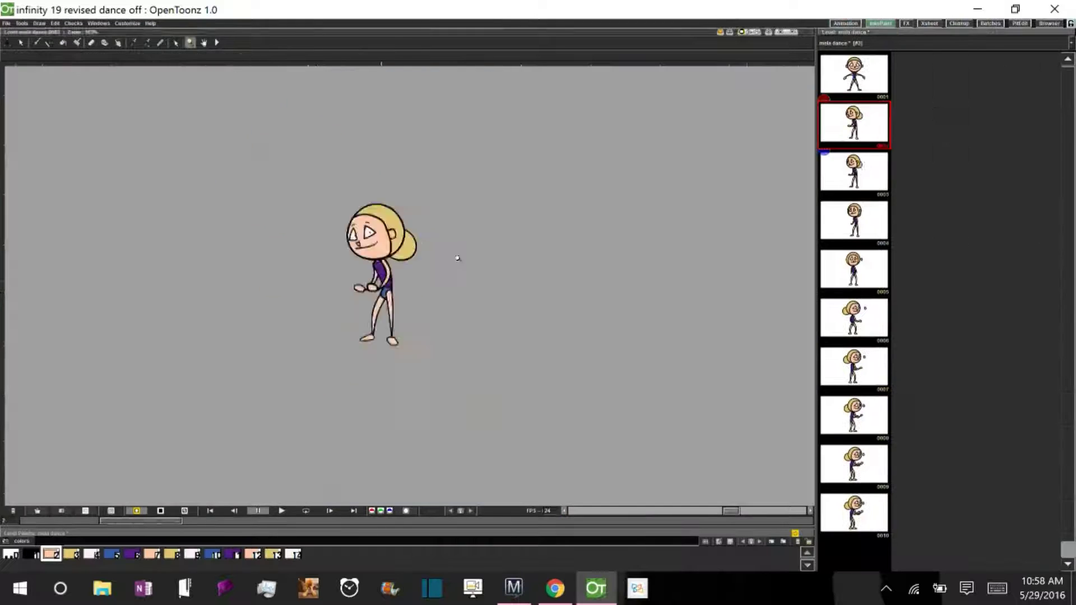
{"action": "left_click", "coordinate": [822, 174]}
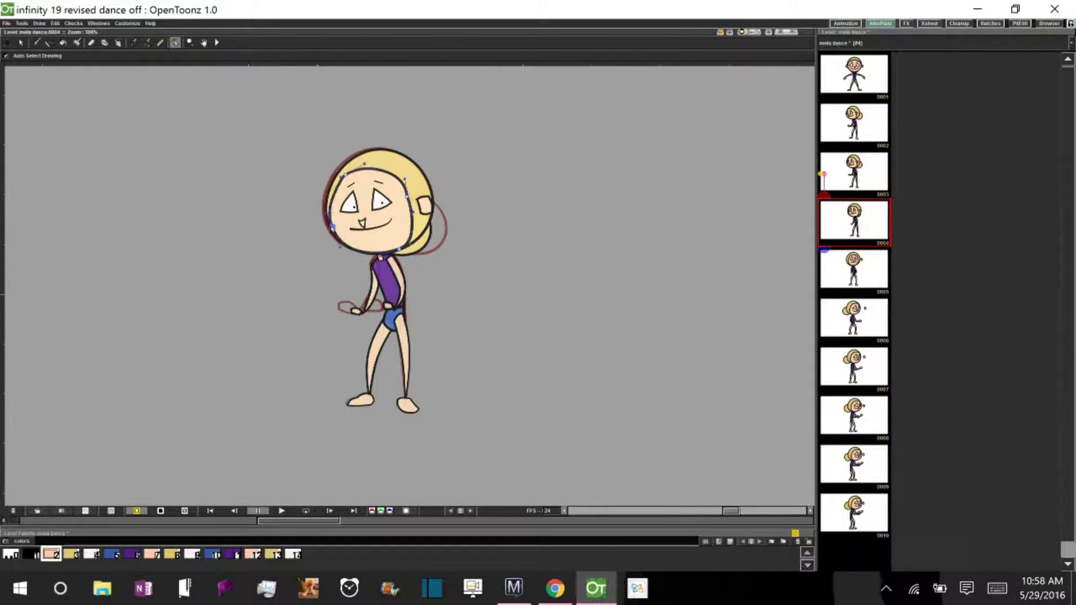
On drawing 5, widen the head and facial features and reposition the hand near her hip
{"action": "key", "text": "s"}
{"action": "left_click_drag", "start_coordinate": [398, 172], "coordinate": [398, 174]}
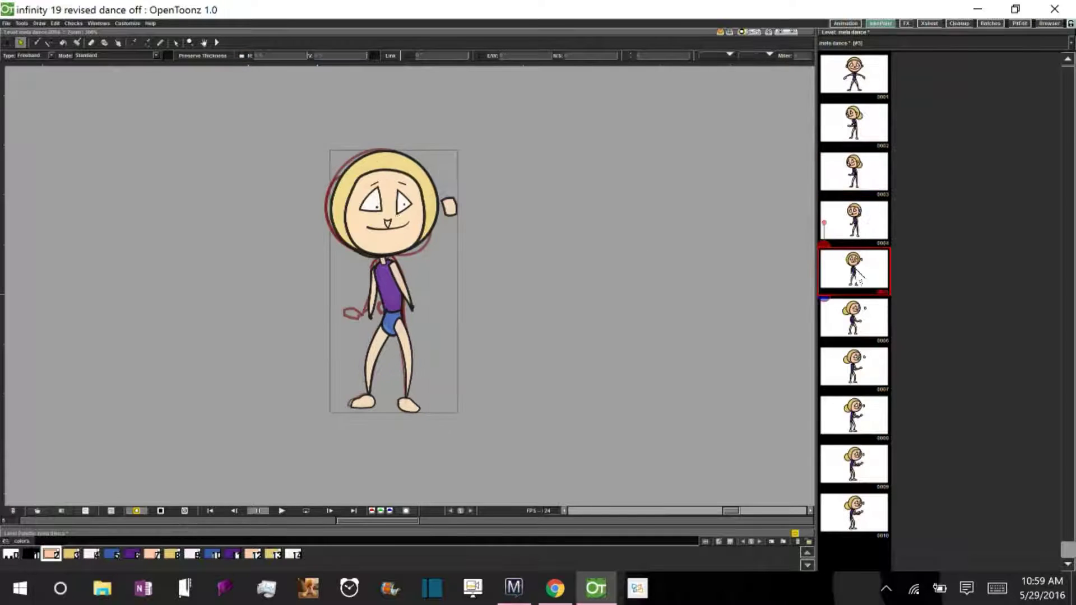
{"action": "left_click_drag", "start_coordinate": [344, 208], "coordinate": [333, 209]}
{"action": "key", "text": "a"}
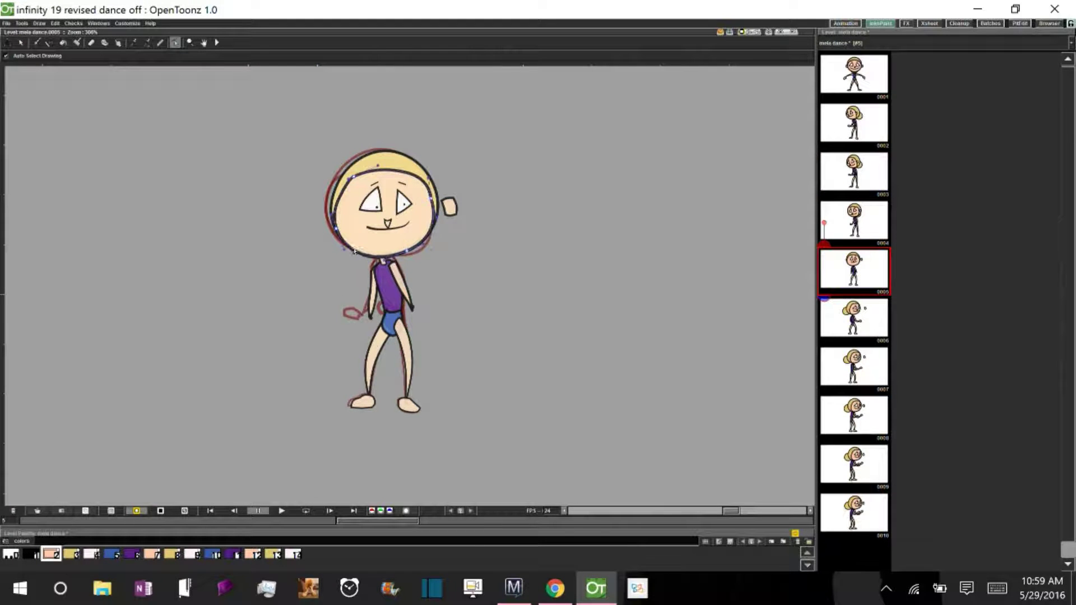
{"action": "key", "text": "ctrl+z"}
{"action": "key", "text": "ctrl+z"}
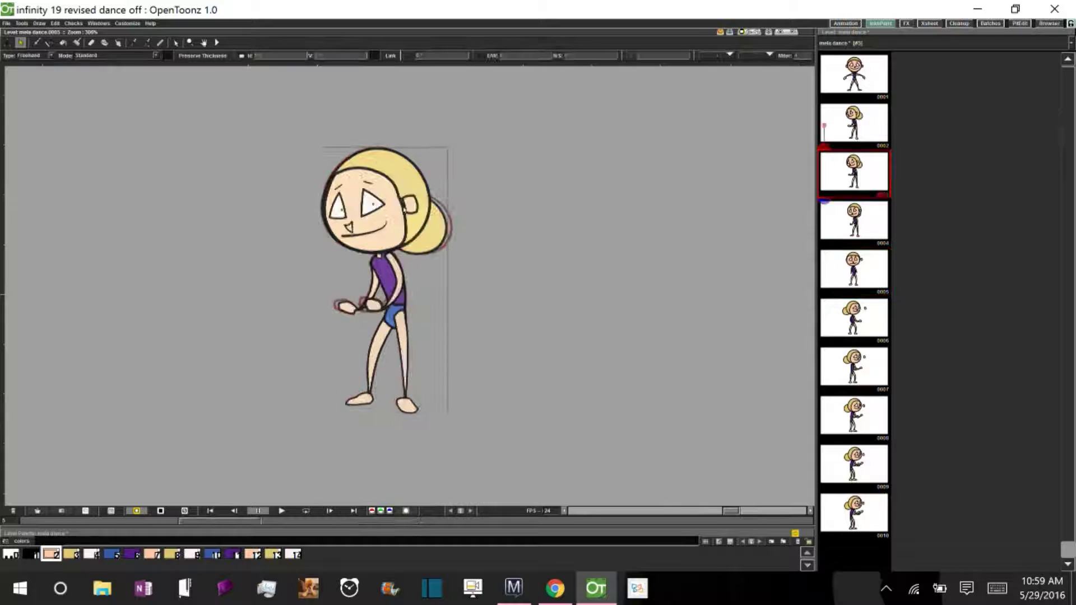
{"action": "key", "text": "s"}
{"action": "left_click_drag", "start_coordinate": [352, 314], "coordinate": [359, 326]}
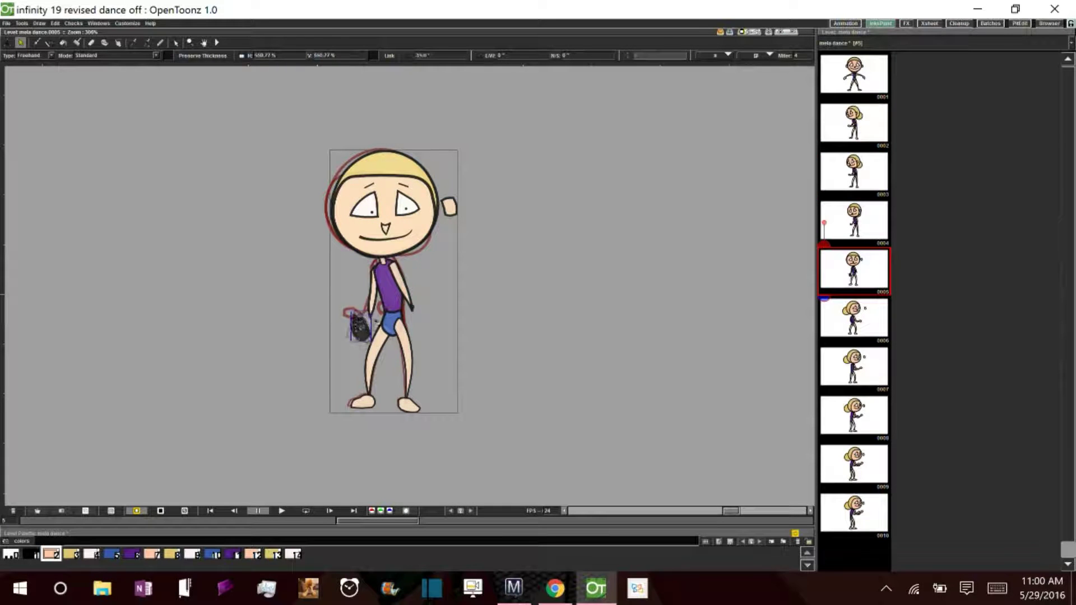
{"action": "key", "text": "ctrl+z"}
{"action": "key", "text": "ctrl+z"}
{"action": "key", "text": "ctrl+z"}
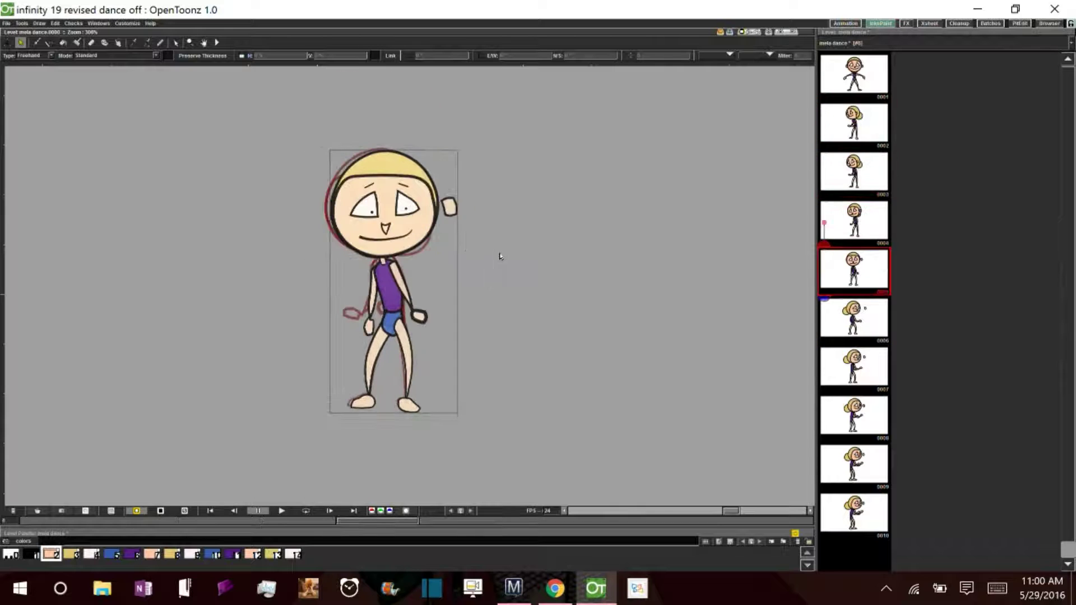
Reshape the left leg on drawing 5, then the shorts and right leg on drawing 6
{"action": "left_click", "coordinate": [557, 290]}
{"action": "key", "text": "c"}
{"action": "key", "text": "ctrl+z"}
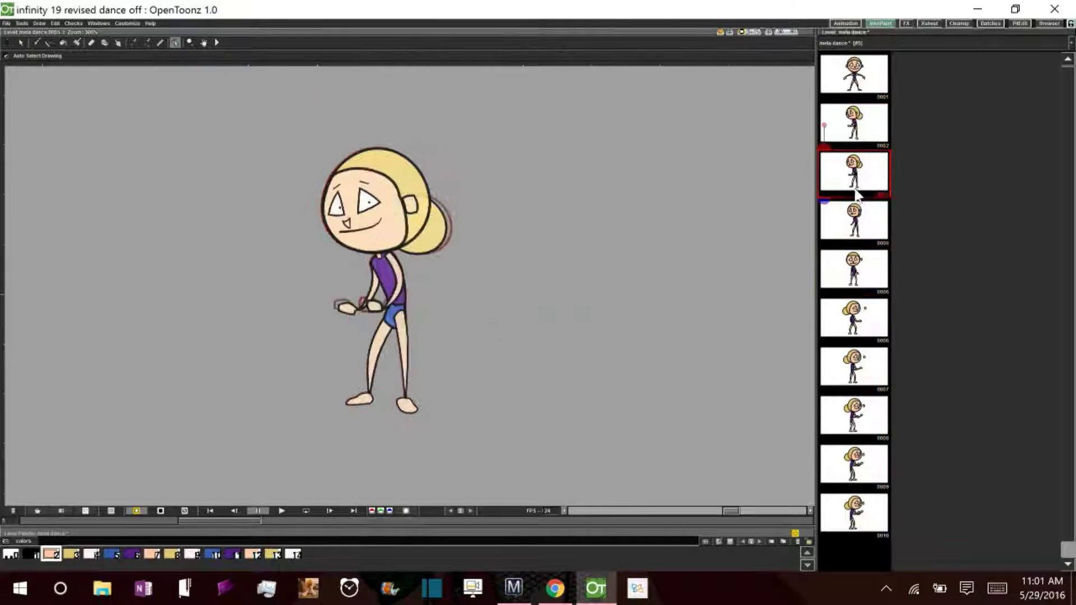
{"action": "left_click", "coordinate": [368, 365]}
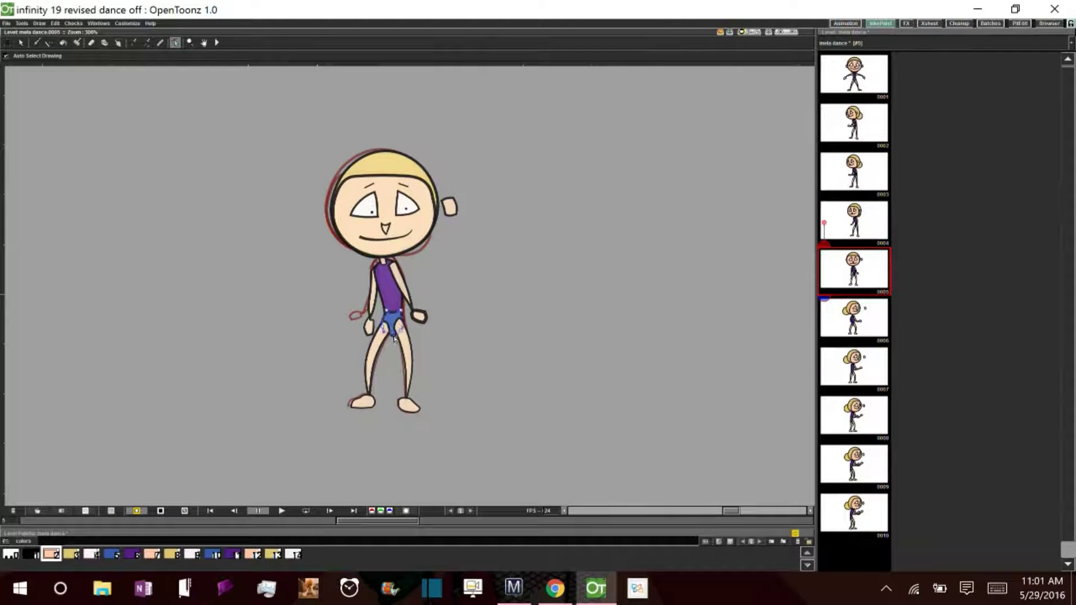
{"action": "key", "text": "ctrl+z"}
{"action": "key", "text": "ctrl+z"}
{"action": "key", "text": "ctrl+z"}
{"action": "key", "text": "s"}
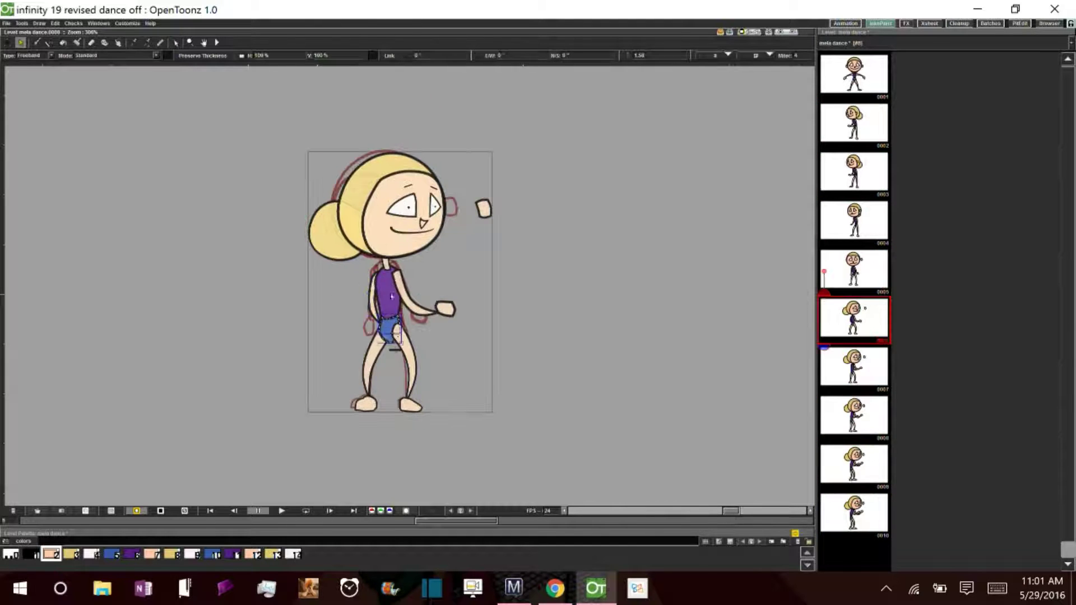
{"action": "left_click", "coordinate": [394, 339]}
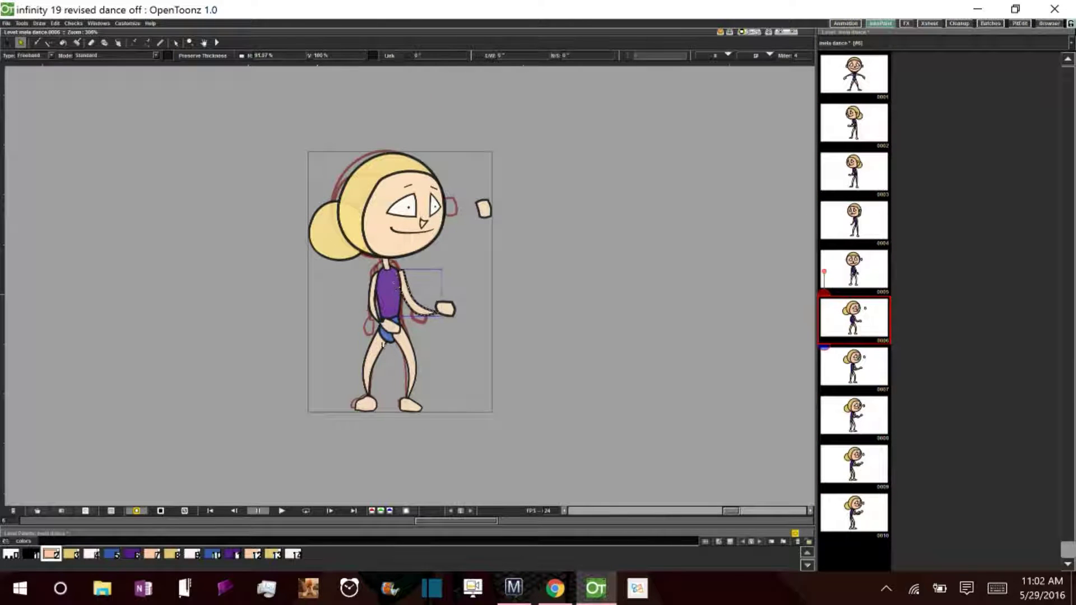
{"action": "key", "text": "c"}
Adjust the left leg strokes on drawings 7 and 8
{"action": "key", "text": "period"}
{"action": "key", "text": "s"}
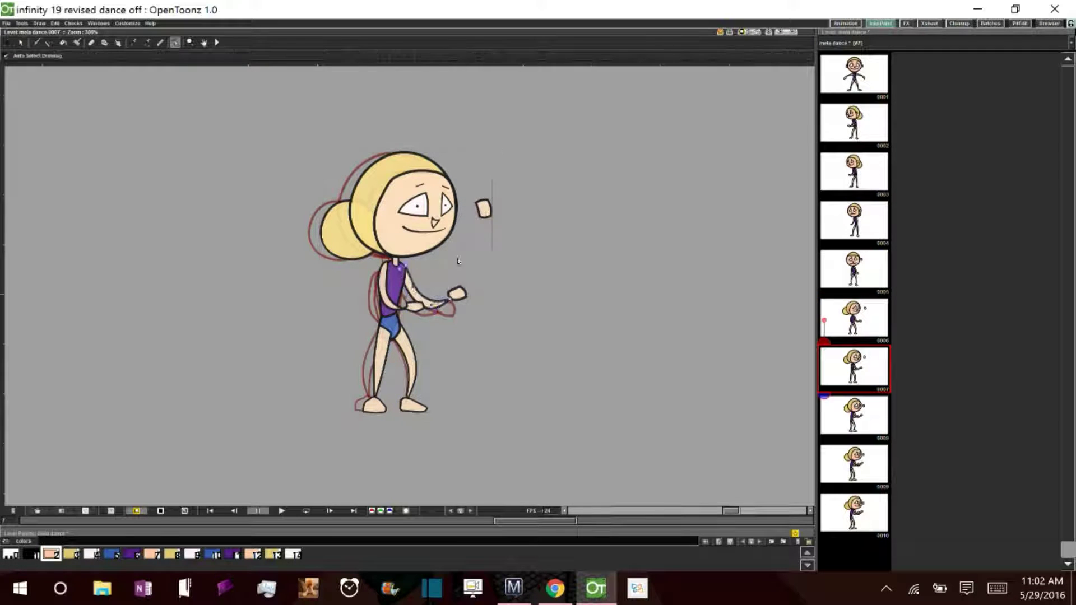
{"action": "key", "text": "comma"}
{"action": "key", "text": "comma"}
{"action": "key", "text": "period"}
{"action": "key", "text": "period"}
{"action": "key", "text": "period"}
{"action": "left_click", "coordinate": [392, 413]}
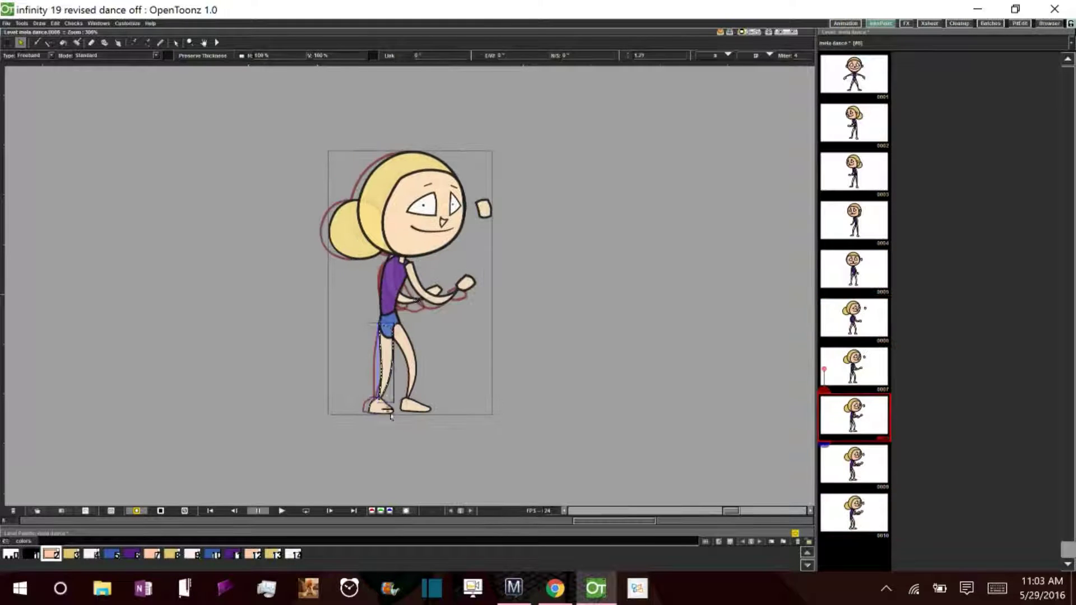
Step back and forth through drawings 2–10 to preview the motion, ending on drawing 5
{"action": "key", "text": "period"}
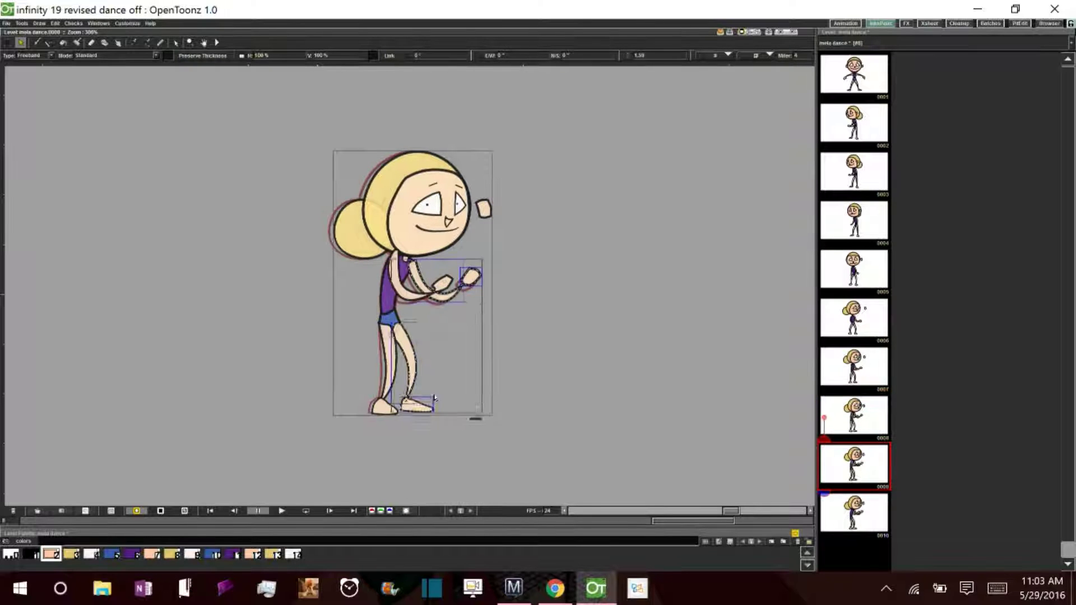
{"action": "key", "text": "period"}
{"action": "key", "text": "comma"}
{"action": "key", "text": "comma"}
{"action": "key", "text": "comma"}
{"action": "key", "text": "comma"}
{"action": "key", "text": "comma"}
{"action": "key", "text": "comma"}
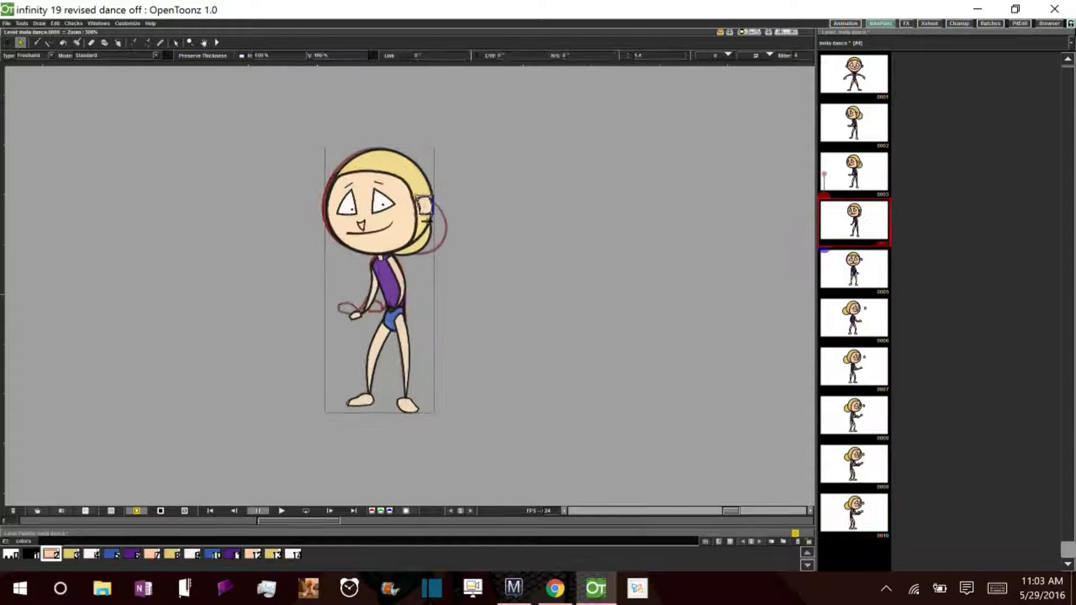
{"action": "key", "text": "c"}
{"action": "key", "text": "period"}
{"action": "key", "text": "s"}
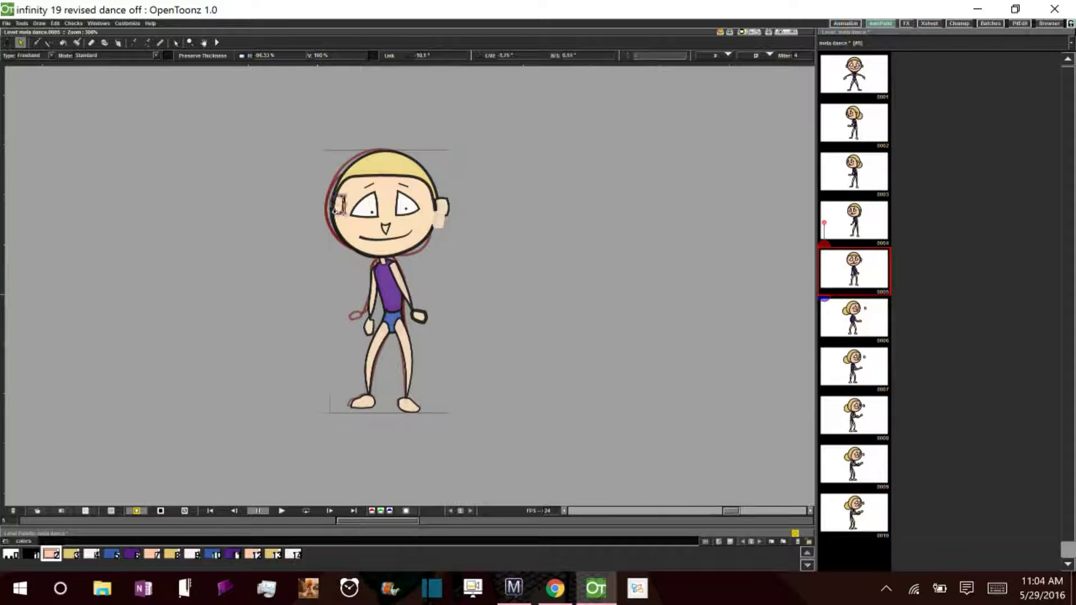
{"action": "key", "text": "period"}
{"action": "key", "text": "period"}
{"action": "key", "text": "period"}
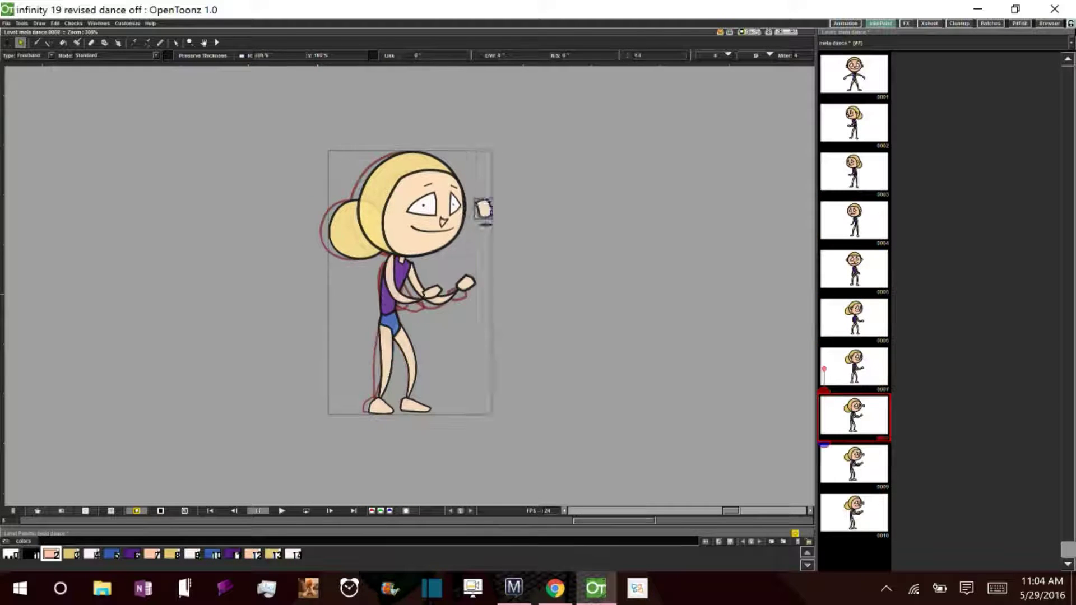
{"action": "key", "text": "period"}
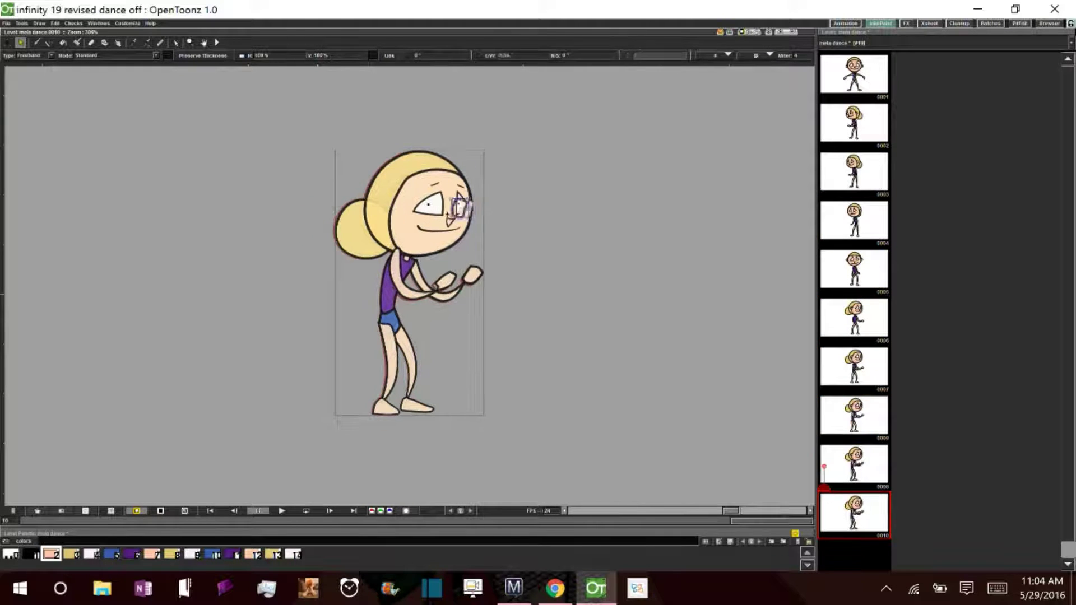
{"action": "key", "text": "comma"}
{"action": "key", "text": "comma"}
{"action": "key", "text": "comma"}
{"action": "key", "text": "comma"}
{"action": "key", "text": "comma"}
{"action": "key", "text": "comma"}
{"action": "key", "text": "comma"}
{"action": "key", "text": "comma"}
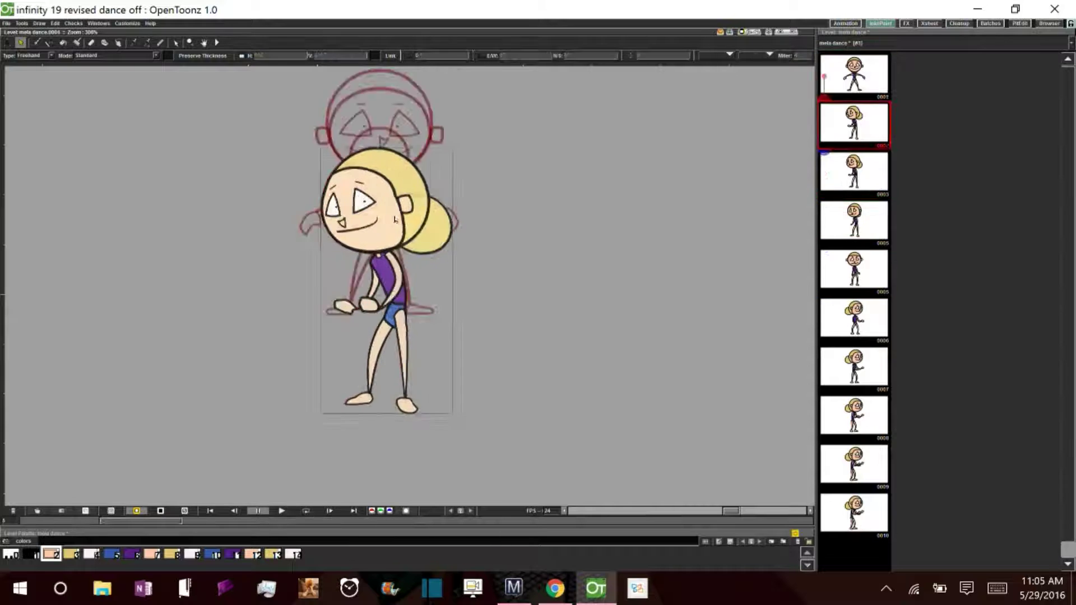
{"action": "key", "text": "period"}
{"action": "key", "text": "period"}
{"action": "key", "text": "period"}
{"action": "key", "text": "period"}
{"action": "key", "text": "period"}
{"action": "key", "text": "comma"}
{"action": "key", "text": "comma"}
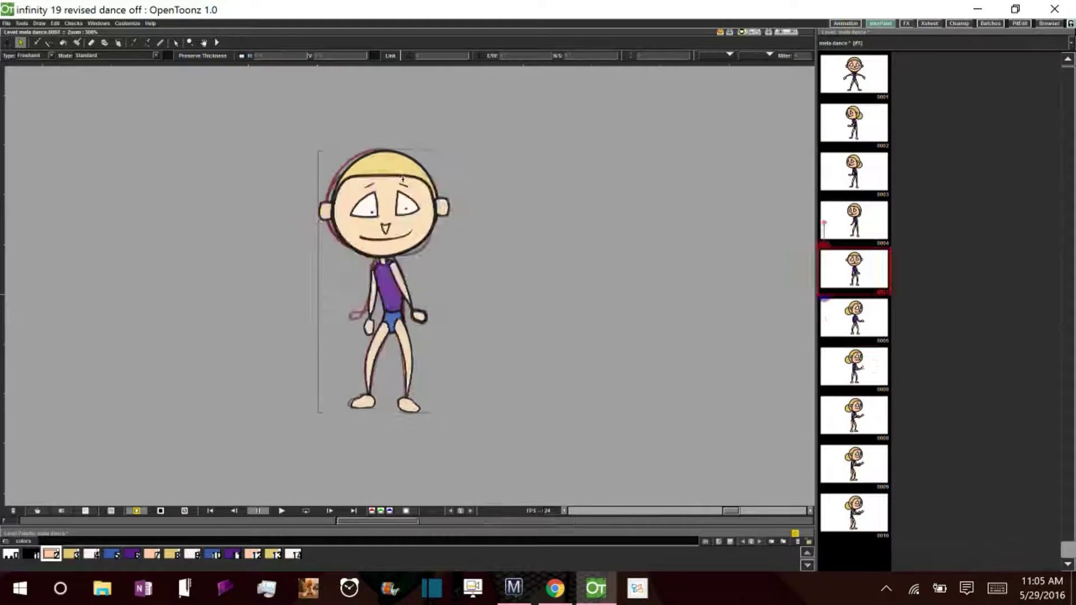
{"action": "key", "text": "comma"}
{"action": "key", "text": "comma"}
{"action": "key", "text": "comma"}
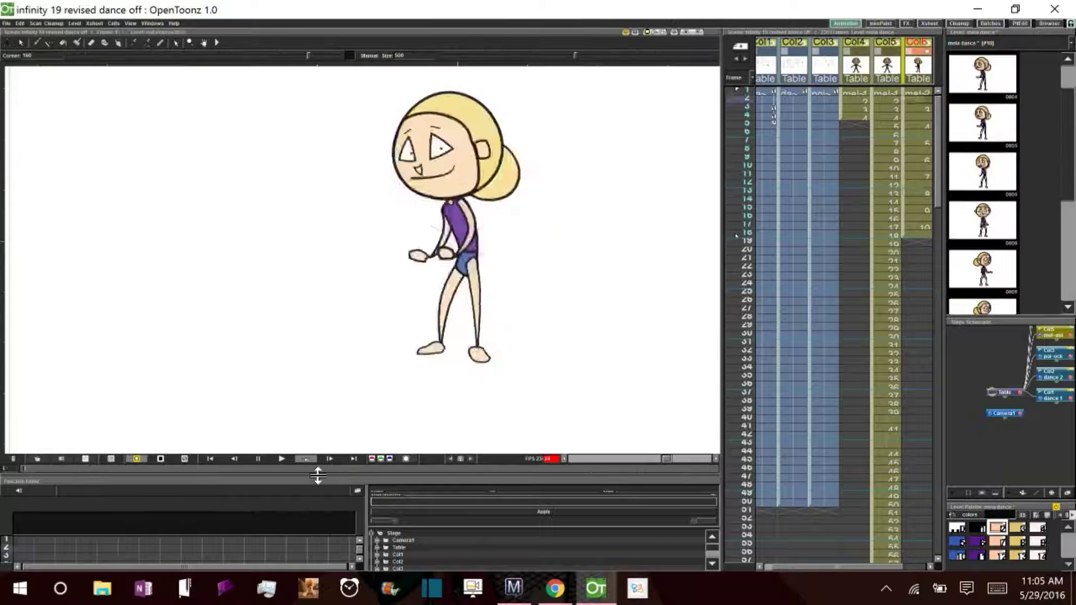
Apply Swing to the Col6 cells so drawings play back from 9 to 2, then loop-play
{"action": "left_click", "coordinate": [745, 205]}
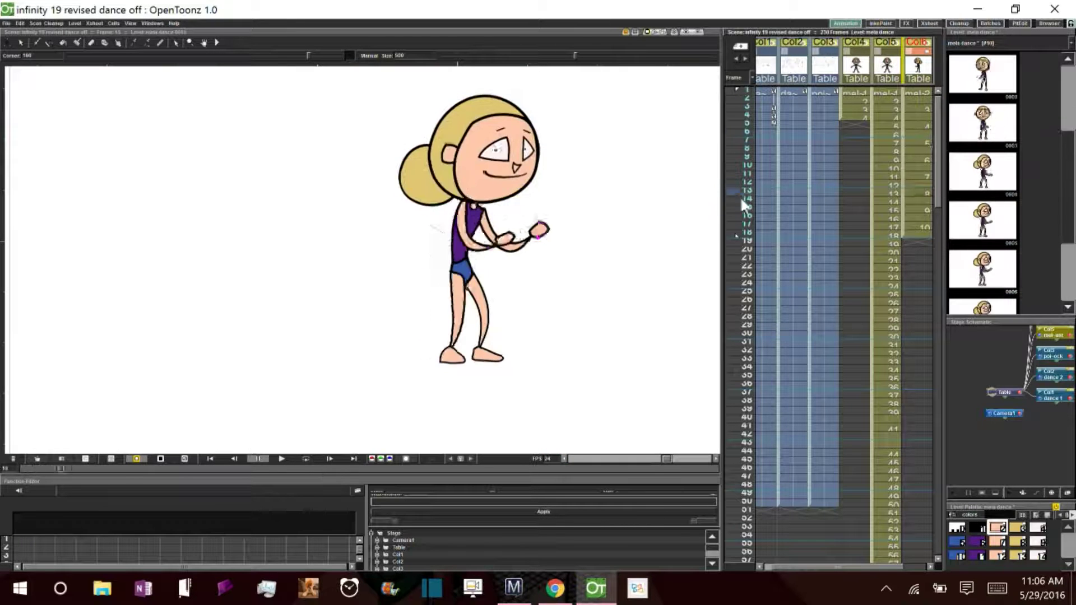
{"action": "right_click", "coordinate": [920, 204]}
{"action": "left_click", "coordinate": [943, 281]}
{"action": "left_click", "coordinate": [305, 459]}
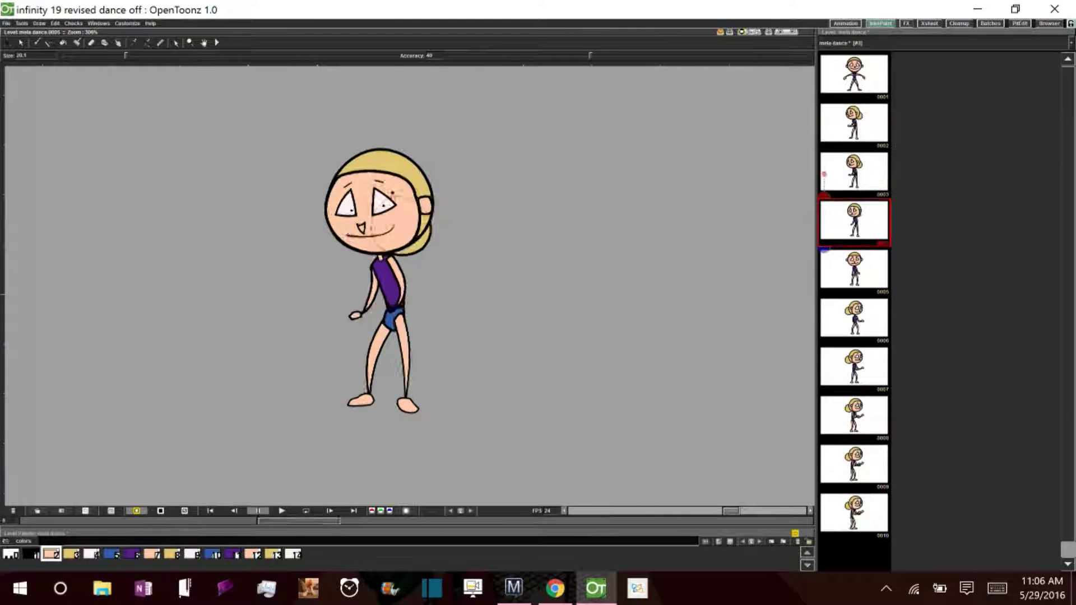
Start editing the mouth stroke's control points
{"action": "key", "text": "s"}
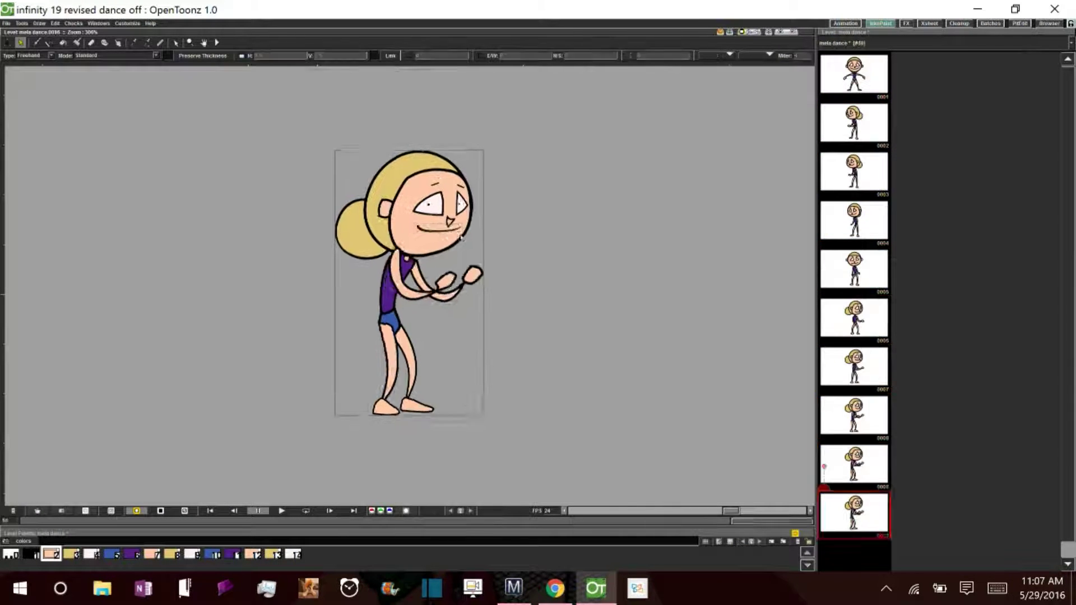
{"action": "key", "text": "c"}
{"action": "left_click", "coordinate": [391, 240]}
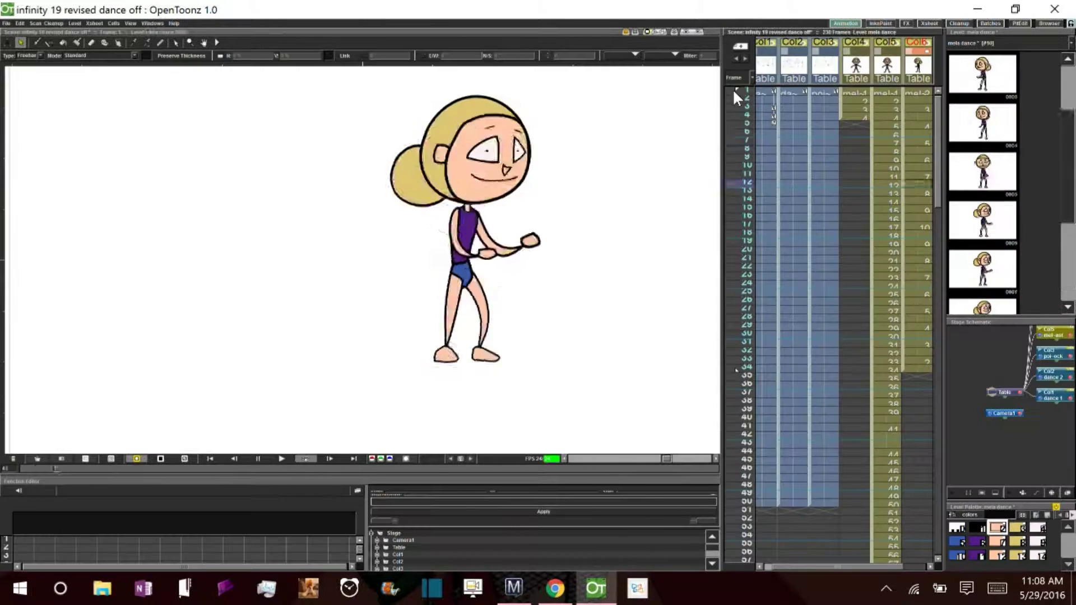
Stop playback at frame 18 and view drawings 0008 to 0010 on their own
{"action": "left_click", "coordinate": [925, 248]}
{"action": "left_click", "coordinate": [281, 459]}
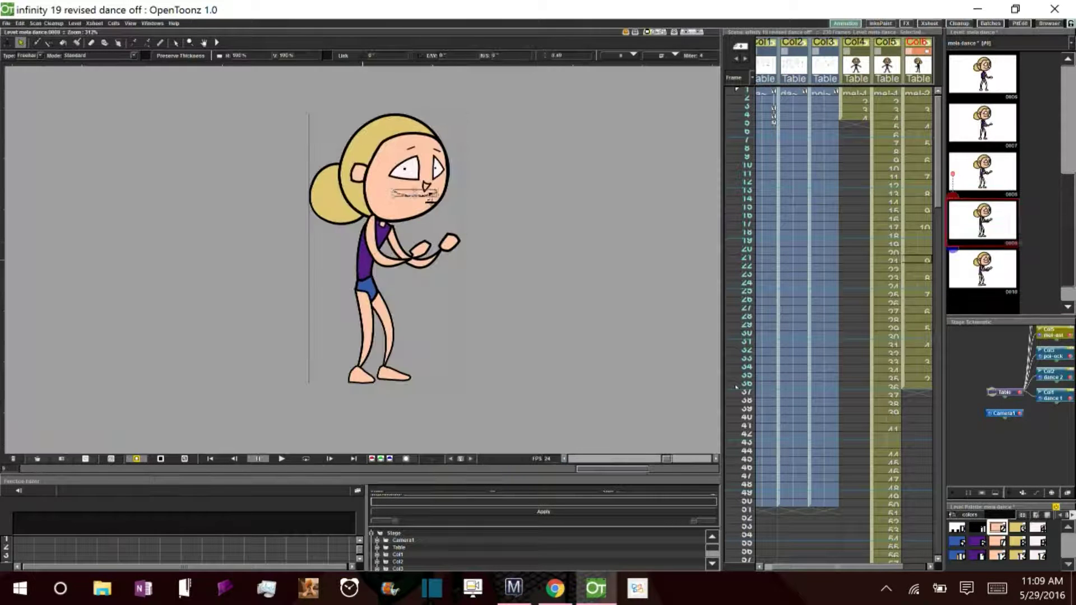
{"action": "key", "text": "period"}
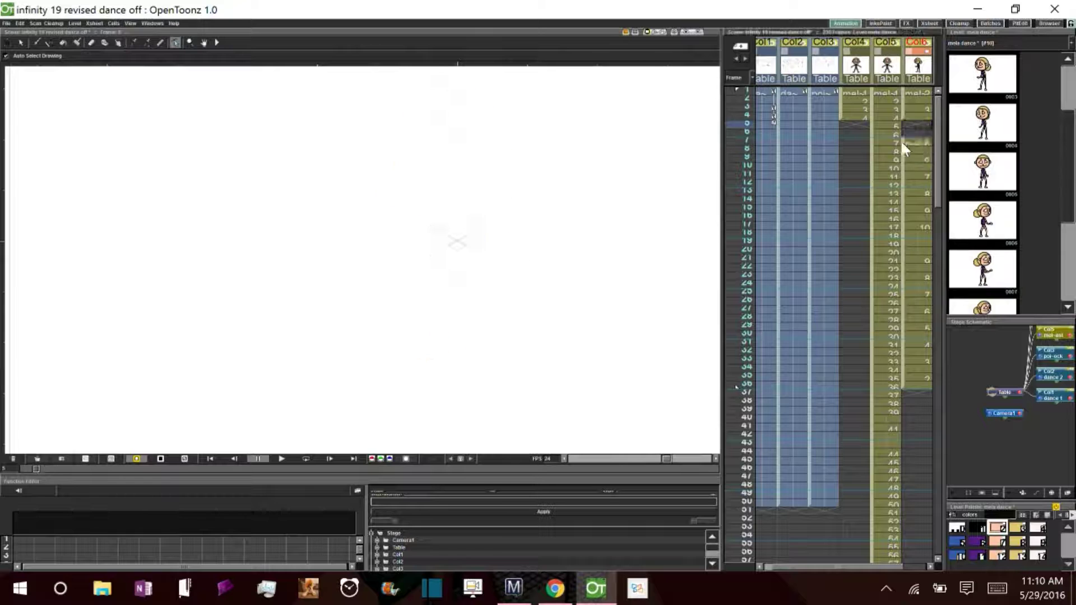
Drag the Col6 cell block down so it ends at row 32 and play to check timing
{"action": "left_click_drag", "start_coordinate": [900, 139], "coordinate": [899, 317]}
{"action": "left_click_drag", "start_coordinate": [835, 284], "coordinate": [923, 158]}
{"action": "left_click_drag", "start_coordinate": [926, 331], "coordinate": [924, 325]}
{"action": "left_click", "coordinate": [281, 458]}
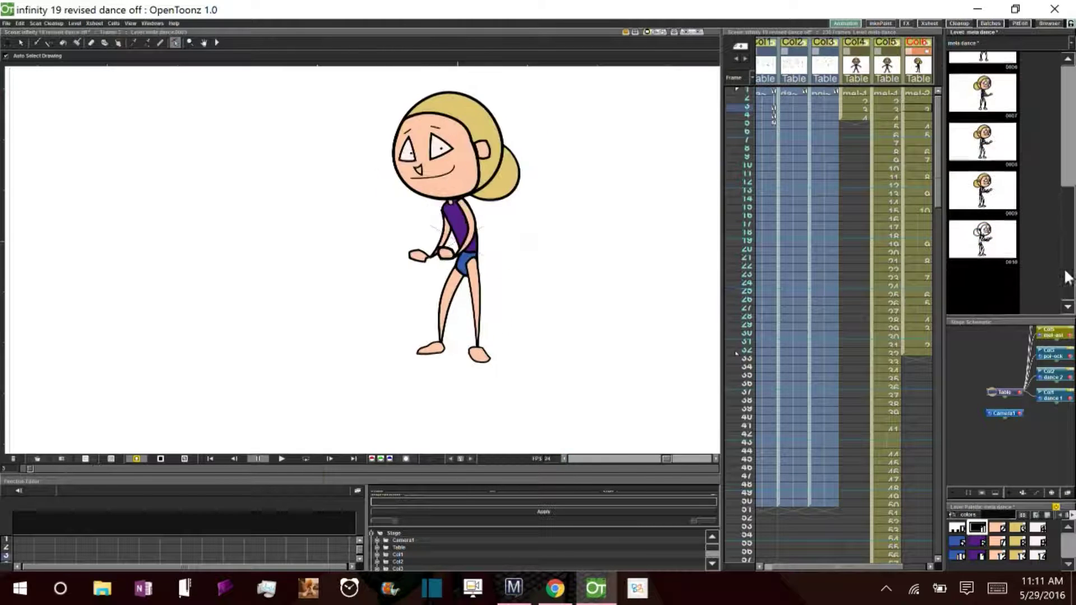
View drawing 0010 on its own, then return to the full scene and loop-play it
{"action": "left_click", "coordinate": [978, 238]}
{"action": "right_click", "coordinate": [978, 238]}
{"action": "left_click", "coordinate": [400, 245]}
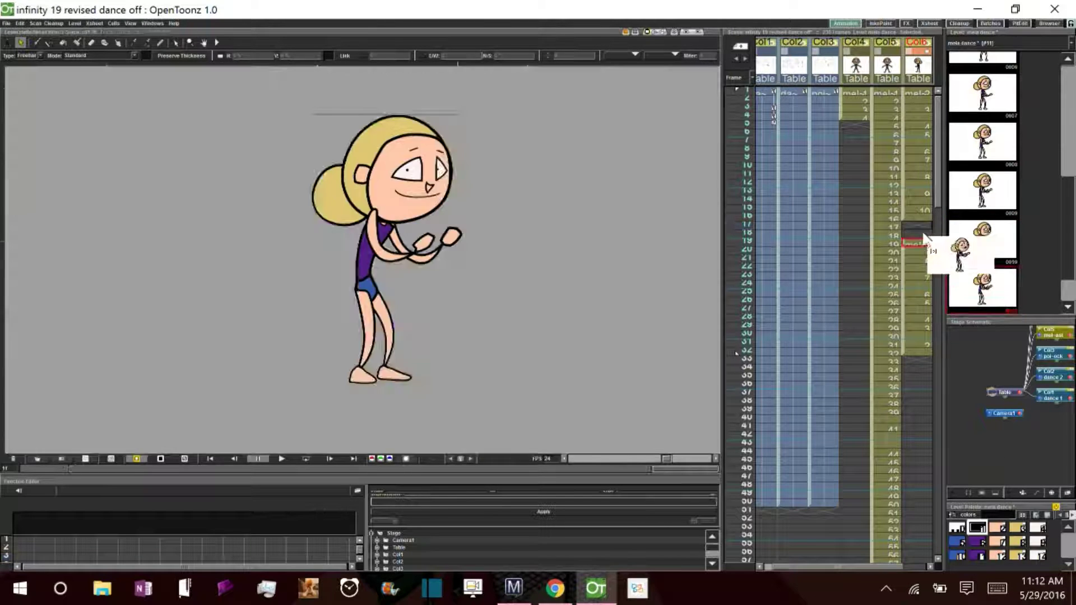
{"action": "left_click", "coordinate": [902, 241]}
{"action": "left_click", "coordinate": [312, 462]}
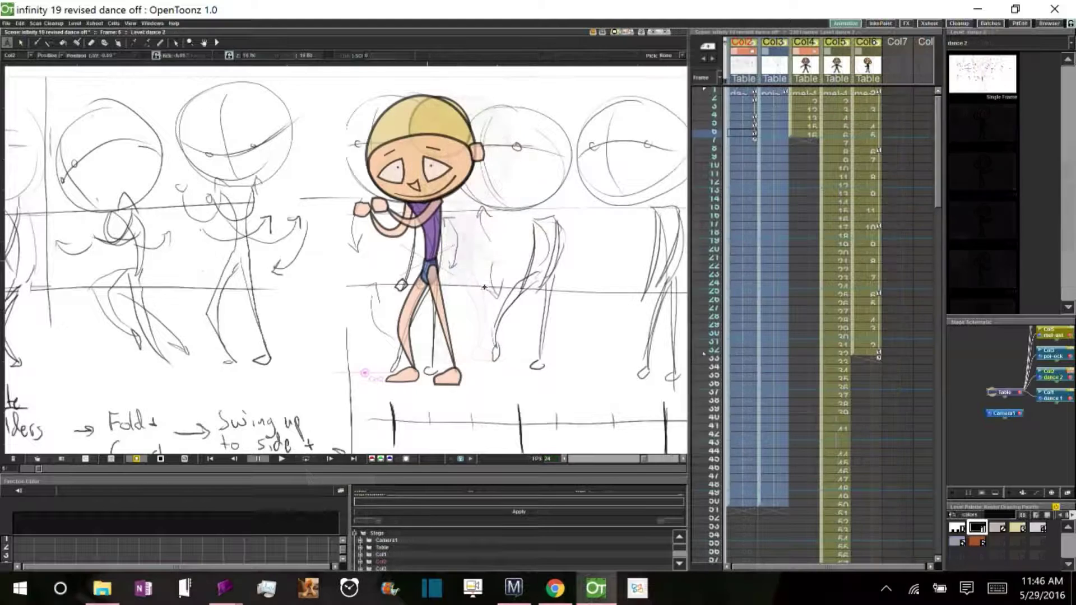
Make Col4 current and move the character's head up and to the left
{"action": "key", "text": "s"}
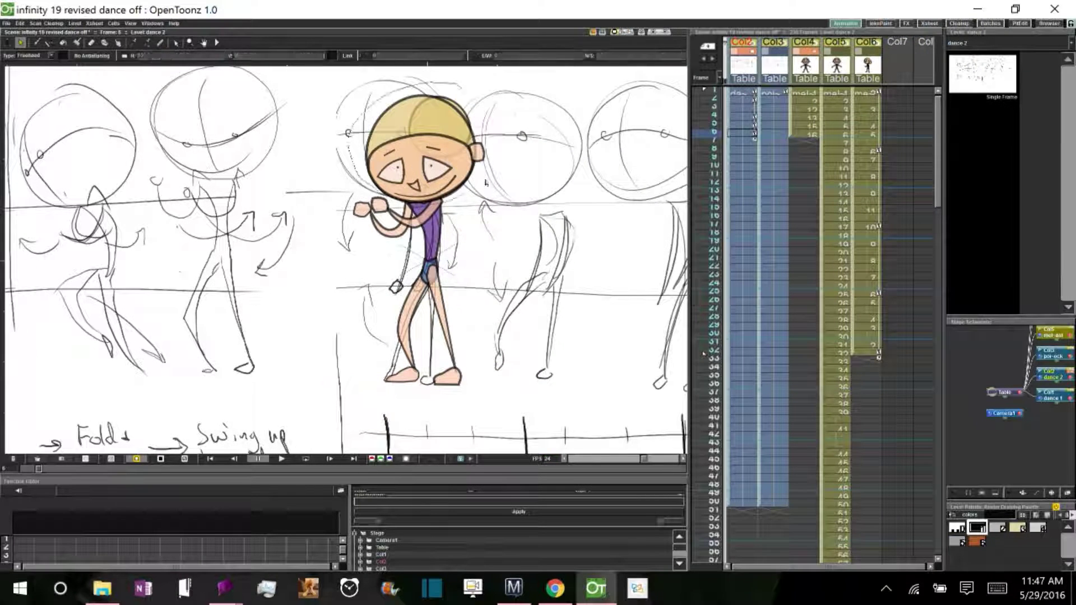
{"action": "left_click", "coordinate": [494, 280]}
{"action": "key", "text": "a"}
{"action": "left_click_drag", "start_coordinate": [408, 138], "coordinate": [377, 127]}
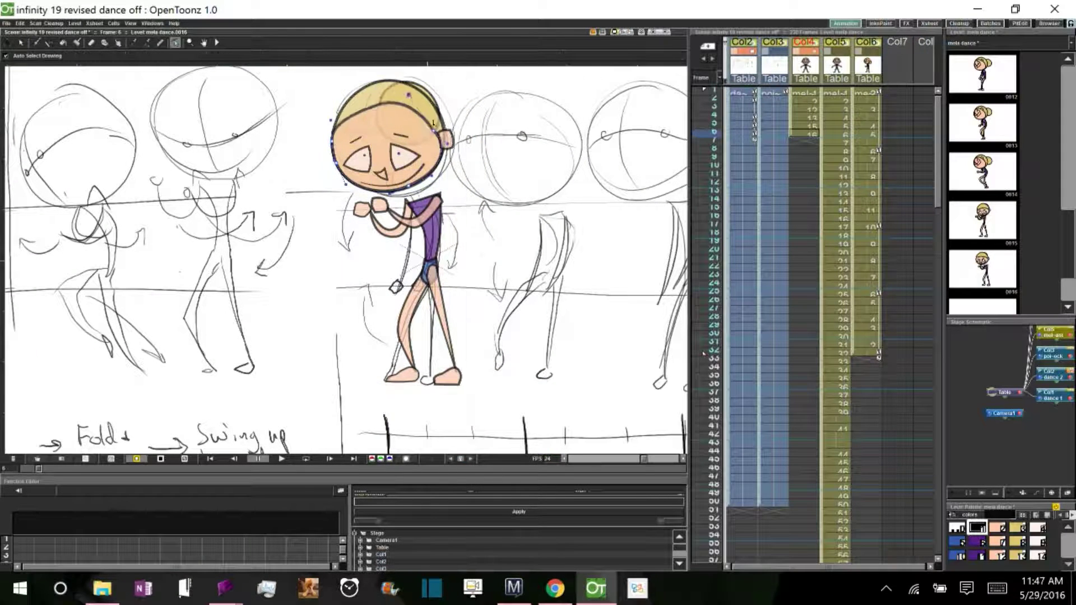
Reshape the gymnast's mouth and right eye outline with the Control Point Editor
{"action": "key", "text": "s"}
{"action": "left_click", "coordinate": [396, 147]}
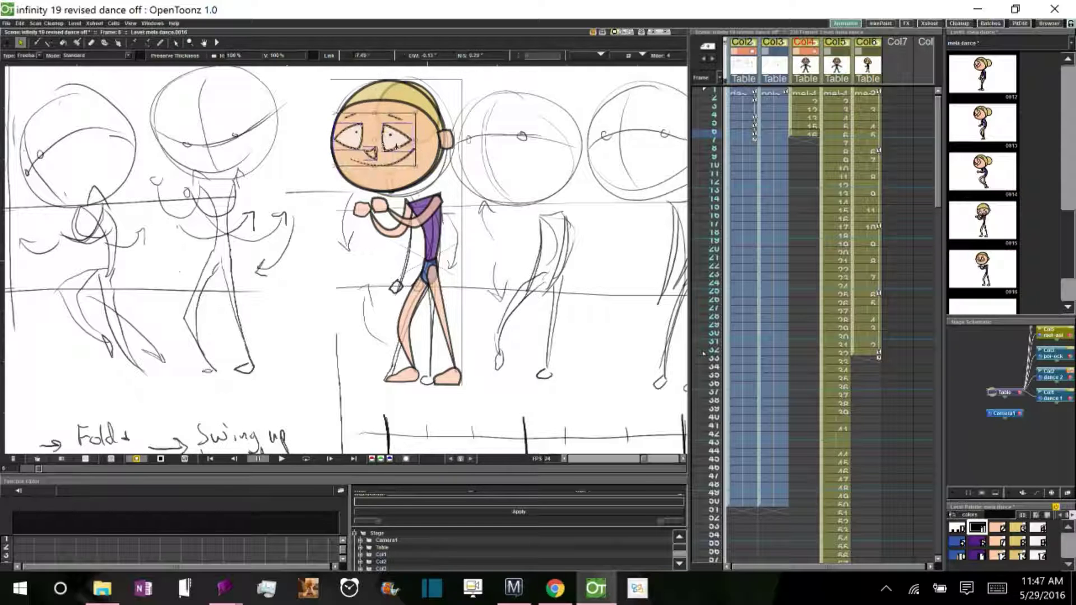
{"action": "key", "text": "c"}
{"action": "left_click", "coordinate": [408, 164]}
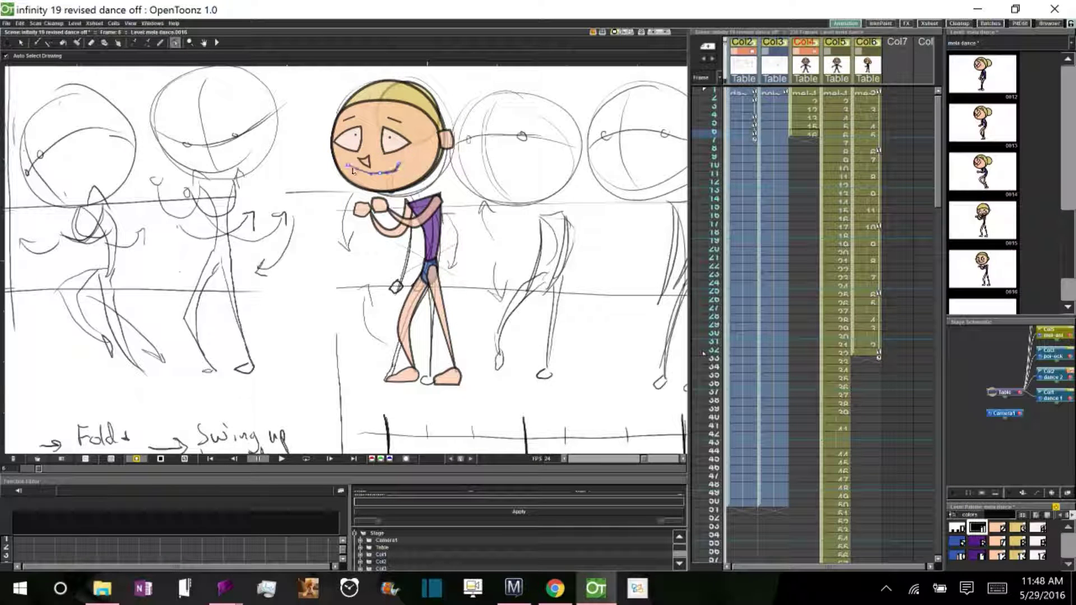
{"action": "key", "text": "s"}
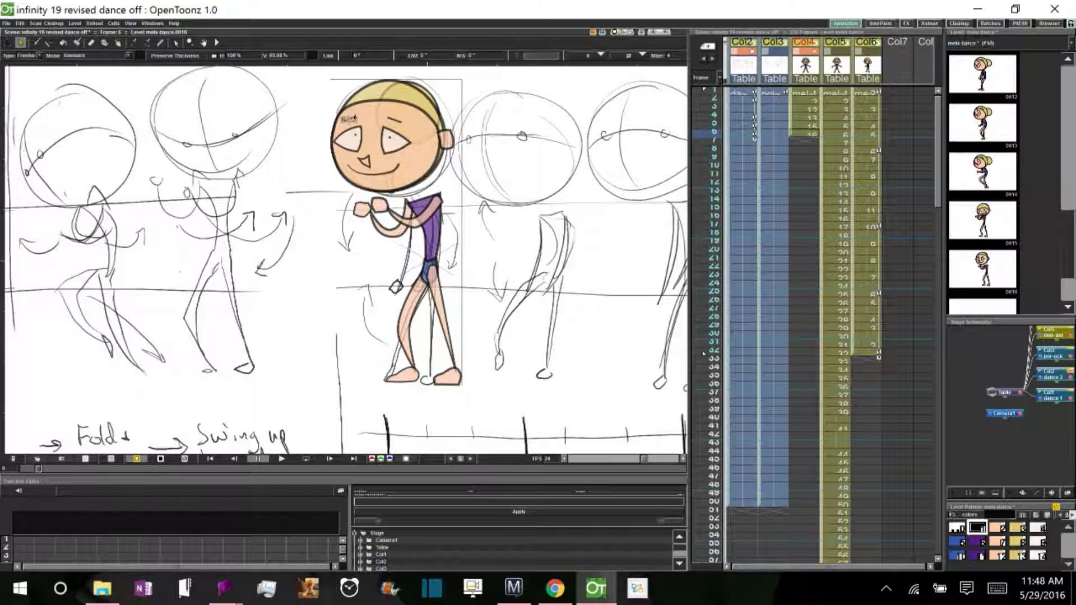
{"action": "left_click", "coordinate": [380, 144]}
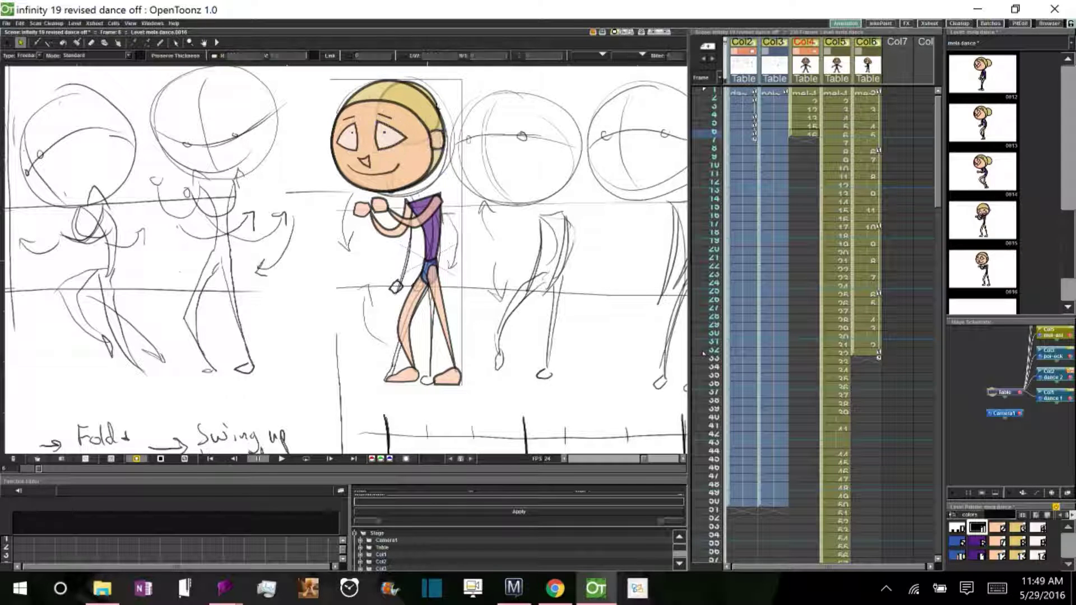
{"action": "key", "text": "c"}
{"action": "left_click", "coordinate": [387, 130]}
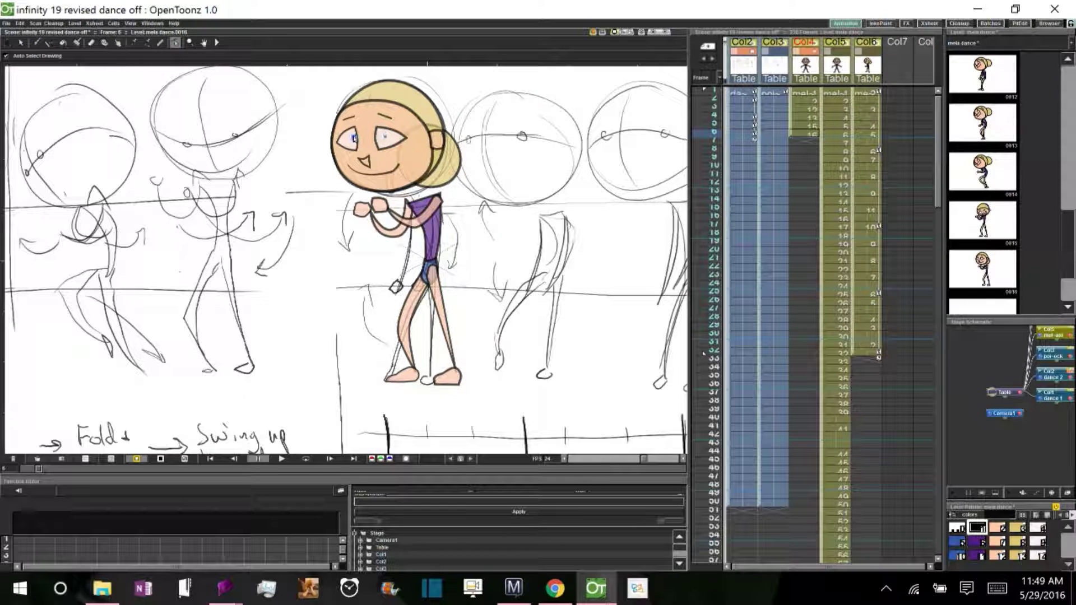
Move the nose up toward the eyes, then reshape the mouth, left eye and neck
{"action": "key", "text": "s"}
{"action": "left_click", "coordinate": [368, 160]}
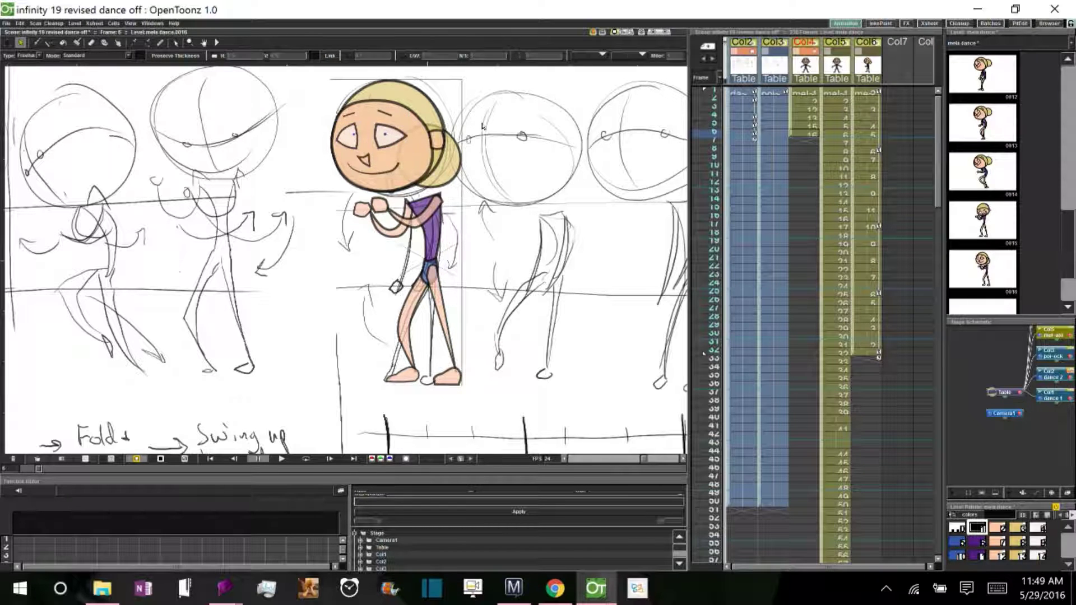
{"action": "left_click_drag", "start_coordinate": [368, 159], "coordinate": [370, 149]}
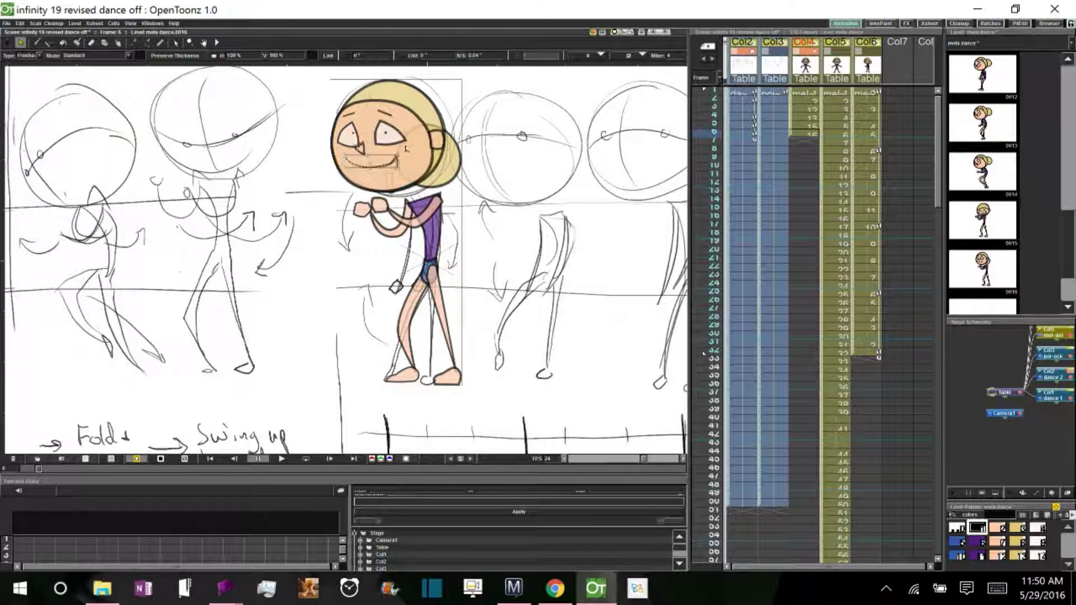
{"action": "key", "text": "c"}
{"action": "left_click", "coordinate": [348, 165]}
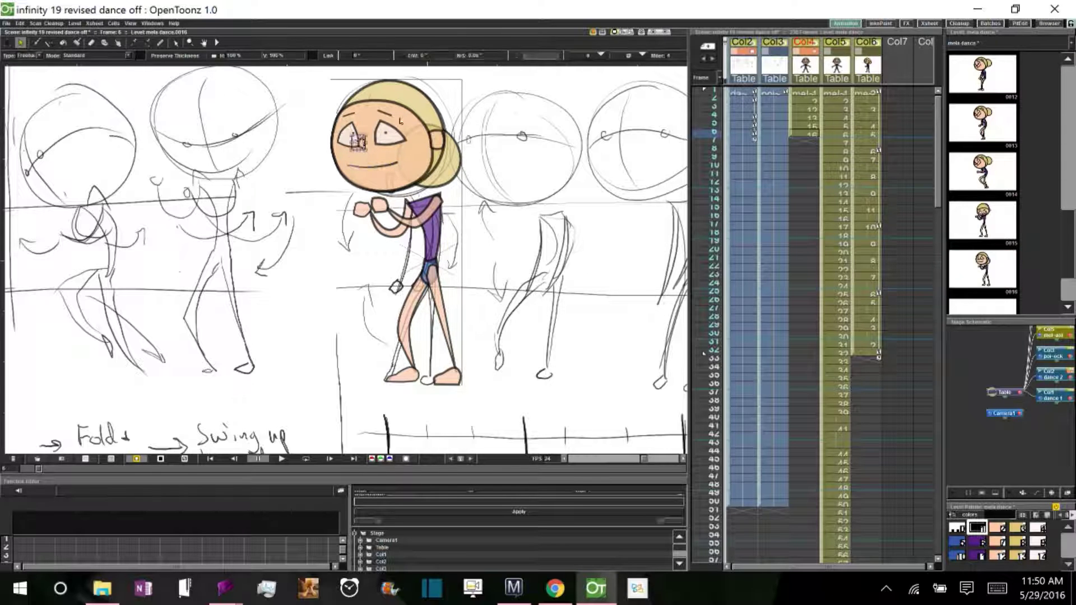
{"action": "left_click", "coordinate": [359, 145]}
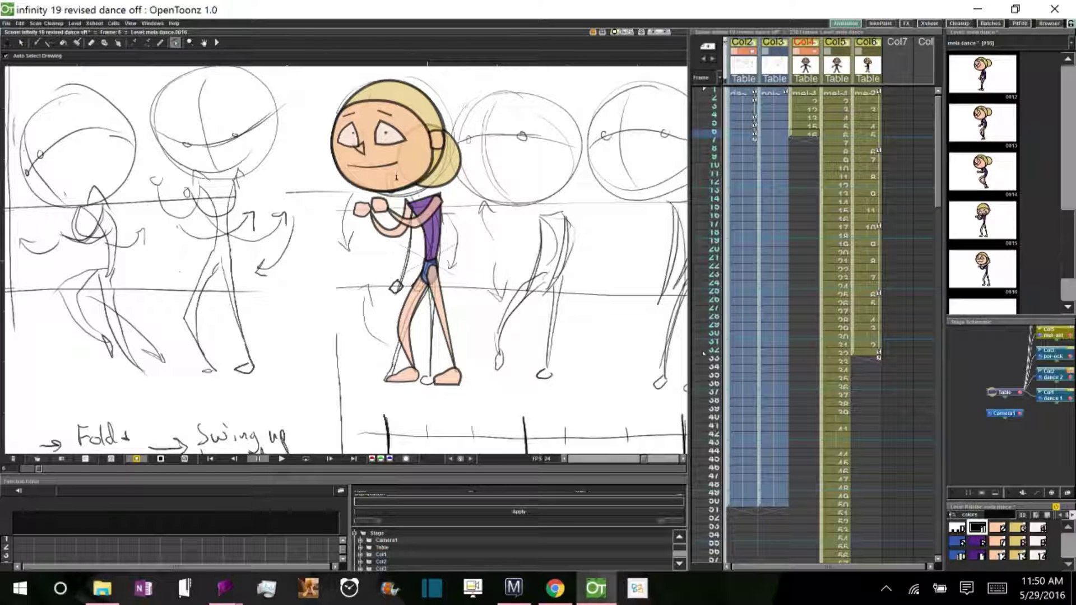
{"action": "left_click", "coordinate": [439, 195]}
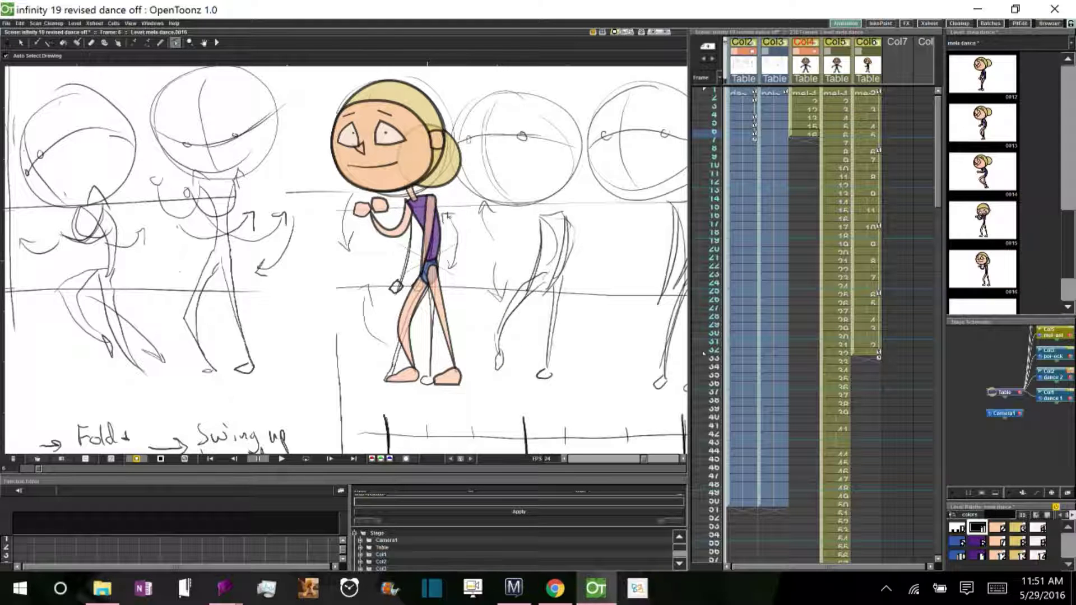
Fix the floating hand and arm, attach the right foot under the leg, and reshape the left leg
{"action": "key", "text": "s"}
{"action": "left_click", "coordinate": [380, 192]}
{"action": "key", "text": "c"}
{"action": "left_click", "coordinate": [387, 216]}
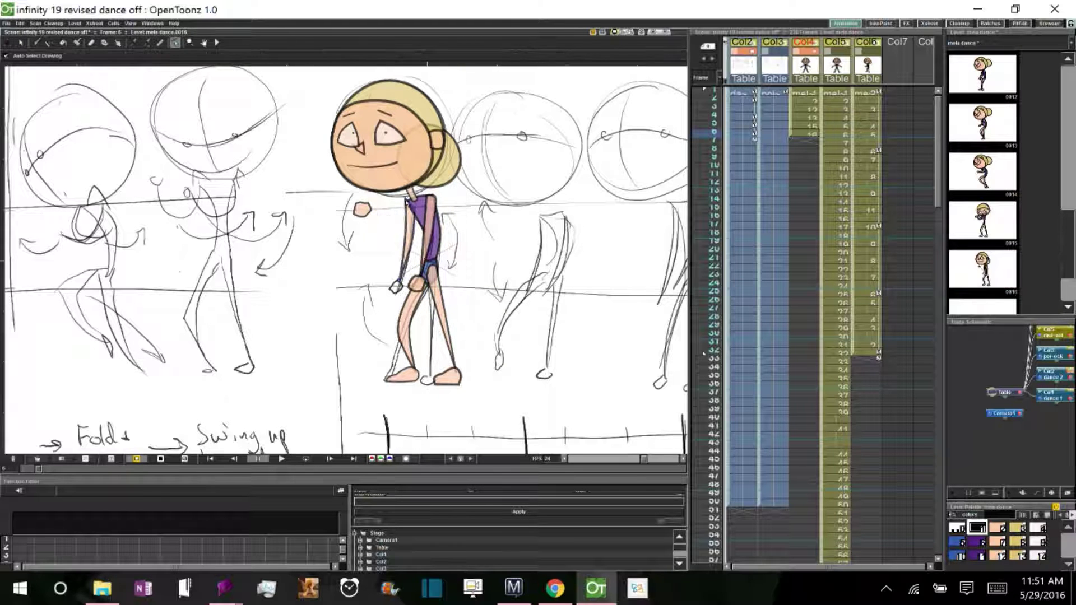
{"action": "left_click", "coordinate": [452, 374]}
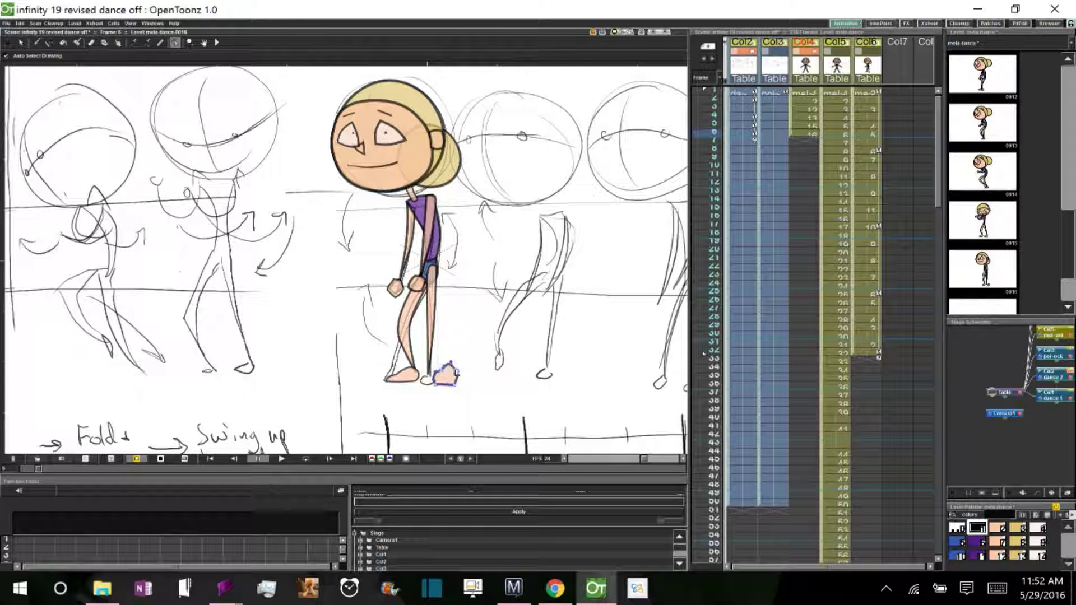
{"action": "left_click_drag", "start_coordinate": [453, 374], "coordinate": [387, 375]}
{"action": "left_click", "coordinate": [412, 317]}
{"action": "key", "text": "s"}
{"action": "left_click", "coordinate": [419, 190]}
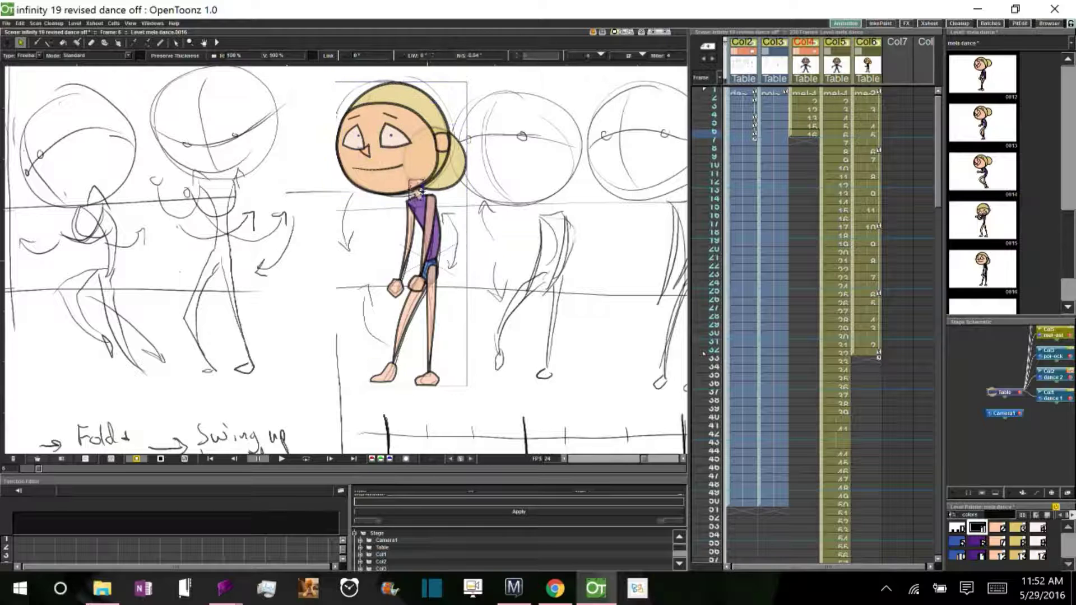
On frame 7, reshape the left leg and shift, tilt and shorten the purple torso
{"action": "left_click", "coordinate": [1007, 291]}
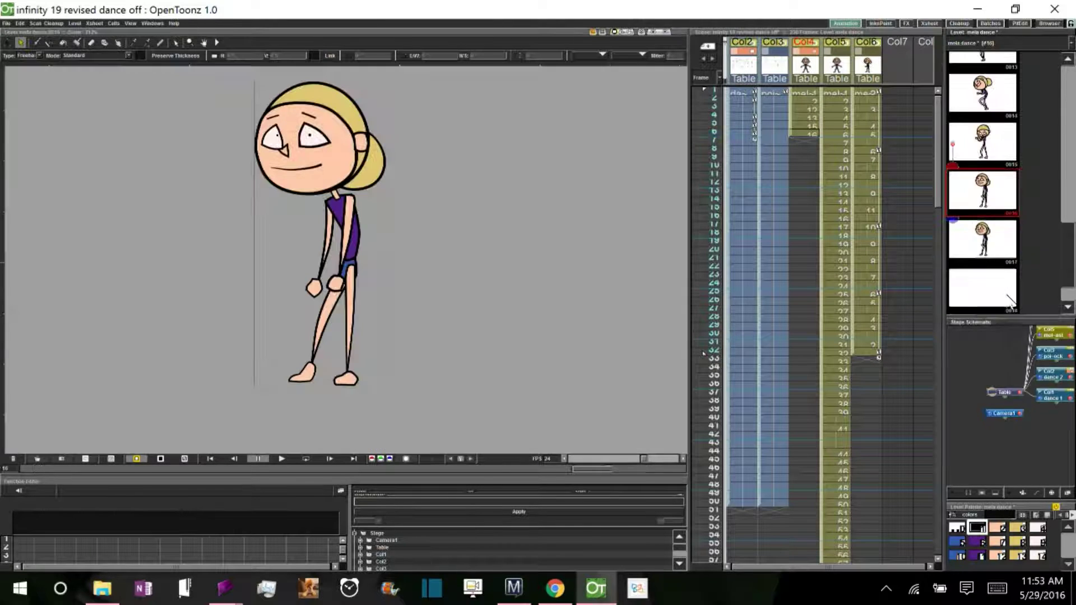
{"action": "left_click", "coordinate": [805, 141]}
{"action": "key", "text": "c"}
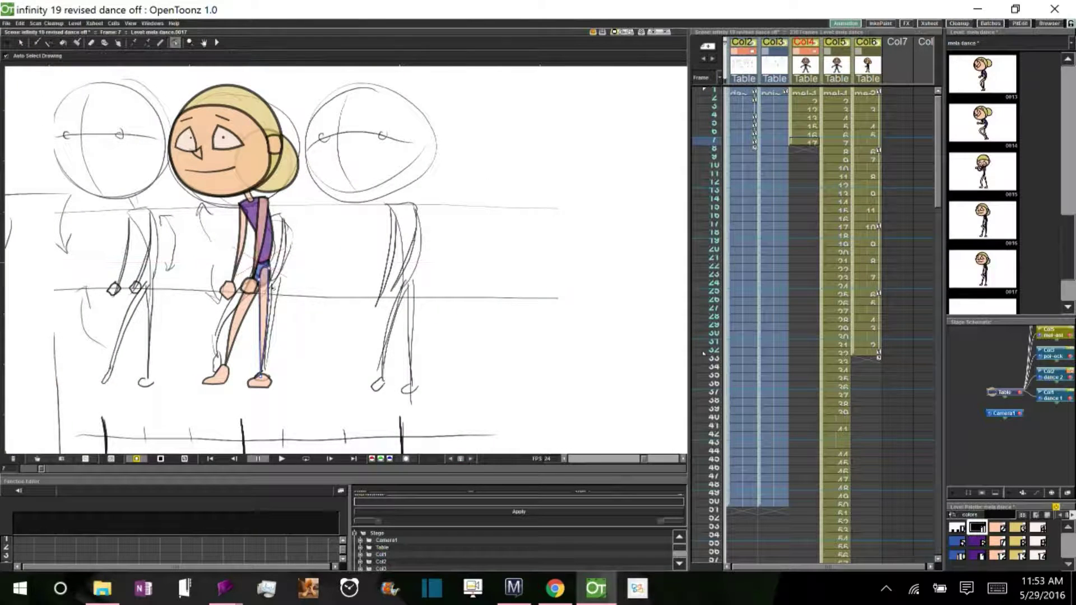
{"action": "left_click_drag", "start_coordinate": [222, 308], "coordinate": [232, 305]}
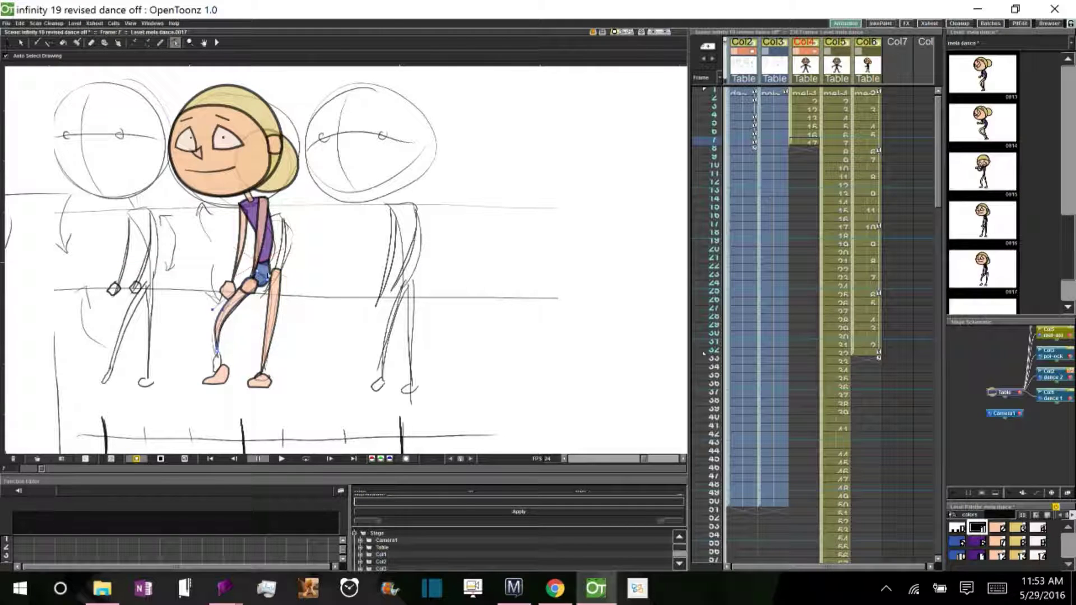
{"action": "left_click_drag", "start_coordinate": [216, 367], "coordinate": [223, 370]}
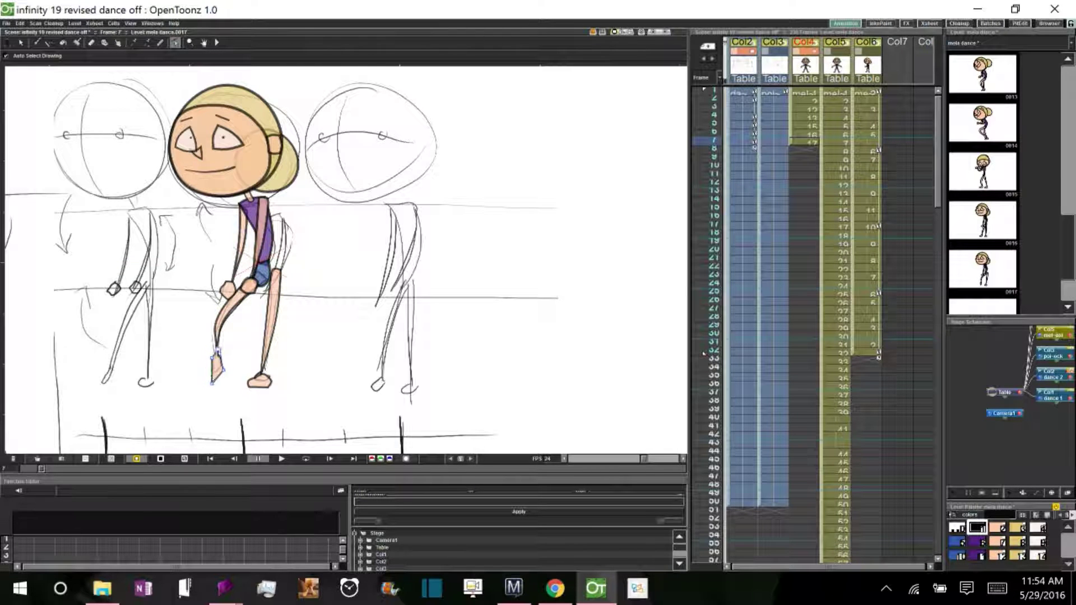
{"action": "key", "text": "s"}
{"action": "left_click_drag", "start_coordinate": [261, 241], "coordinate": [275, 245]}
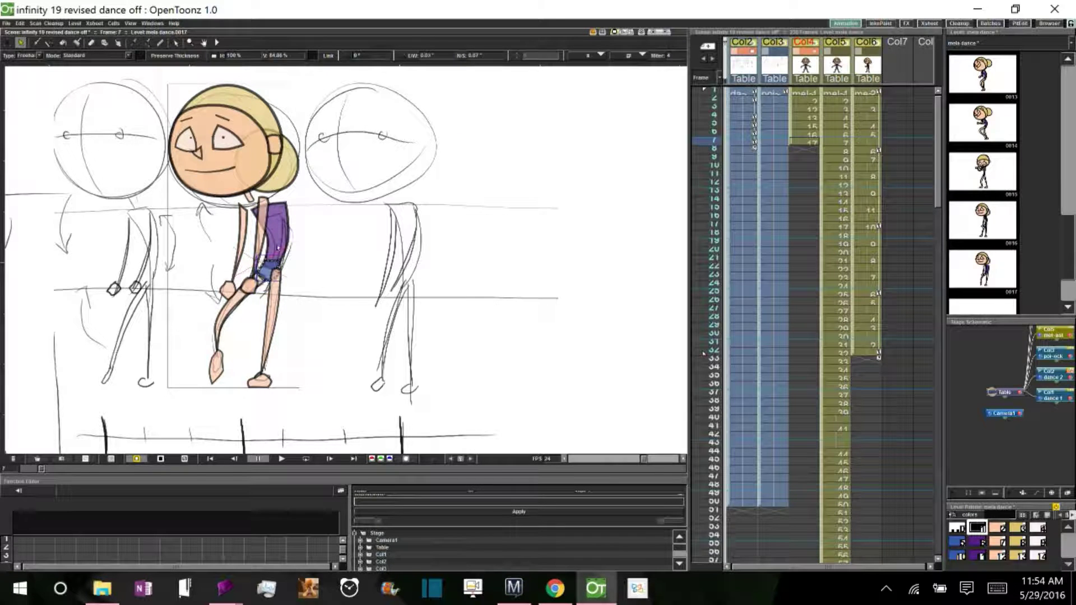
{"action": "key", "text": "c"}
{"action": "left_click_drag", "start_coordinate": [280, 205], "coordinate": [280, 213]}
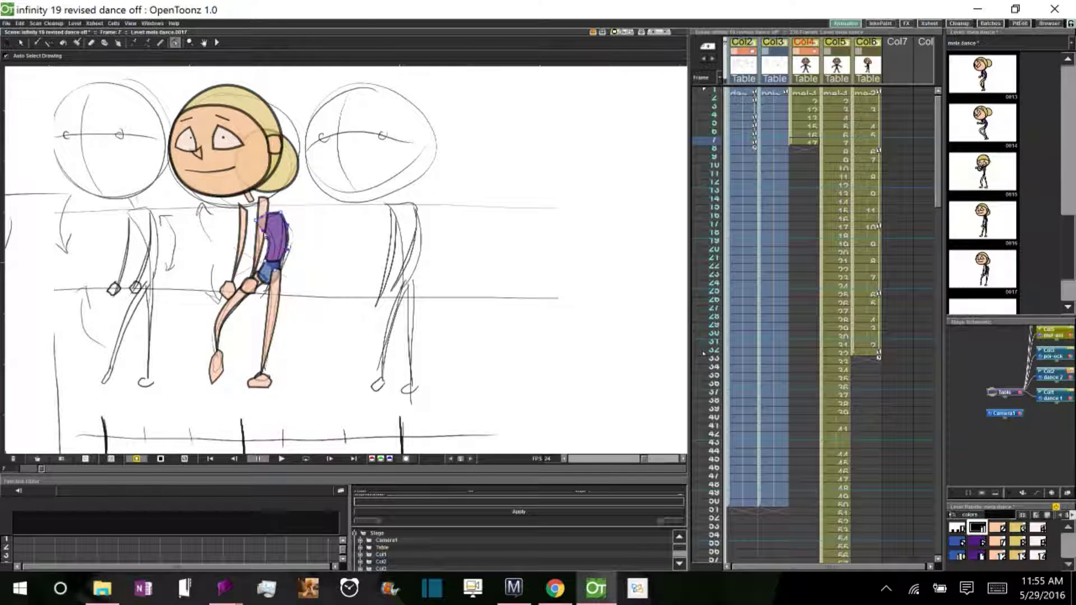
Flip between frames 6, 7 and 8 to compare the gymnast's poses
{"action": "key", "text": "s"}
{"action": "key", "text": "period"}
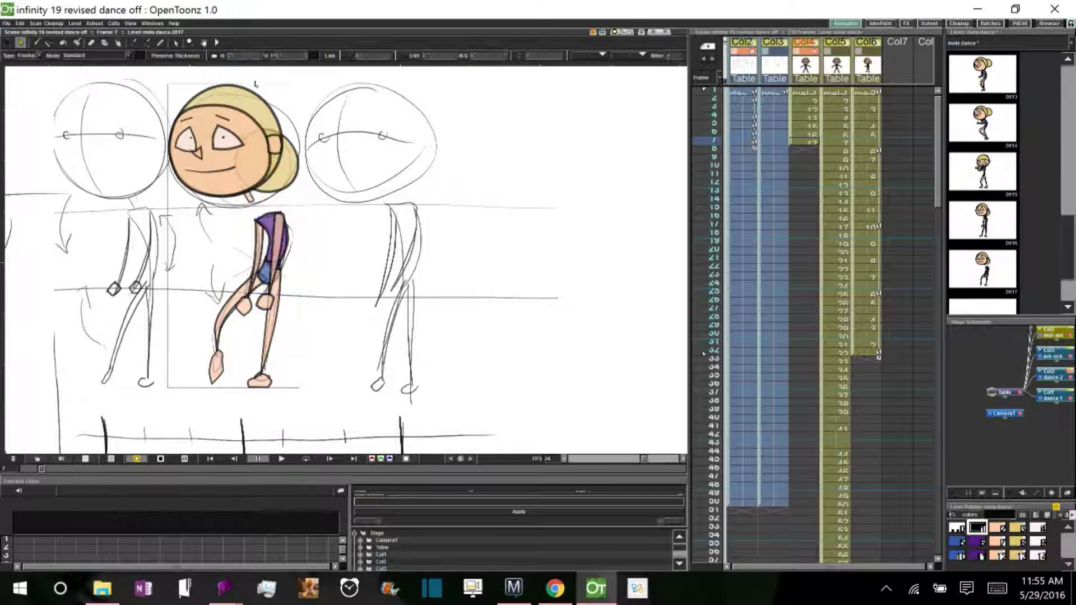
{"action": "left_click", "coordinate": [263, 213]}
{"action": "key", "text": "comma"}
{"action": "key", "text": "period"}
{"action": "key", "text": "comma"}
{"action": "key", "text": "c"}
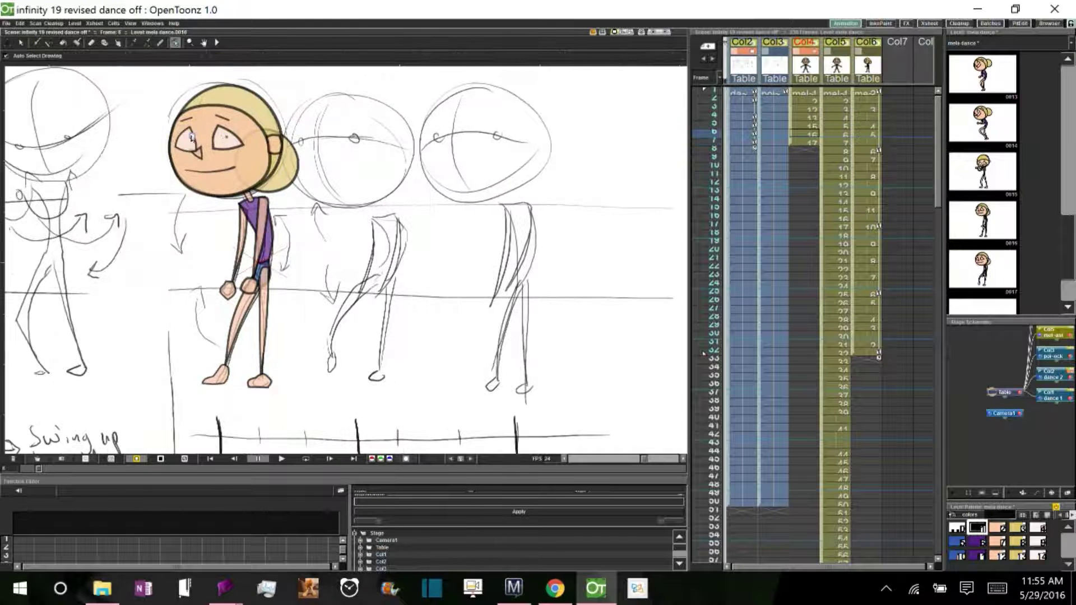
{"action": "key", "text": "period"}
{"action": "key", "text": "comma"}
Place the dance 2 sketch on frame 8, move the coloured gymnast onto it, and reshape the right leg
{"action": "left_click", "coordinate": [742, 149]}
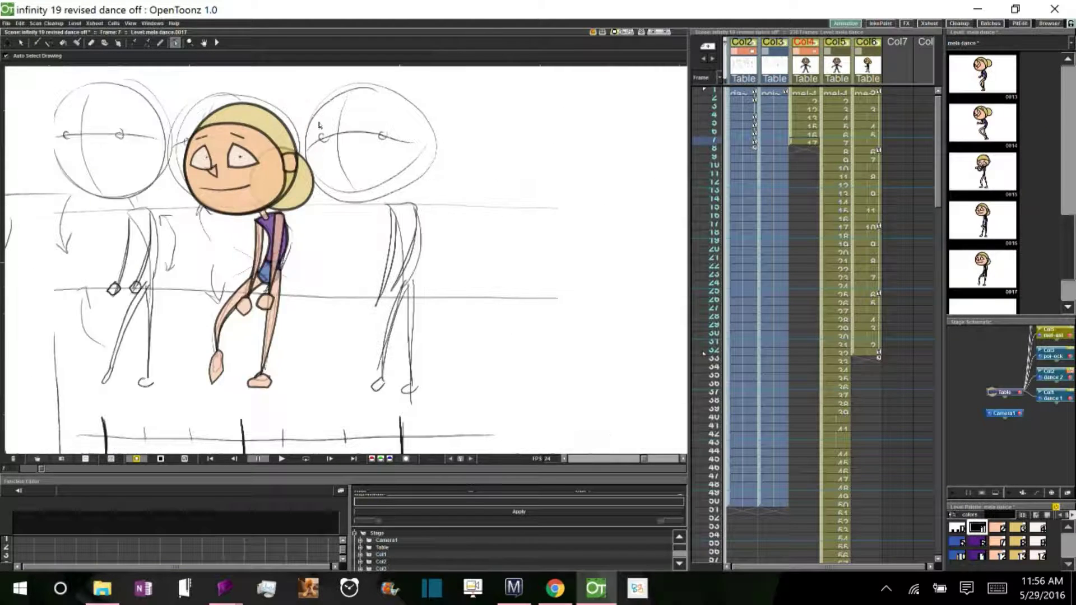
{"action": "left_click_drag", "start_coordinate": [743, 150], "coordinate": [494, 305]}
{"action": "key", "text": "s"}
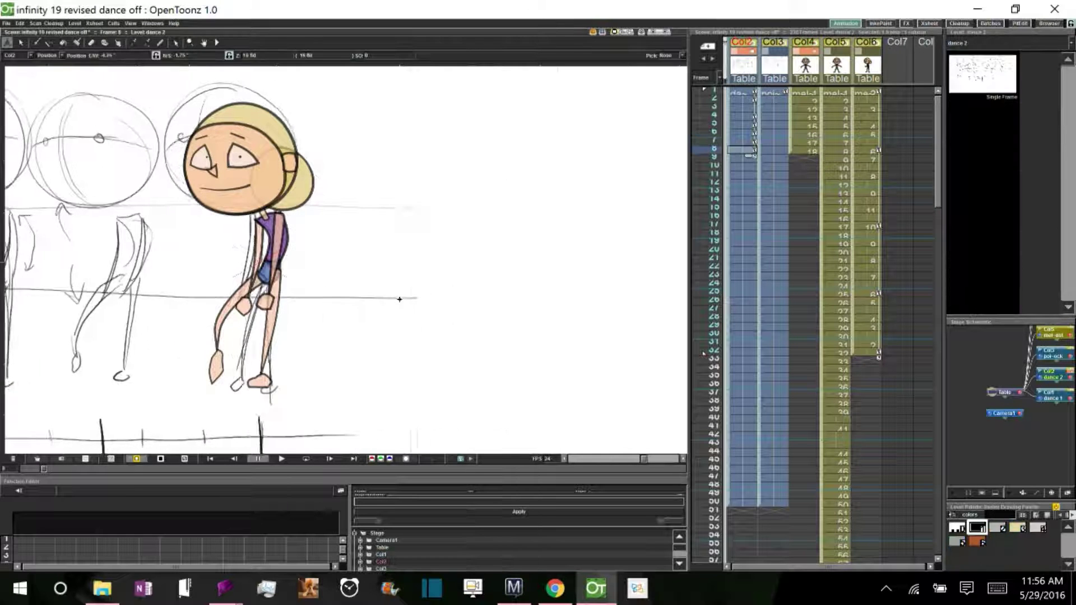
{"action": "left_click_drag", "start_coordinate": [295, 143], "coordinate": [425, 132]}
{"action": "key", "text": "c"}
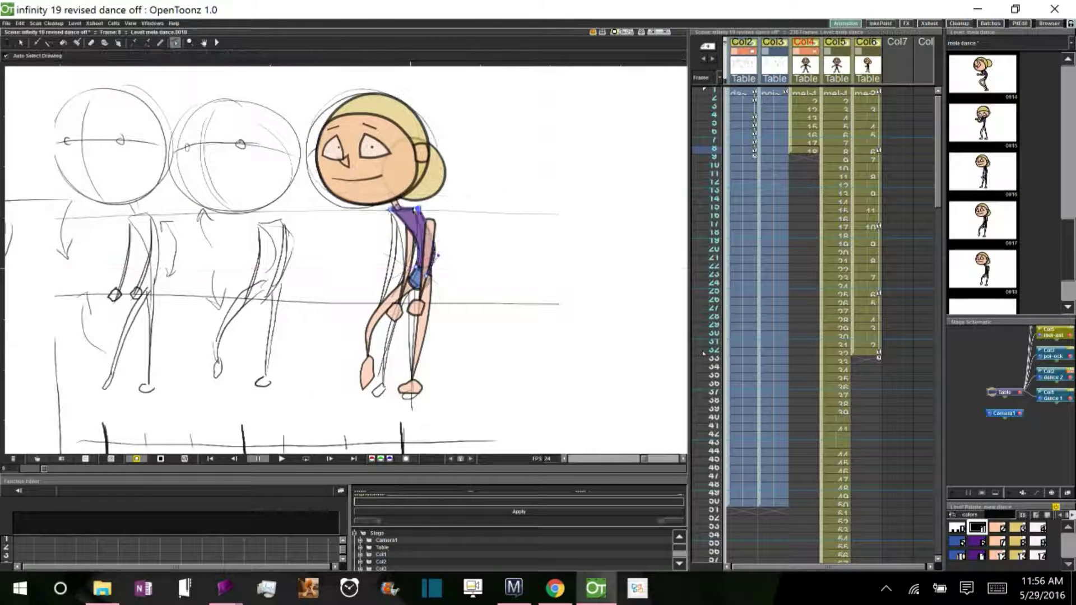
{"action": "key", "text": "s"}
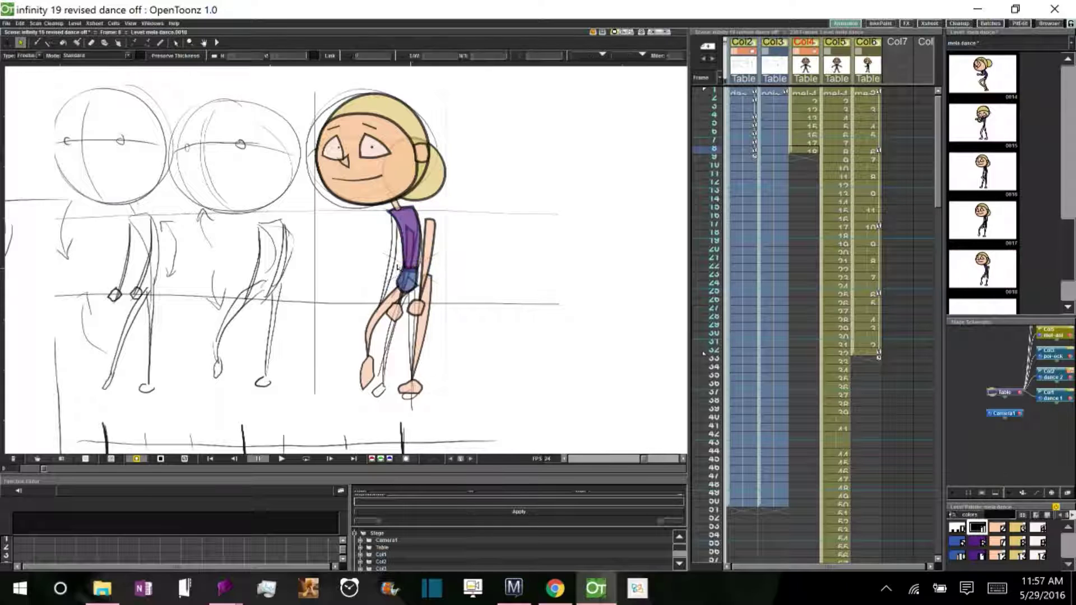
{"action": "left_click", "coordinate": [426, 387]}
{"action": "key", "text": "c"}
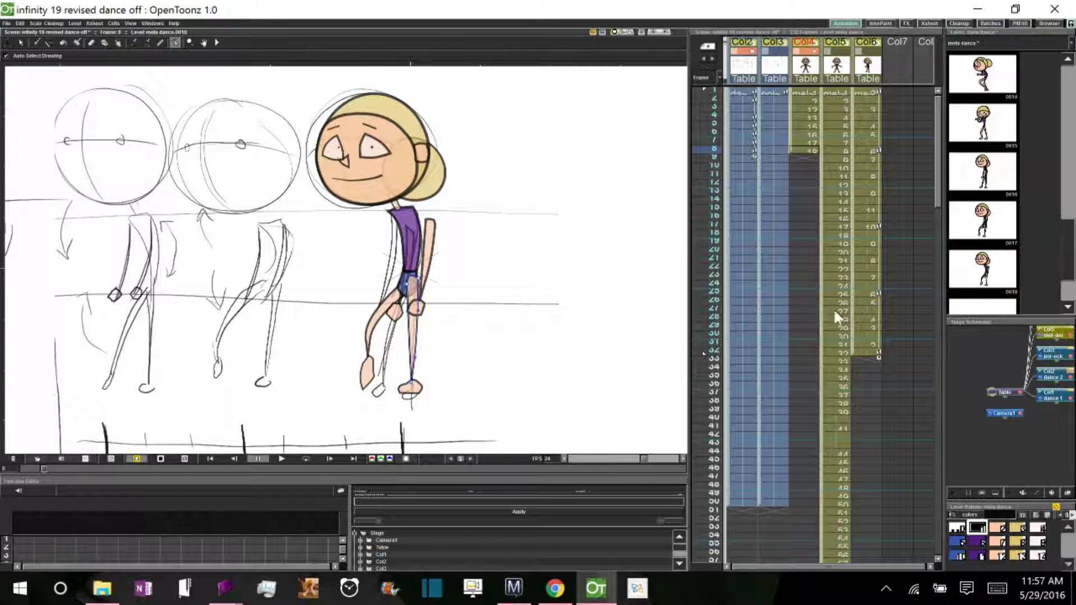
Drag drawings 0016–0018 from the Level Strip into Col6 rows 33–35
{"action": "left_click", "coordinate": [1001, 227]}
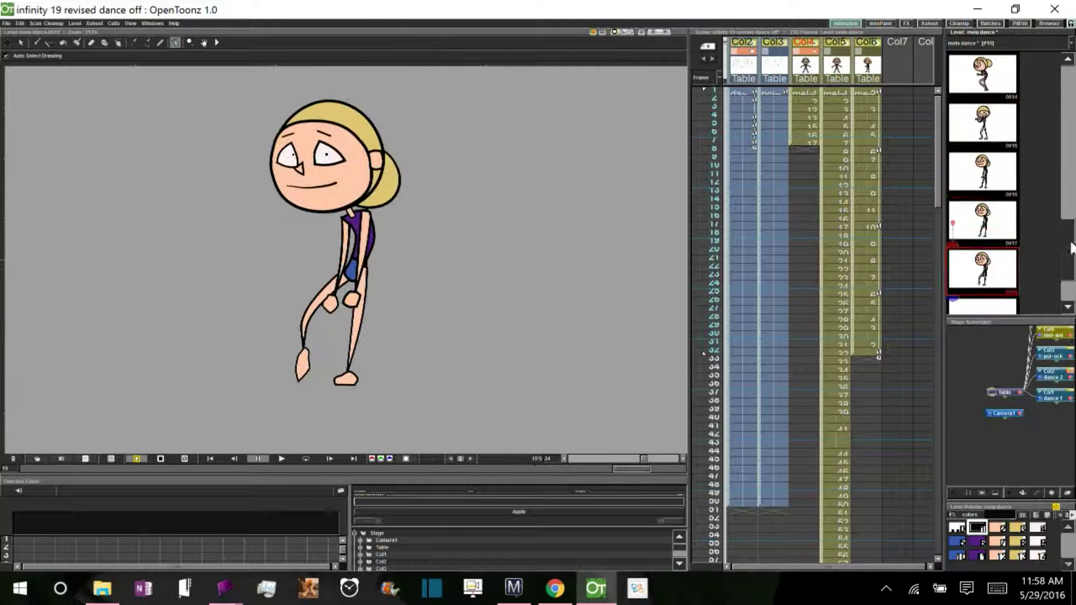
{"action": "left_click", "coordinate": [997, 135], "text": "shift"}
{"action": "left_click_drag", "start_coordinate": [997, 135], "coordinate": [703, 409]}
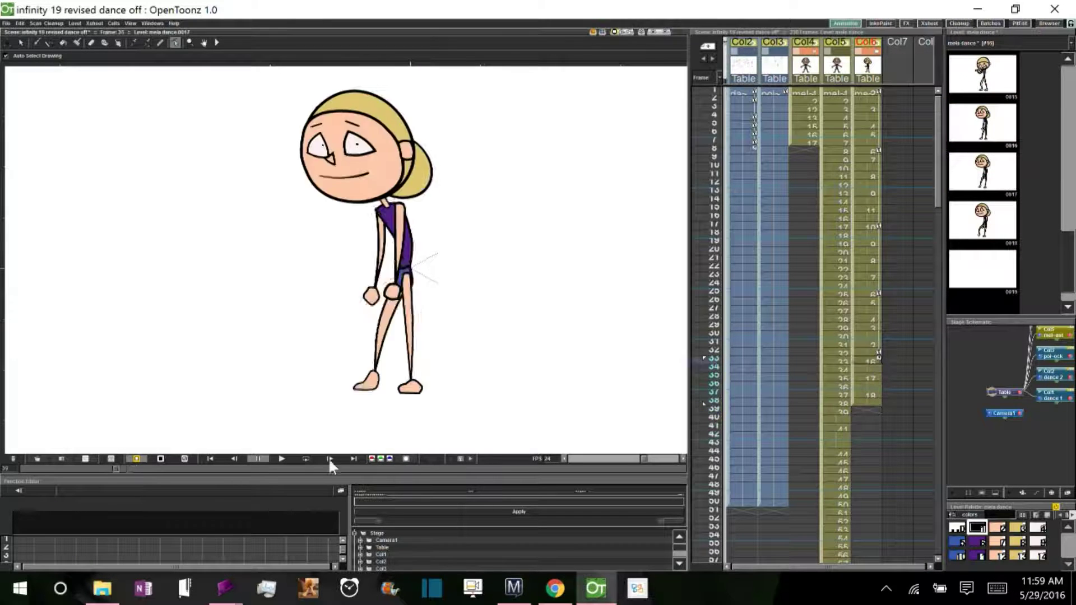
Create linear inbetweens across drawings 0016–0020 and add them to Col6
{"action": "left_click", "coordinate": [1072, 245]}
{"action": "left_click", "coordinate": [982, 73]}
{"action": "left_click", "coordinate": [982, 269], "text": "shift"}
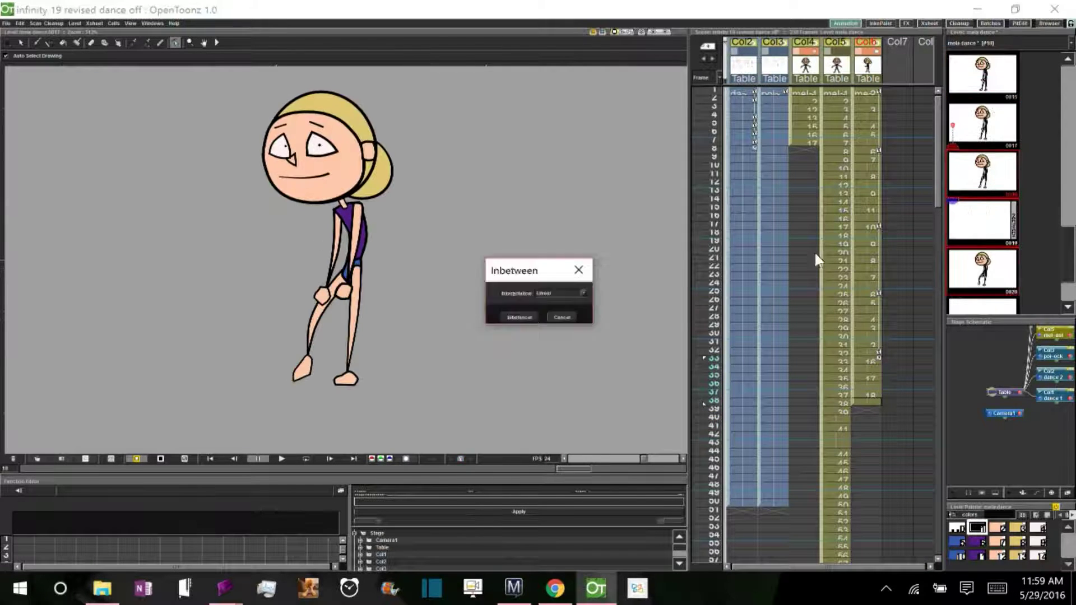
{"action": "left_click_drag", "start_coordinate": [1013, 123], "coordinate": [863, 371]}
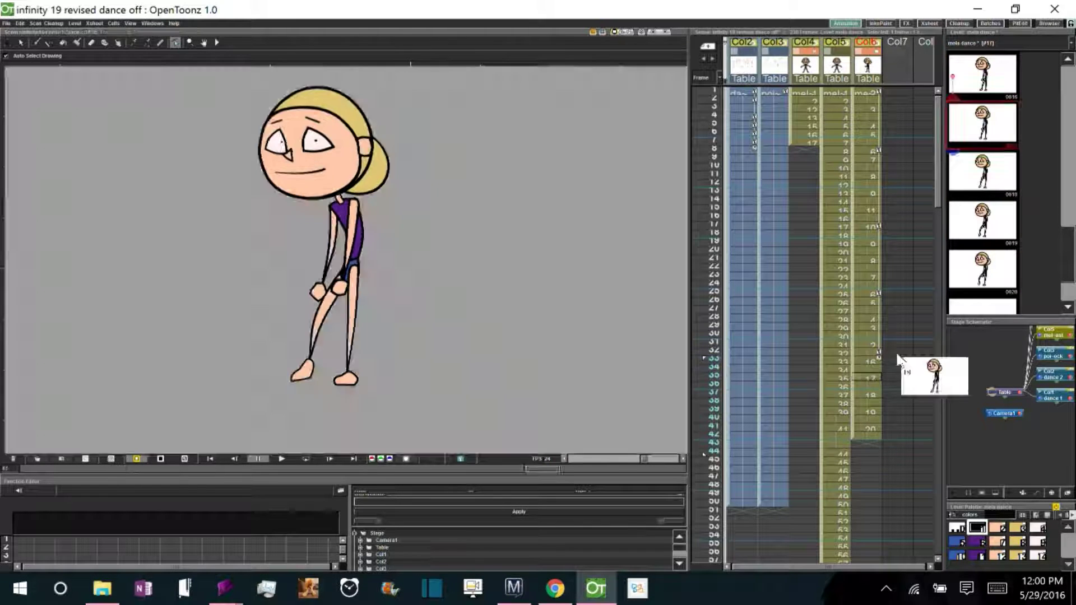
Play the animation in a loop and check the motion around frames 37–43
{"action": "left_click", "coordinate": [304, 459]}
{"action": "left_click", "coordinate": [257, 459]}
{"action": "key", "text": "a"}
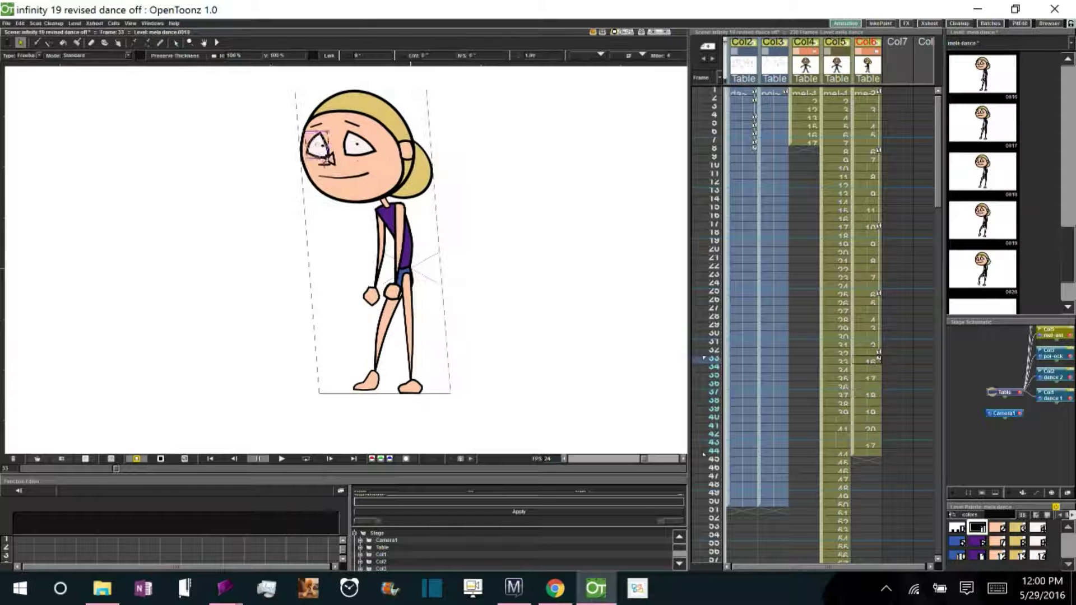
{"action": "key", "text": "period"}
{"action": "key", "text": "period"}
{"action": "key", "text": "period"}
{"action": "key", "text": "period"}
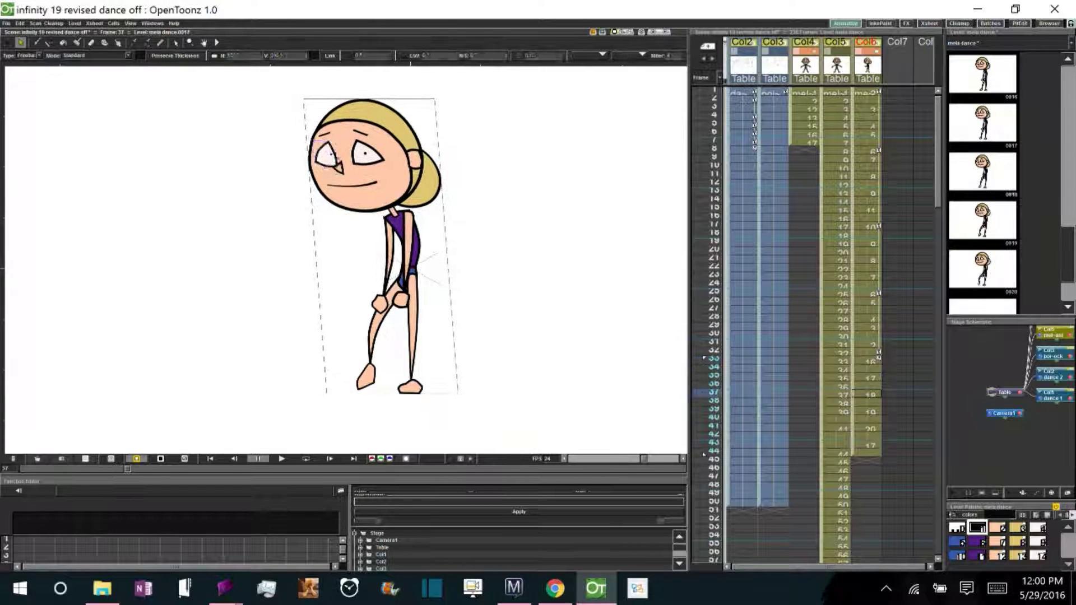
{"action": "left_click", "coordinate": [304, 459]}
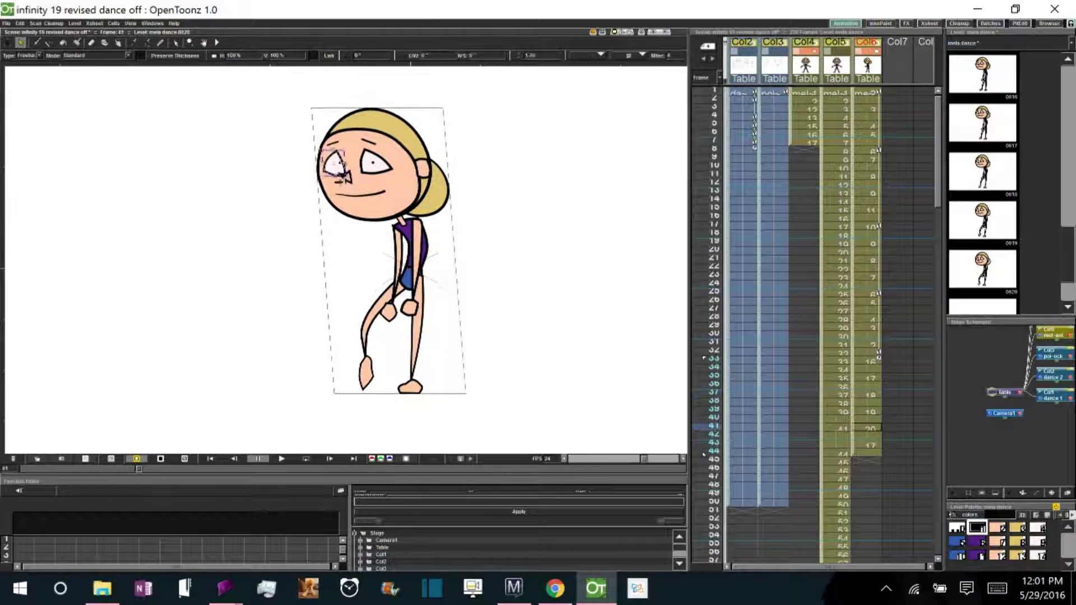
{"action": "left_click", "coordinate": [302, 460]}
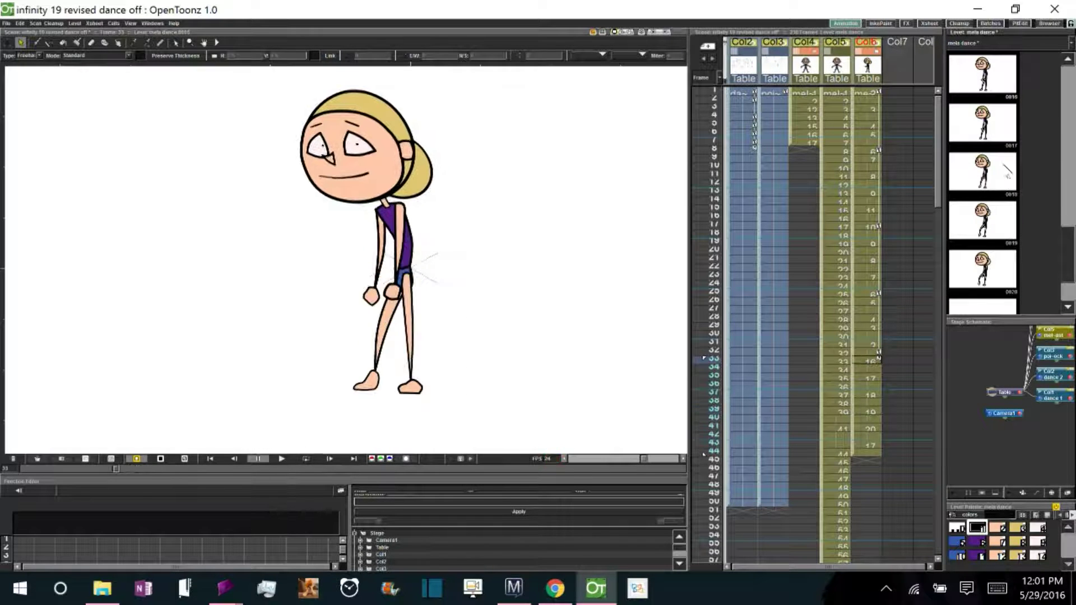
Add drawing 0018 to Col6 and play back the revised sequence
{"action": "left_click", "coordinate": [982, 171]}
{"action": "left_click_drag", "start_coordinate": [981, 171], "coordinate": [872, 444]}
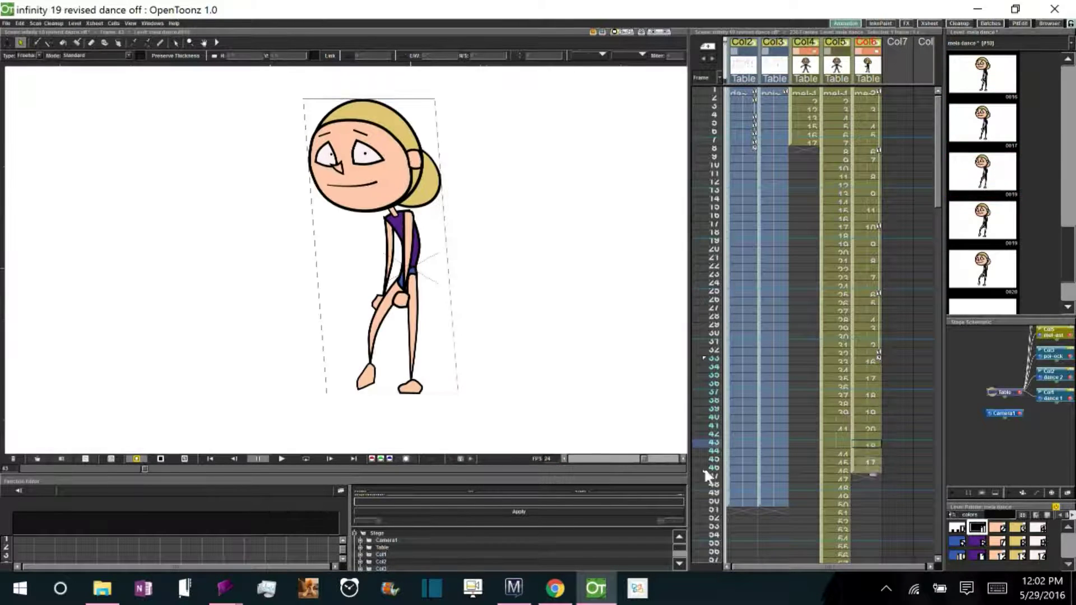
{"action": "left_click", "coordinate": [312, 458]}
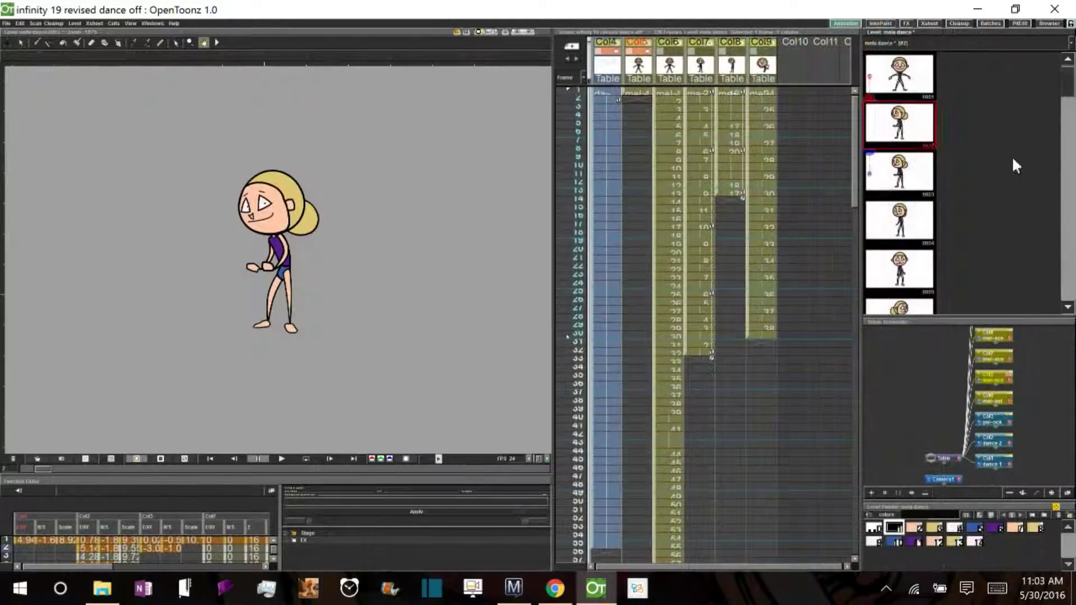
Make the mela dance drawing current on frame 2 and adjust the right leg and torso strokes
{"action": "left_click", "coordinate": [606, 99]}
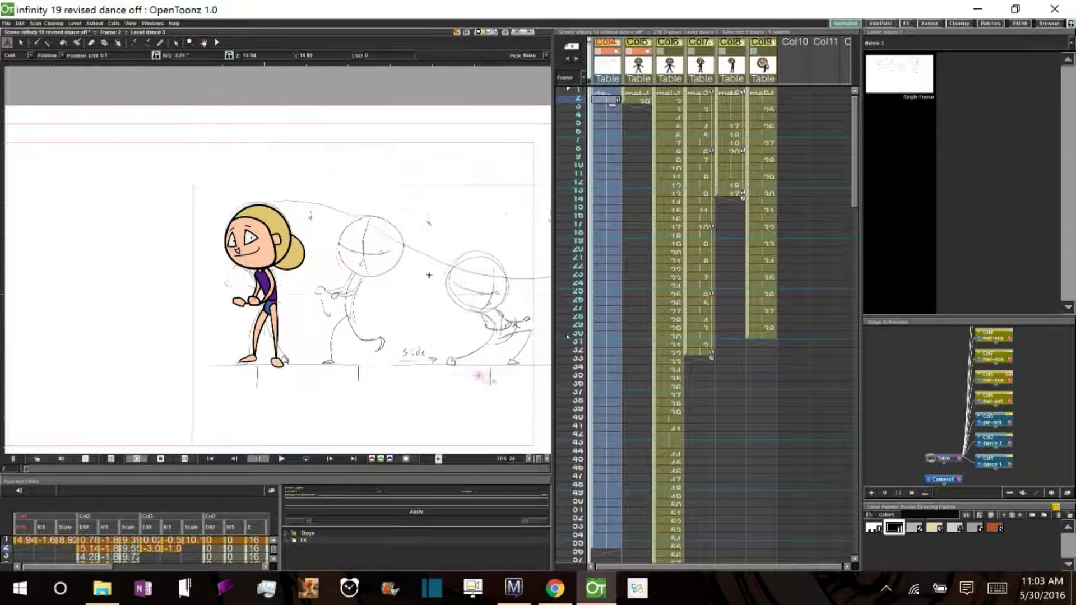
{"action": "left_click", "coordinate": [263, 297]}
{"action": "scroll", "coordinate": [258, 303], "scroll_direction": "up", "scroll_amount": 4}
{"action": "key", "text": "s"}
{"action": "left_click", "coordinate": [286, 276]}
{"action": "mouse_move", "coordinate": [256, 330]}
{"action": "left_mouse_down"}
{"action": "mouse_move", "coordinate": [313, 347]}
{"action": "mouse_move", "coordinate": [319, 426]}
{"action": "mouse_move", "coordinate": [196, 426]}
{"action": "mouse_move", "coordinate": [309, 400]}
{"action": "left_mouse_up"}
{"action": "key", "text": "c"}
{"action": "left_click", "coordinate": [311, 397]}
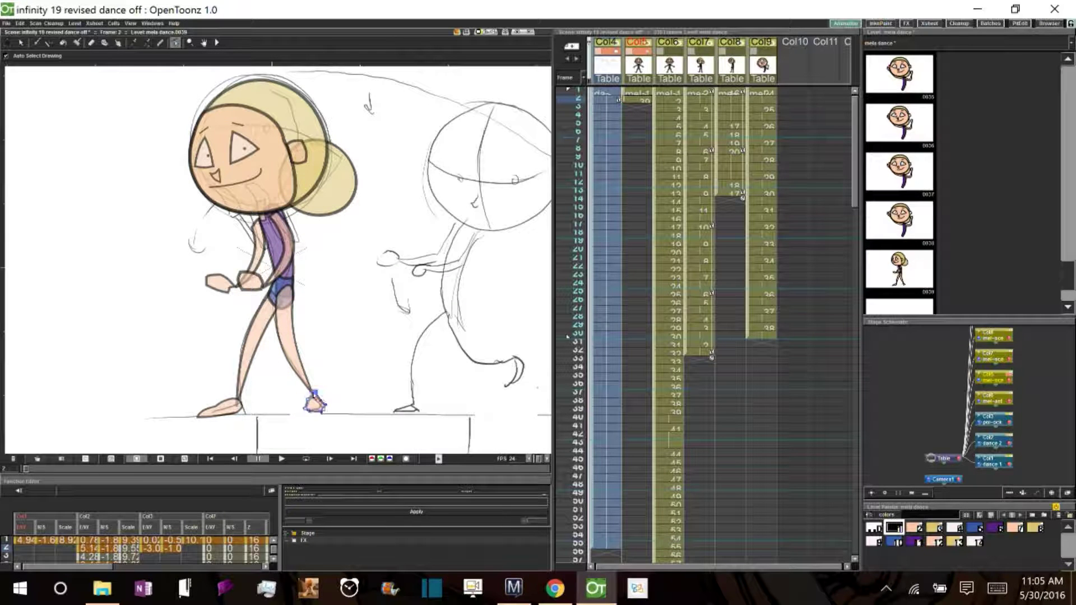
{"action": "scroll", "coordinate": [309, 401], "scroll_direction": "up", "scroll_amount": 2}
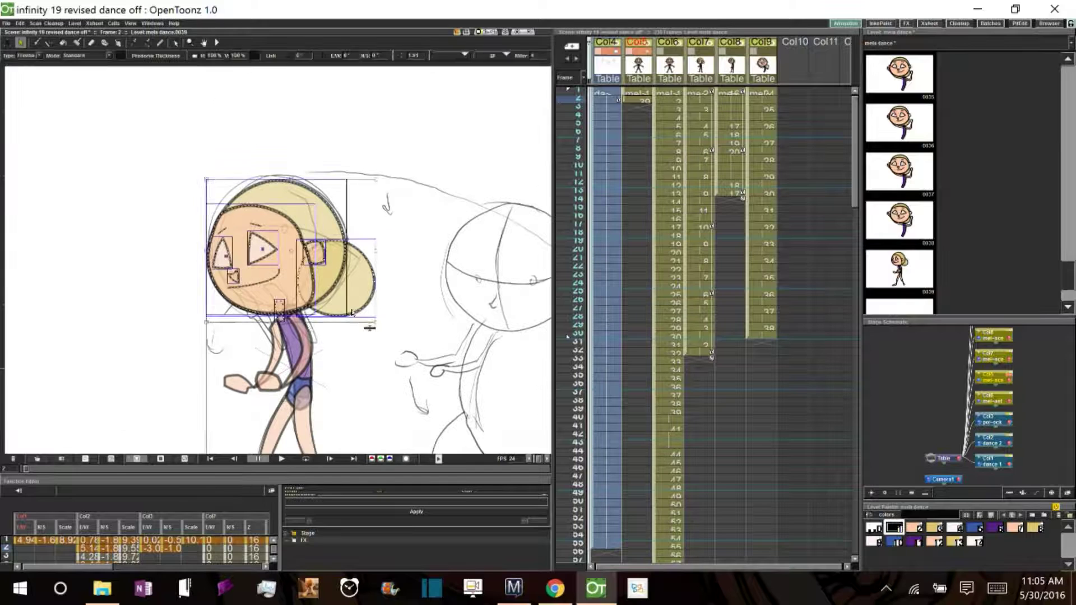
{"action": "left_click", "coordinate": [296, 316]}
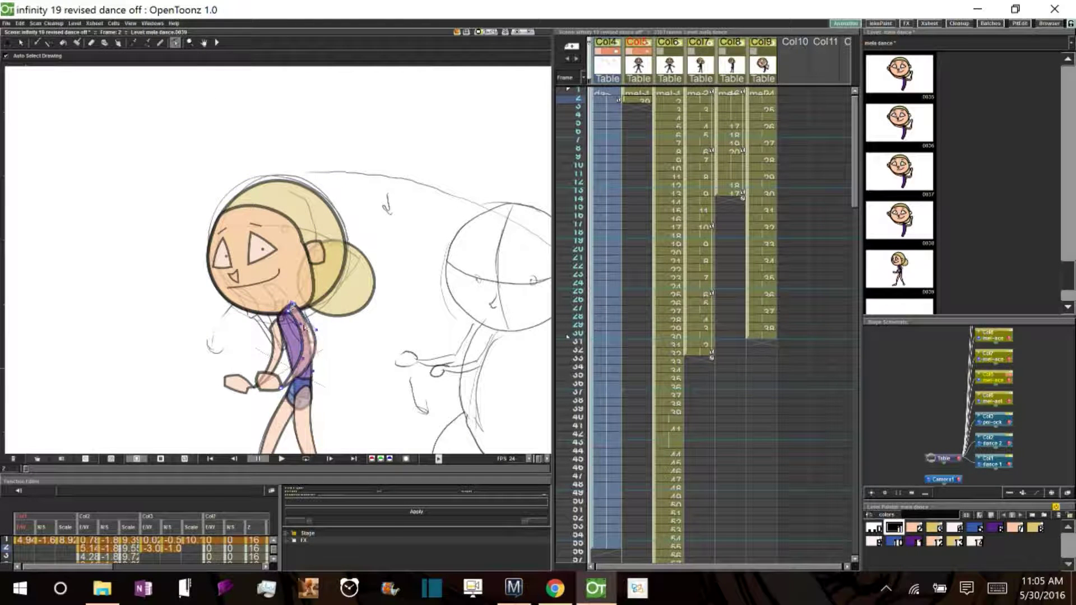
Reshape the gymnast's arm stroke with the Control Point Editor
{"action": "key", "text": "s"}
{"action": "left_click", "coordinate": [311, 347]}
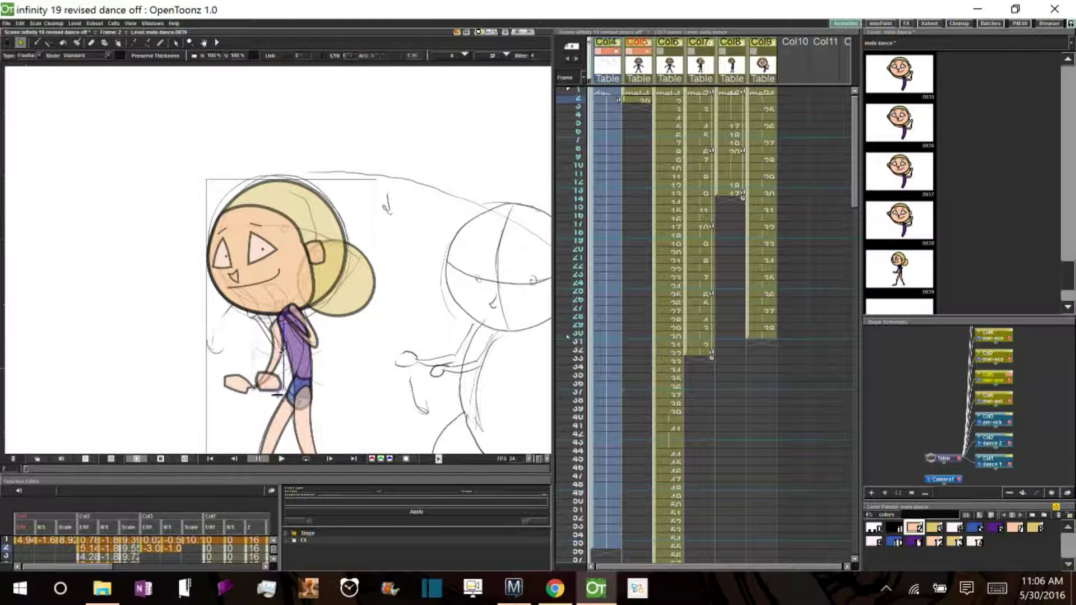
{"action": "key", "text": "c"}
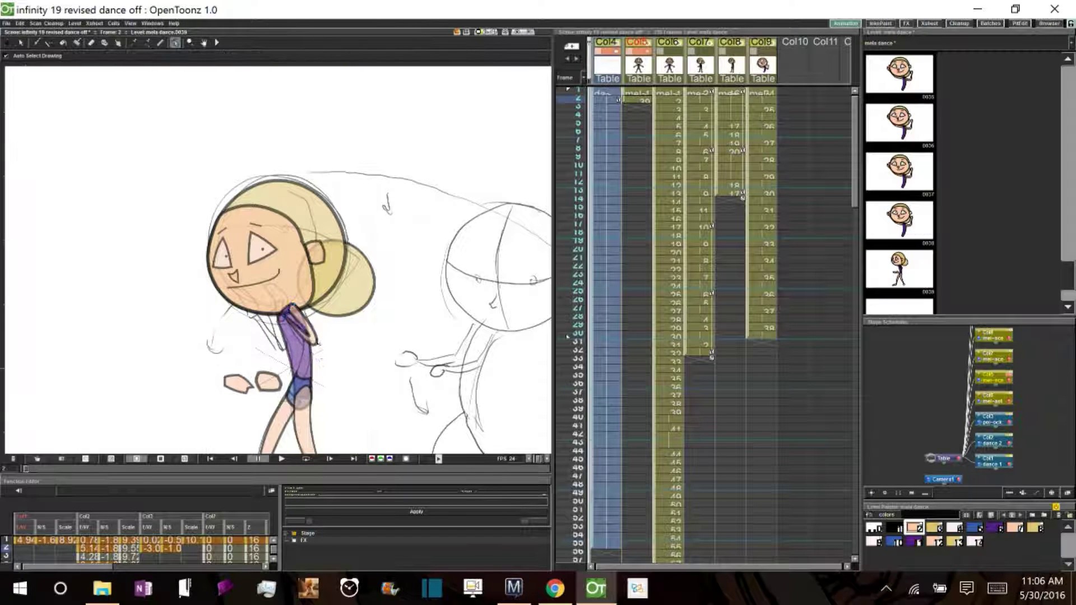
{"action": "left_click_drag", "start_coordinate": [317, 343], "coordinate": [275, 336]}
{"action": "left_click", "coordinate": [260, 374]}
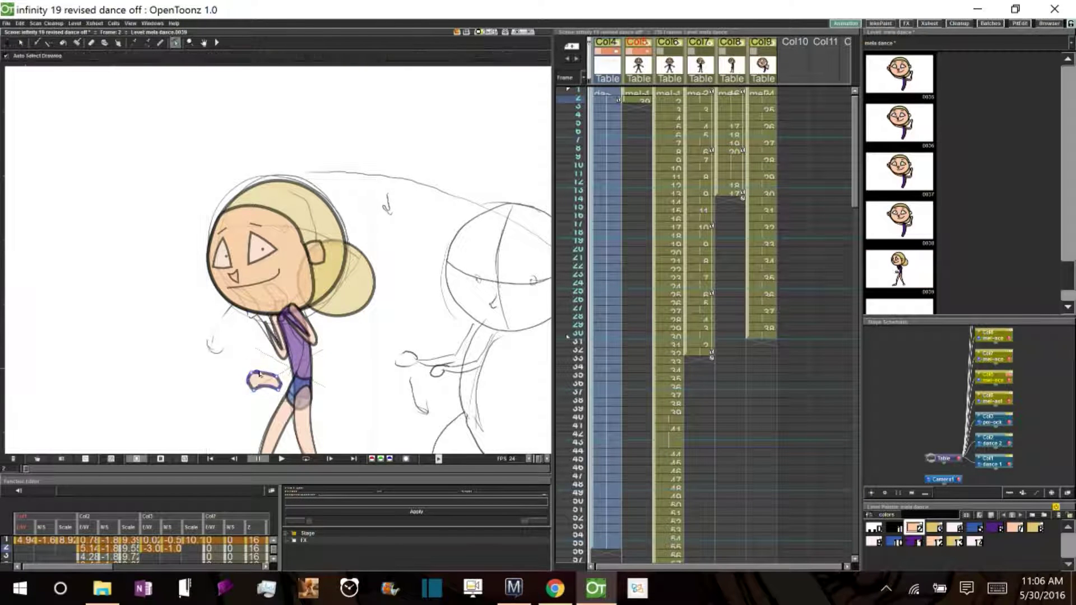
Move the hand up beside her chin and select all the head strokes for flipping
{"action": "key", "text": "s"}
{"action": "left_click", "coordinate": [273, 386]}
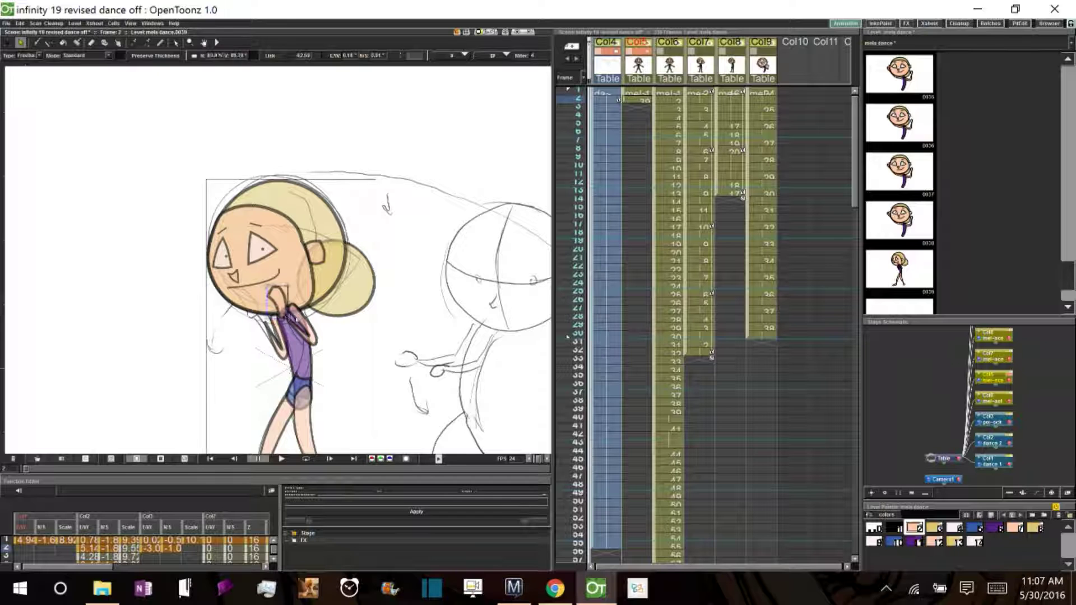
{"action": "left_click_drag", "start_coordinate": [289, 318], "coordinate": [251, 318]}
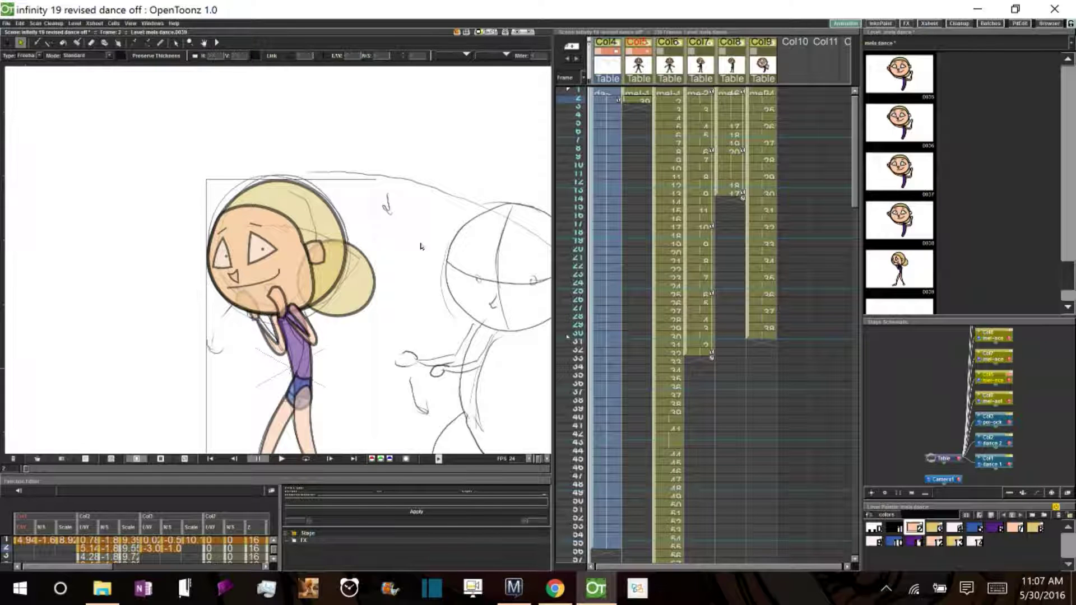
{"action": "key", "text": "ctrl+a"}
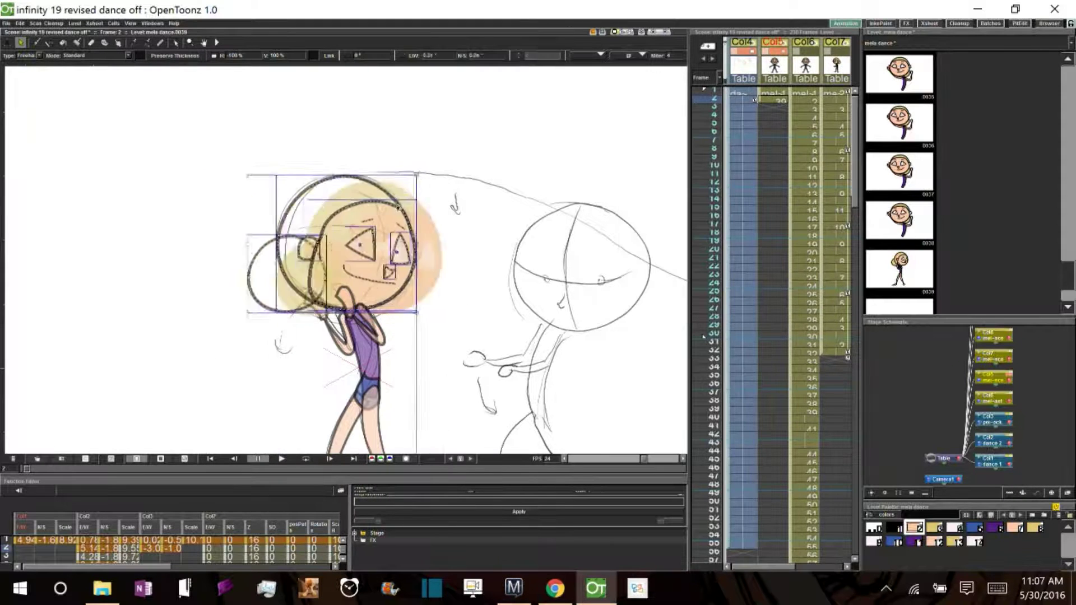
On frame 3, bend the back leg by pulling its lower end up and forward
{"action": "left_click_drag", "start_coordinate": [688, 214], "coordinate": [672, 224]}
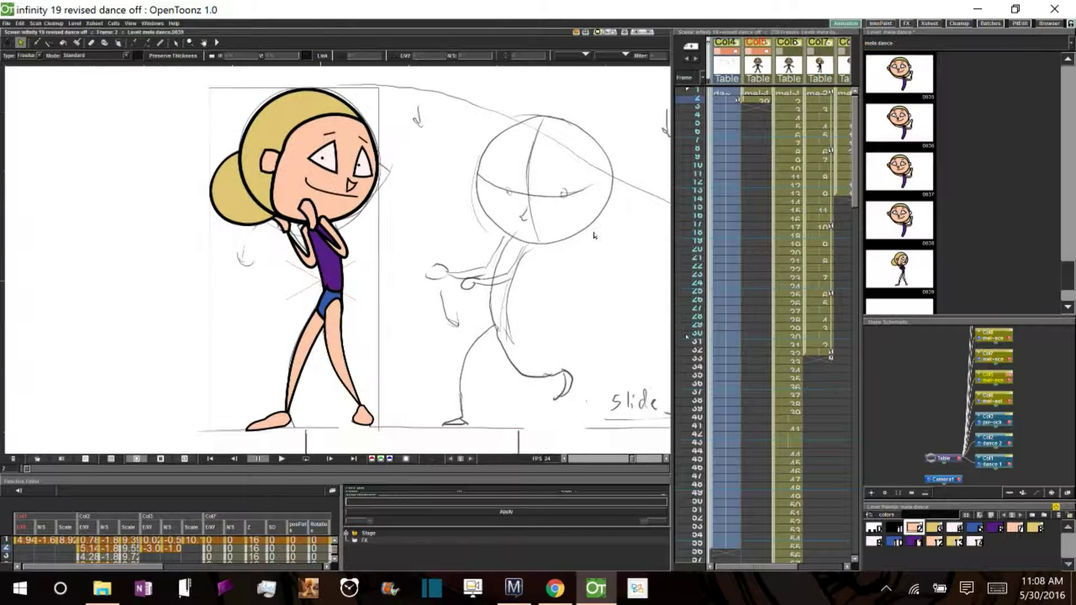
{"action": "left_click", "coordinate": [725, 106]}
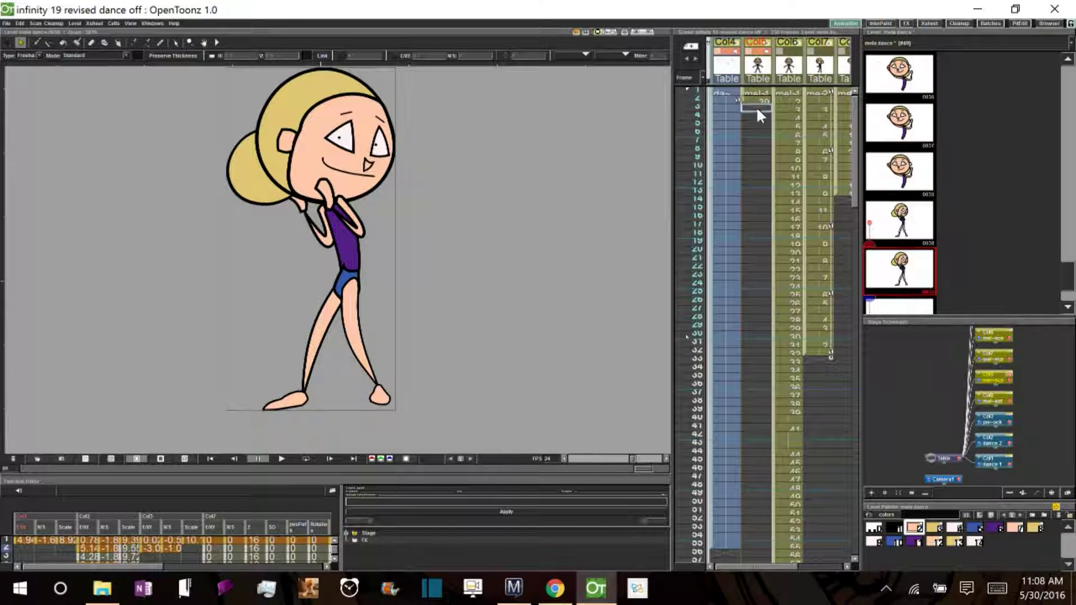
{"action": "key", "text": "a"}
{"action": "left_click", "coordinate": [338, 279]}
{"action": "key", "text": "s"}
{"action": "left_click", "coordinate": [338, 278]}
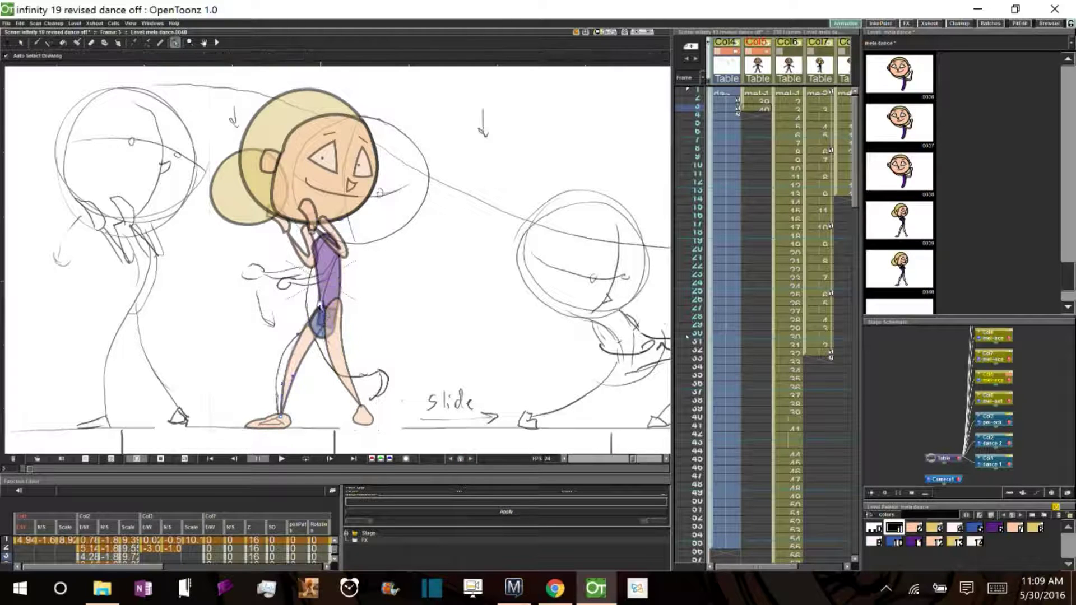
{"action": "key", "text": "c"}
{"action": "left_click", "coordinate": [319, 340]}
{"action": "mouse_move", "coordinate": [363, 414]}
{"action": "left_mouse_down"}
{"action": "mouse_move", "coordinate": [380, 372]}
{"action": "mouse_move", "coordinate": [384, 389]}
{"action": "left_mouse_up"}
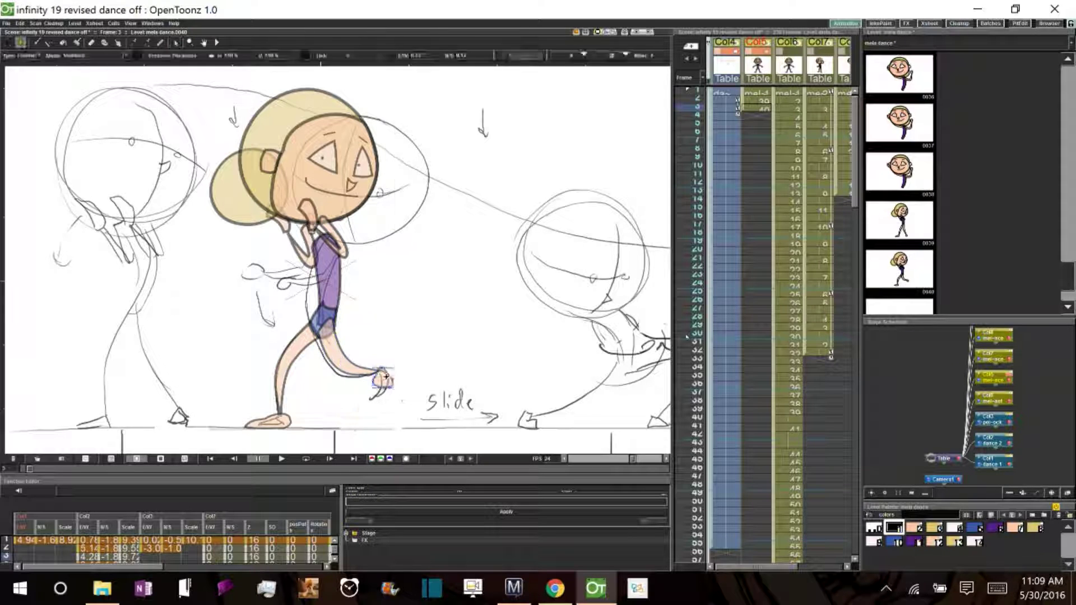
Compare with frame 2, then bend the arm outward and reshape it near the shoulder
{"action": "key", "text": "s"}
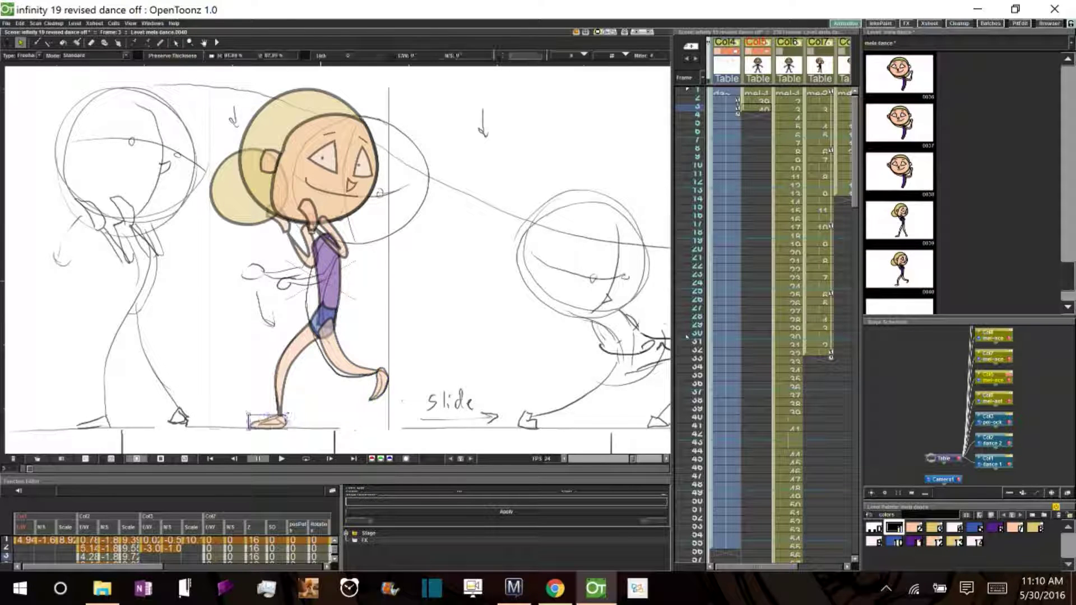
{"action": "key", "text": "comma"}
{"action": "key", "text": "comma"}
{"action": "key", "text": "period"}
{"action": "left_click", "coordinate": [326, 295]}
{"action": "key", "text": "period"}
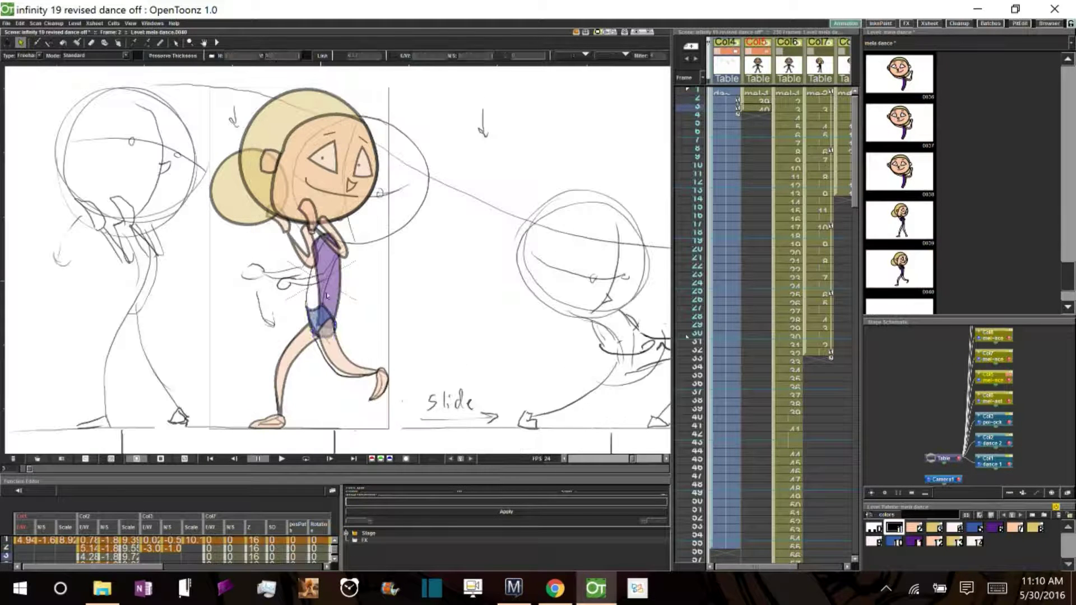
{"action": "key", "text": "c"}
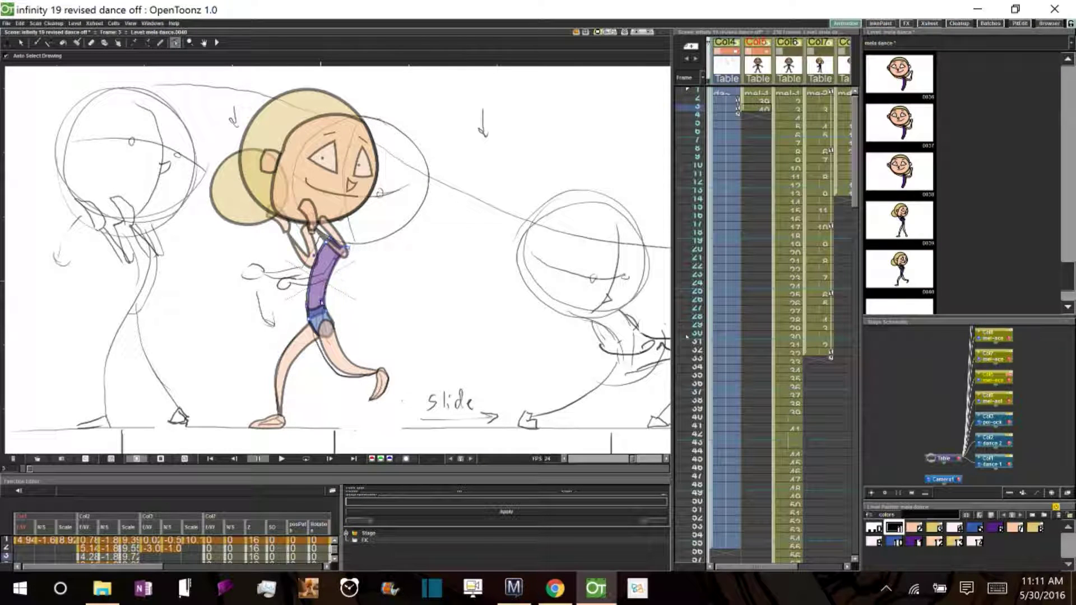
{"action": "left_click_drag", "start_coordinate": [347, 249], "coordinate": [365, 273]}
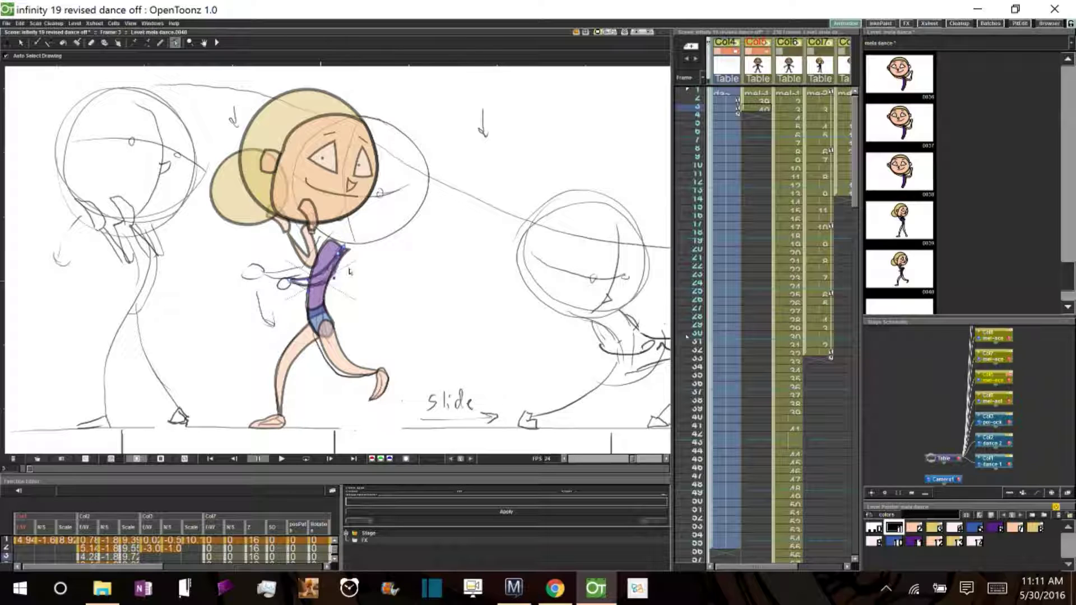
{"action": "scroll", "coordinate": [330, 247], "scroll_direction": "up", "scroll_amount": 3}
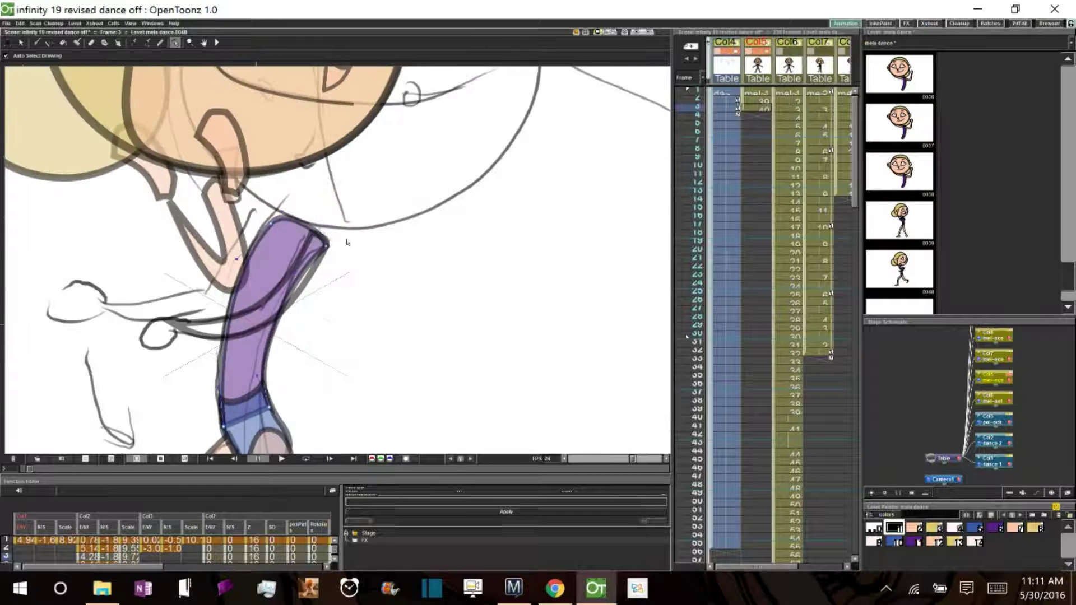
{"action": "scroll", "coordinate": [347, 242], "scroll_direction": "down", "scroll_amount": 3}
{"action": "left_click_drag", "start_coordinate": [305, 264], "coordinate": [223, 310]}
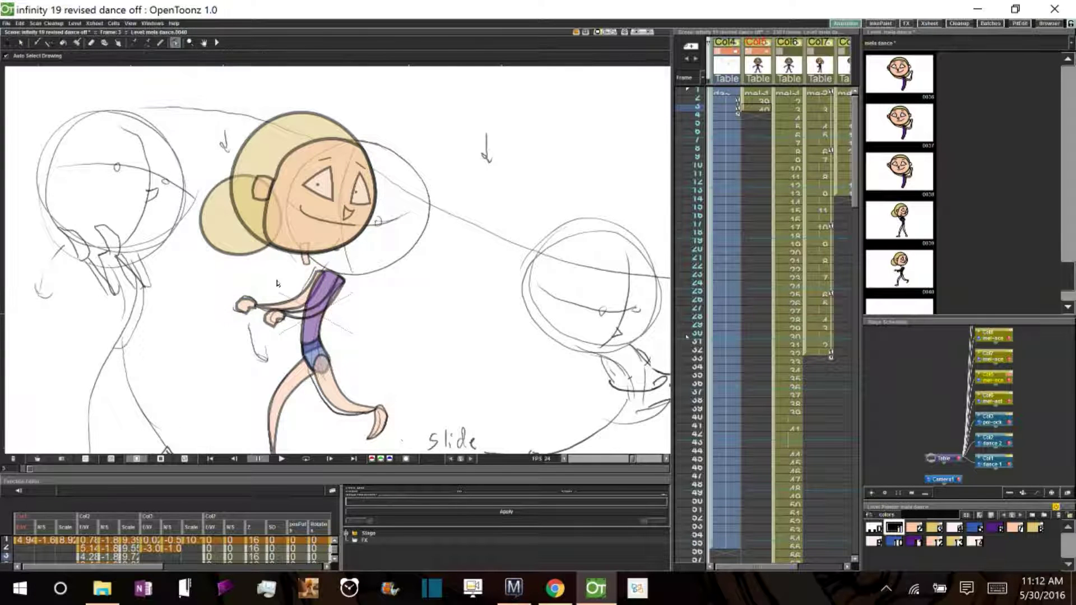
Move the head right and down, then check the nose and head outline
{"action": "key", "text": "s"}
{"action": "left_click", "coordinate": [277, 187]}
{"action": "left_click_drag", "start_coordinate": [277, 186], "coordinate": [322, 206]}
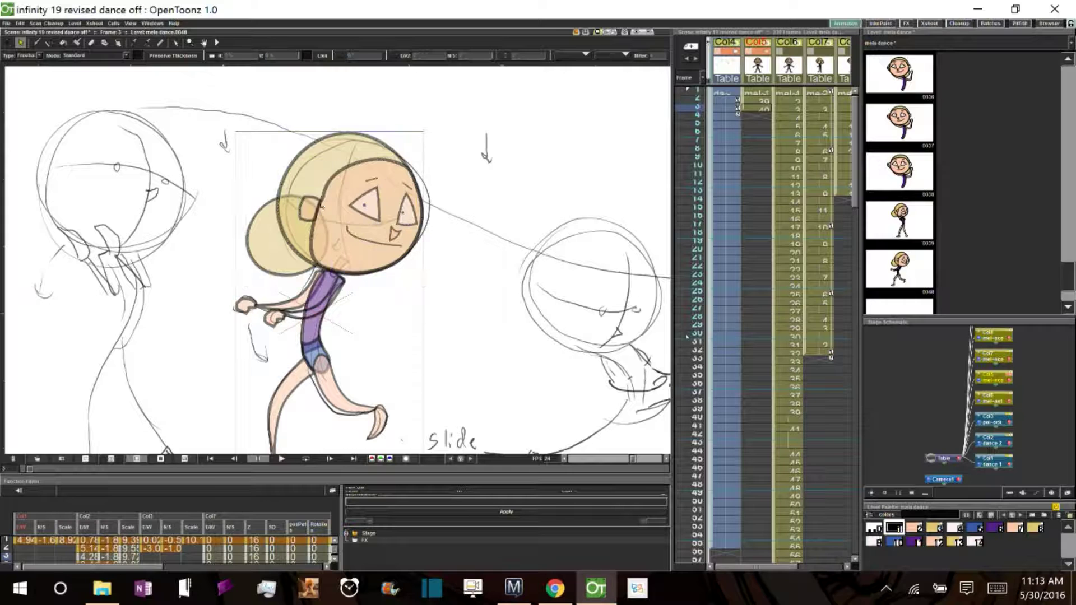
{"action": "left_click", "coordinate": [396, 233]}
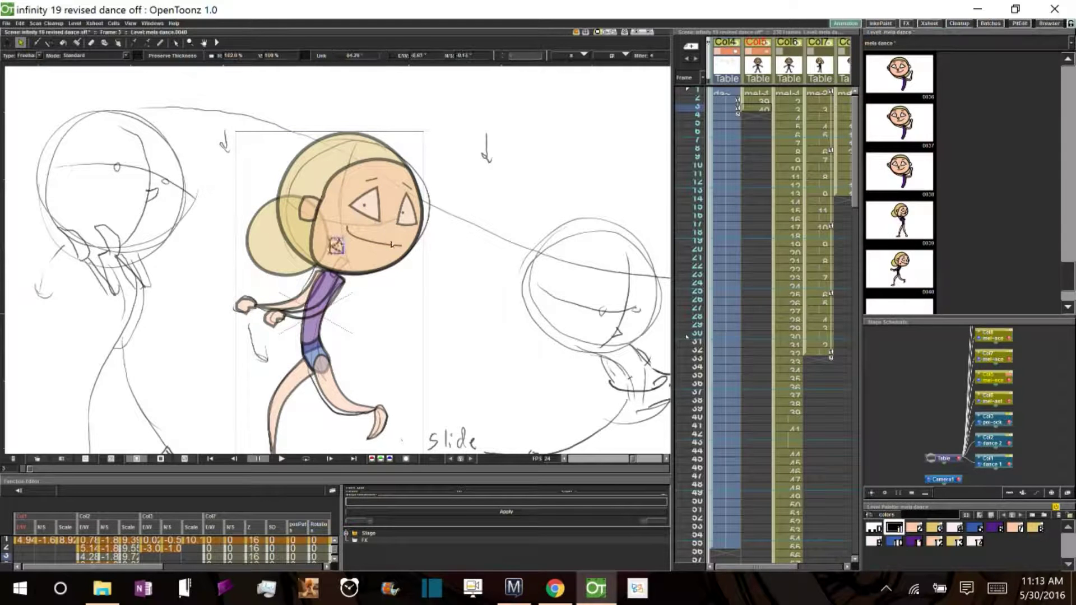
{"action": "key", "text": "c"}
{"action": "scroll", "coordinate": [370, 246], "scroll_direction": "up", "scroll_amount": 2}
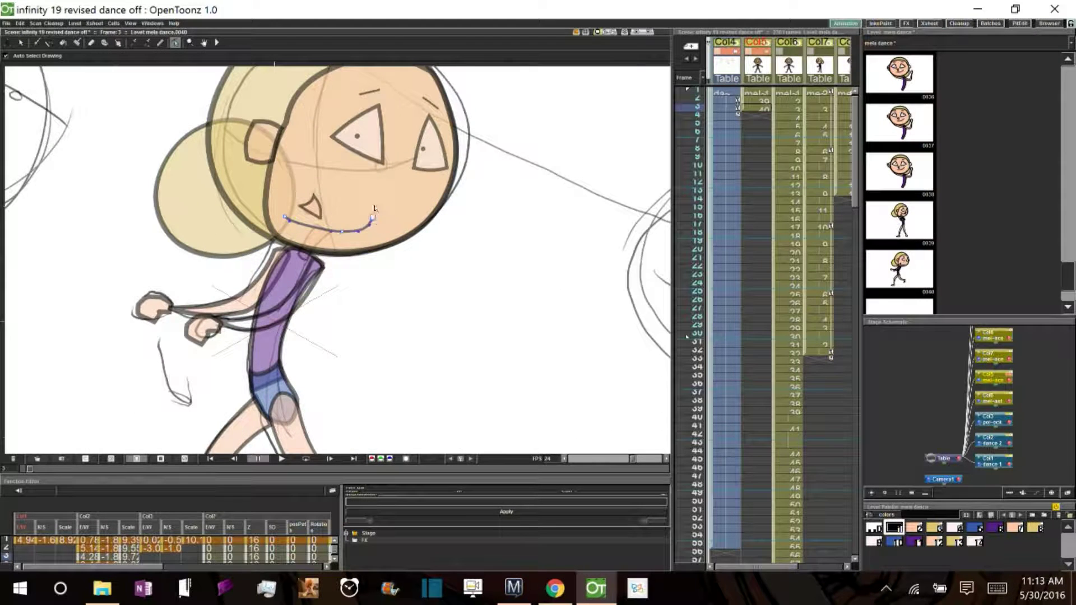
{"action": "scroll", "coordinate": [458, 235], "scroll_direction": "down", "scroll_amount": 2}
{"action": "left_click", "coordinate": [435, 185]}
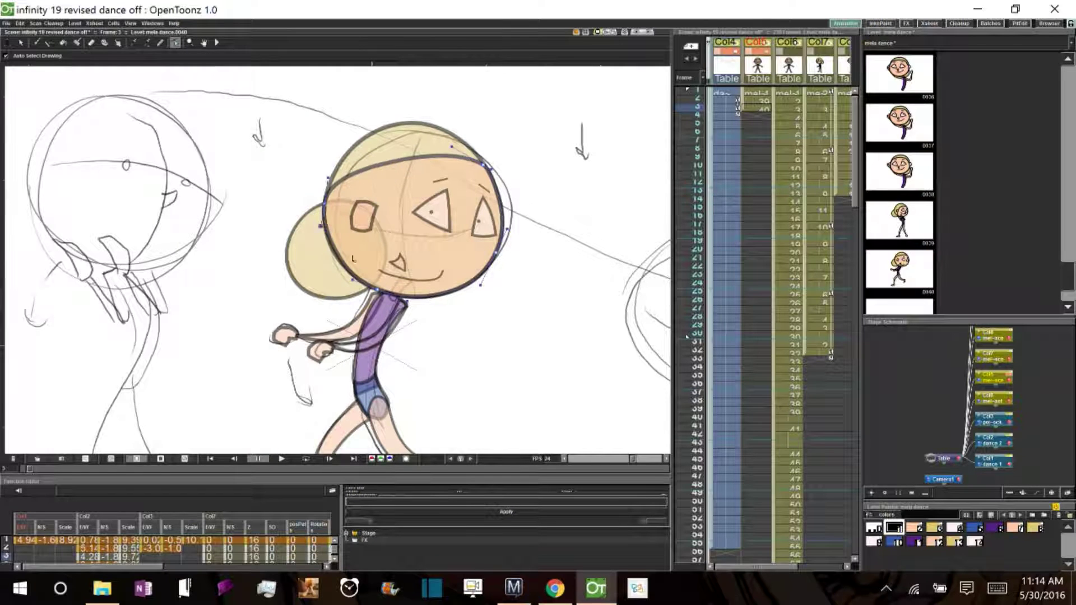
Rearrange the eyes: rounded eye left, triangle eye down-left, small triangle moved in
{"action": "key", "text": "s"}
{"action": "left_click", "coordinate": [373, 235]}
{"action": "left_click_drag", "start_coordinate": [371, 213], "coordinate": [347, 215]}
{"action": "left_click", "coordinate": [432, 216]}
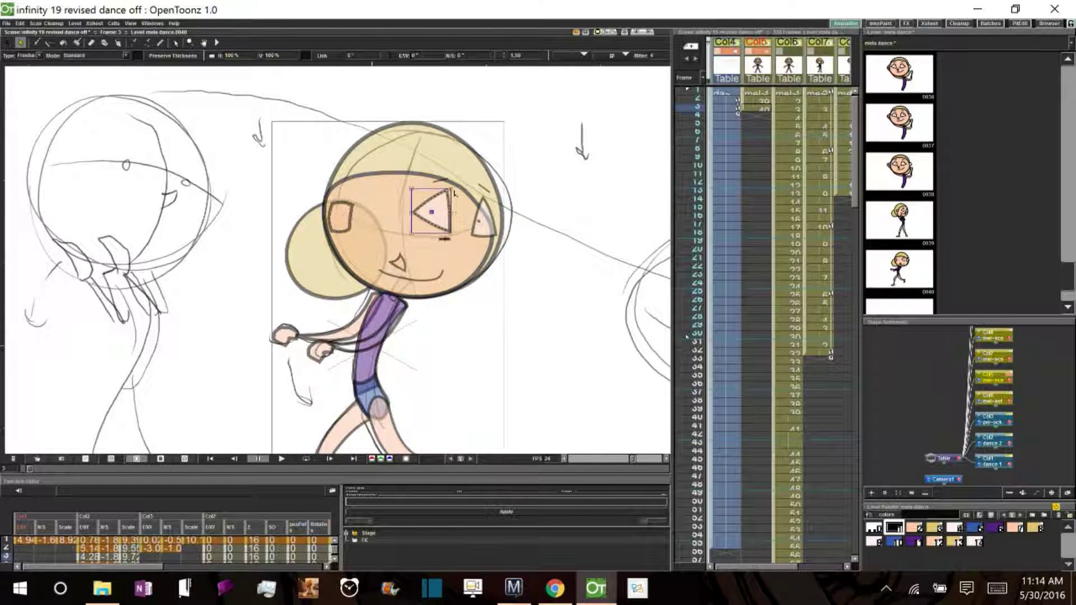
{"action": "left_click_drag", "start_coordinate": [433, 216], "coordinate": [384, 240]}
{"action": "left_click_drag", "start_coordinate": [481, 220], "coordinate": [440, 234]}
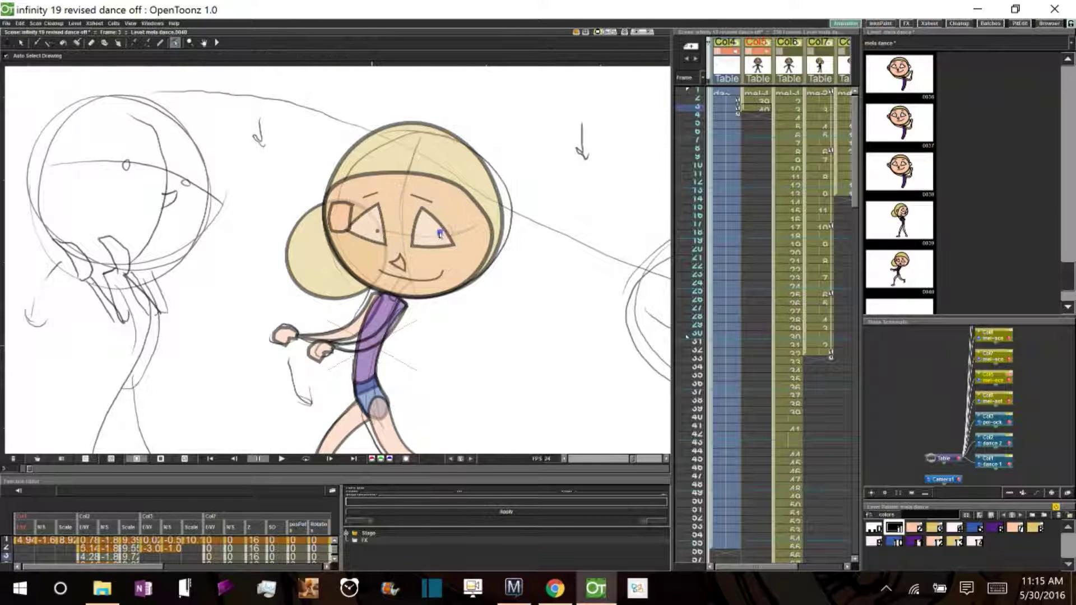
Move the hair bun to the right side of the head and clear the selection
{"action": "left_click", "coordinate": [356, 292]}
{"action": "mouse_move", "coordinate": [356, 291]}
{"action": "left_mouse_down"}
{"action": "mouse_move", "coordinate": [485, 287]}
{"action": "mouse_move", "coordinate": [449, 279]}
{"action": "left_mouse_up"}
{"action": "key", "text": "c"}
{"action": "scroll", "coordinate": [392, 257], "scroll_direction": "down", "scroll_amount": 2}
{"action": "scroll", "coordinate": [393, 258], "scroll_direction": "up", "scroll_amount": 3}
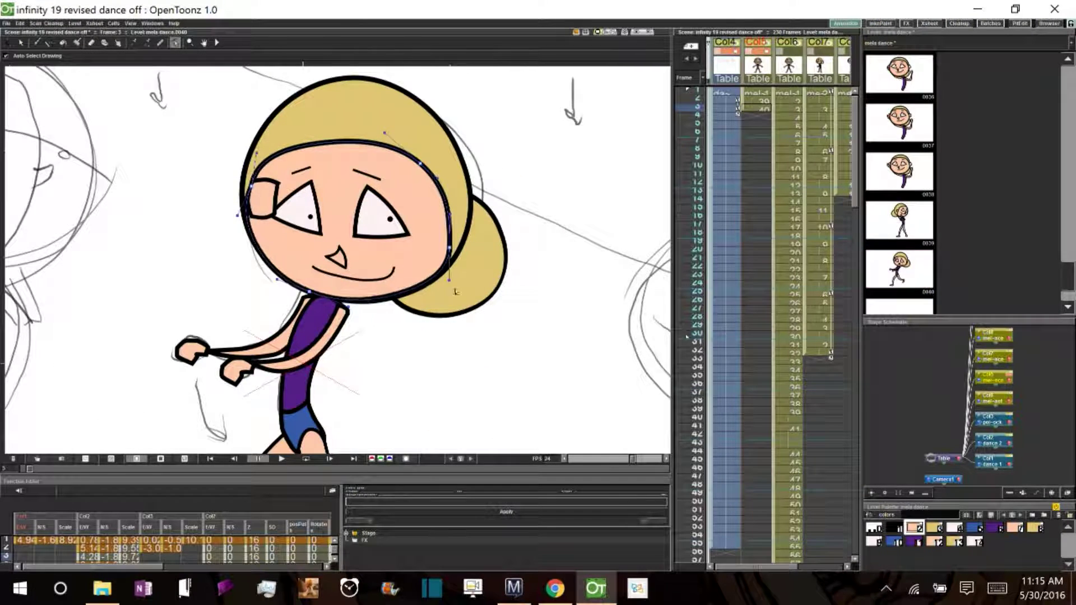
{"action": "left_click", "coordinate": [533, 180]}
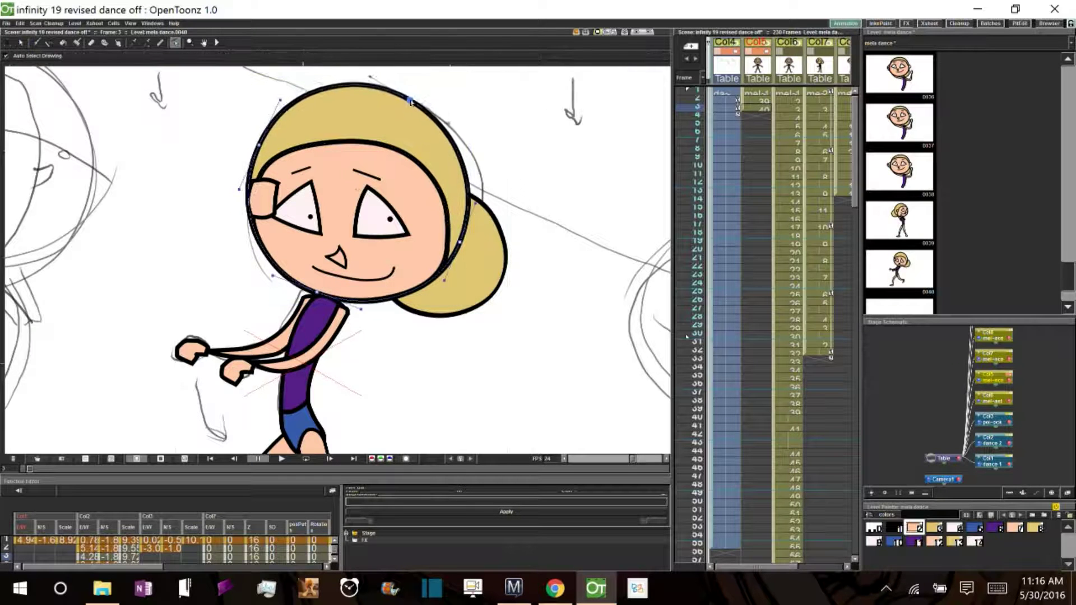
Go to frame 4 of the dance 3 column with the rough sketches shown behind
{"action": "scroll", "coordinate": [336, 258], "scroll_direction": "down", "scroll_amount": 3}
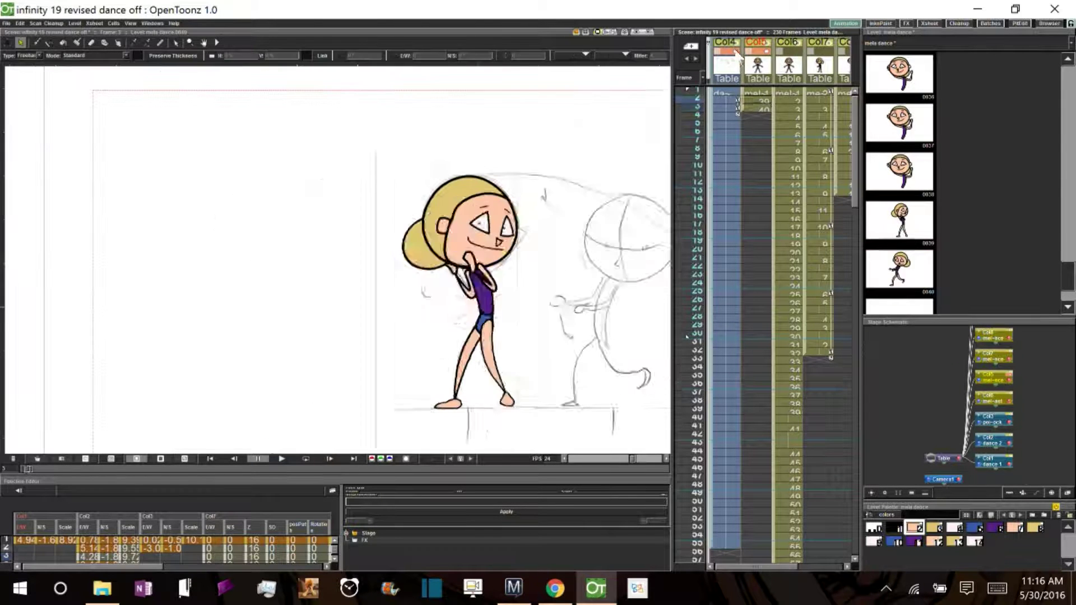
{"action": "left_click", "coordinate": [726, 106]}
{"action": "key", "text": "Down"}
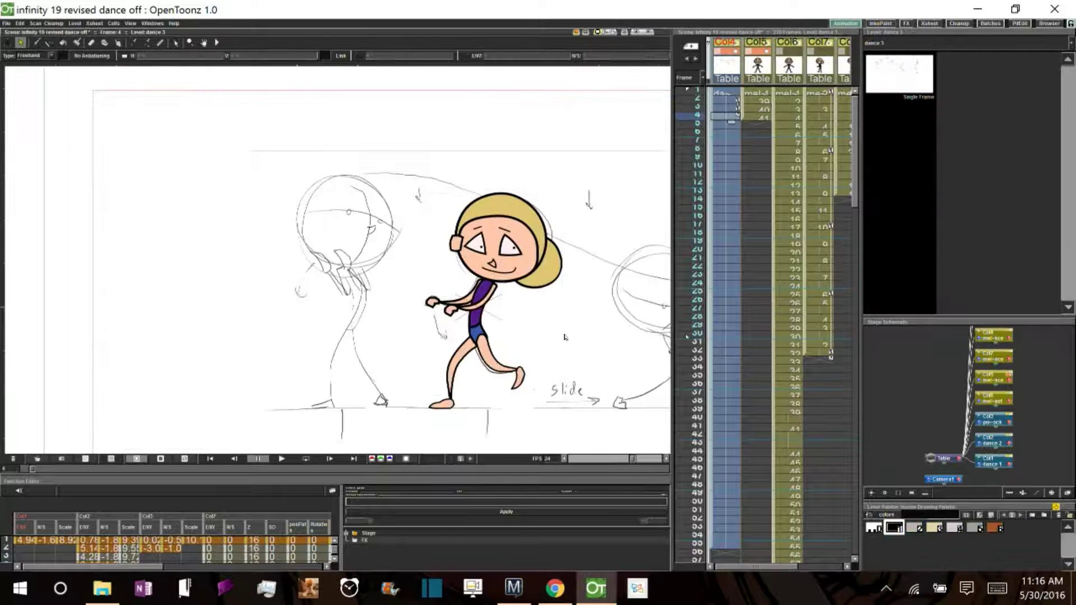
{"action": "key", "text": "a"}
{"action": "scroll", "coordinate": [450, 329], "scroll_direction": "up", "scroll_amount": 4}
{"action": "scroll", "coordinate": [533, 284], "scroll_direction": "down", "scroll_amount": 1}
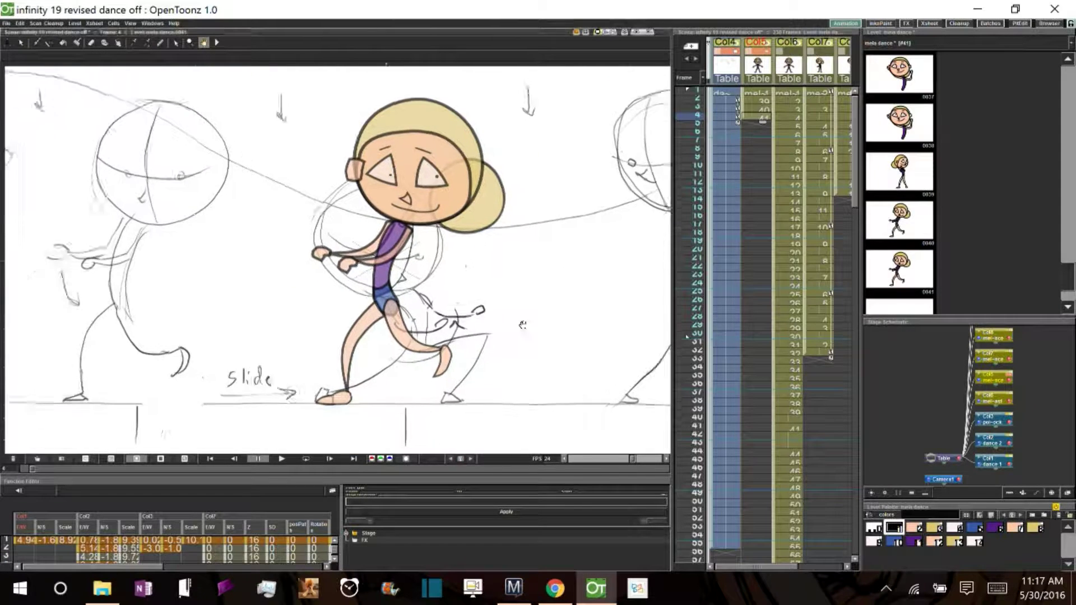
{"action": "key", "text": "s"}
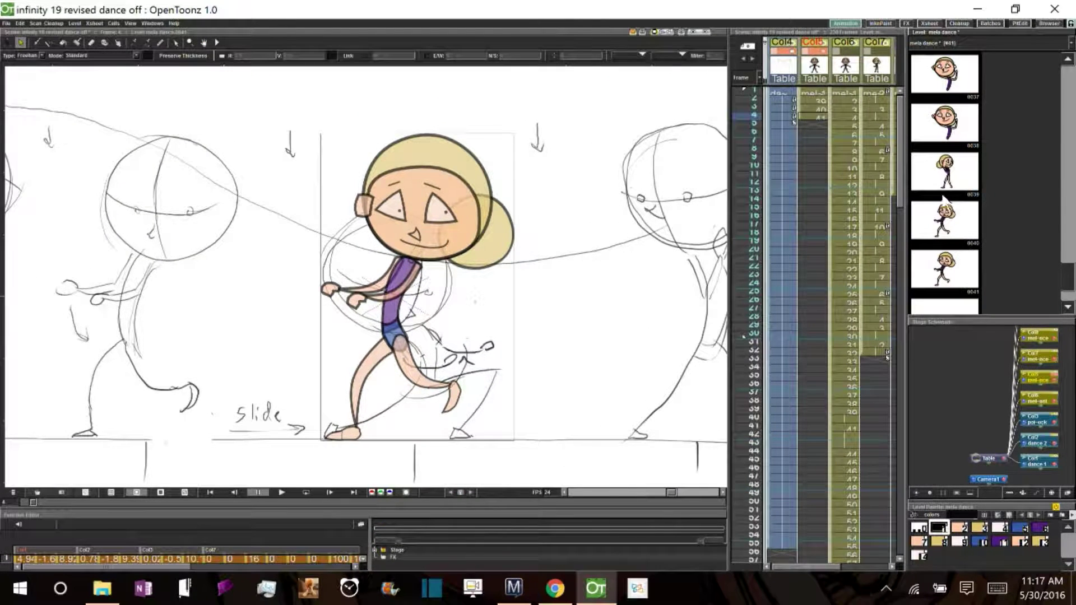
{"action": "left_click", "coordinate": [751, 114]}
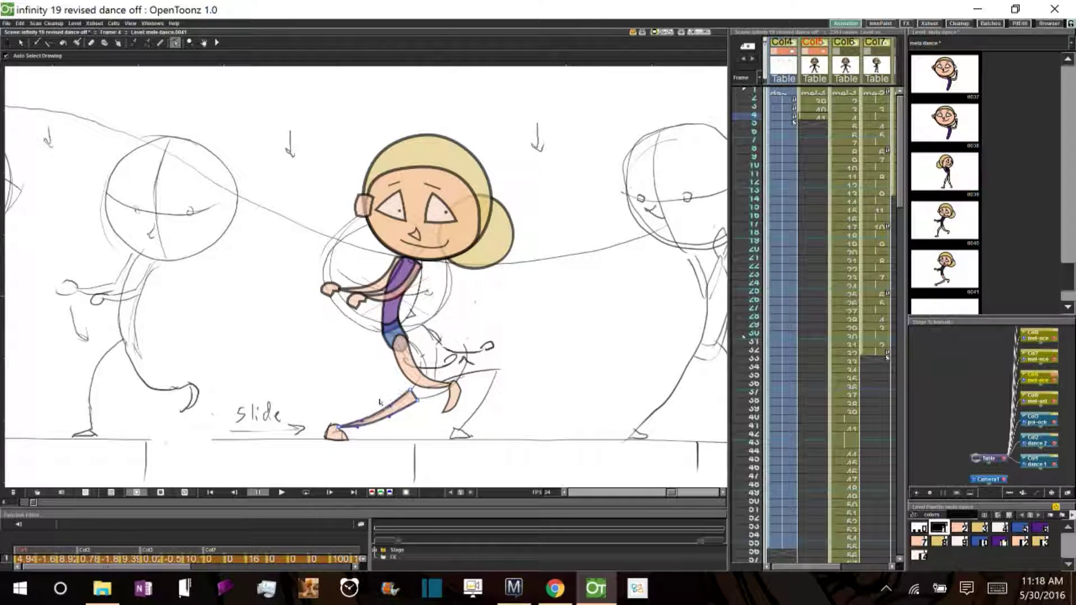
Move the torso, pelvis and both arms down into the lap
{"action": "left_click", "coordinate": [457, 364]}
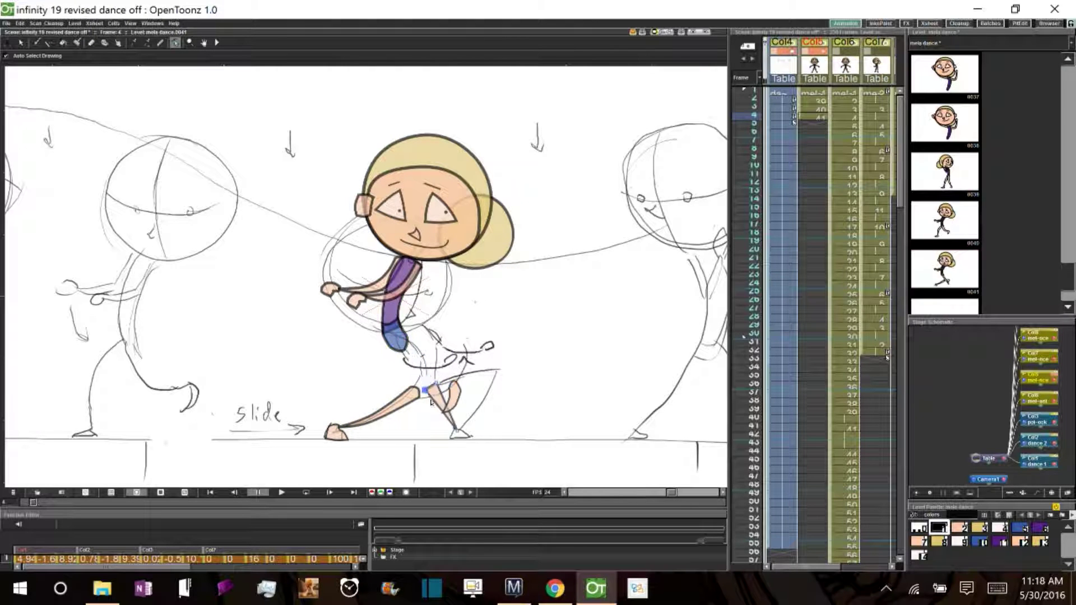
{"action": "left_click_drag", "start_coordinate": [395, 330], "coordinate": [422, 394]}
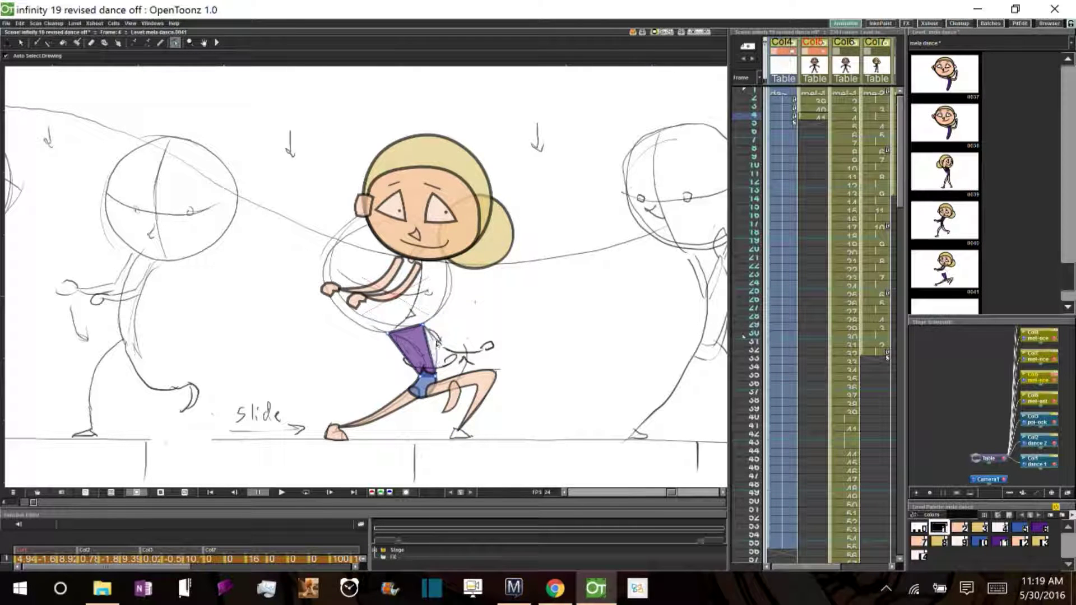
{"action": "left_click_drag", "start_coordinate": [407, 287], "coordinate": [431, 330]}
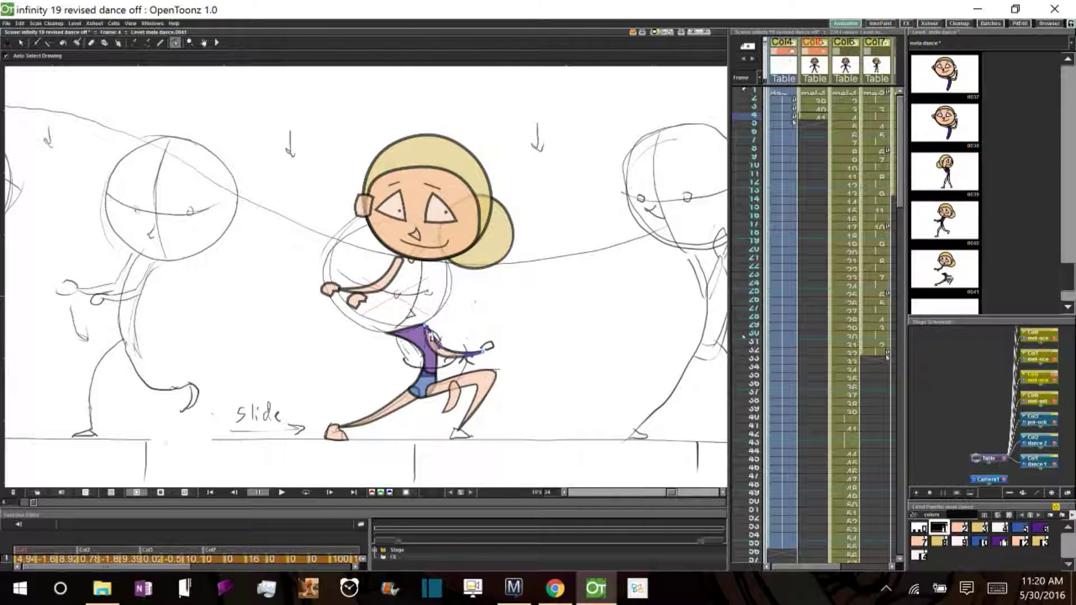
{"action": "mouse_move", "coordinate": [391, 273]}
{"action": "left_mouse_down"}
{"action": "mouse_move", "coordinate": [392, 350]}
{"action": "mouse_move", "coordinate": [479, 345]}
{"action": "left_mouse_up"}
Move the head down-left onto the body and shift the face features right and down
{"action": "key", "text": "s"}
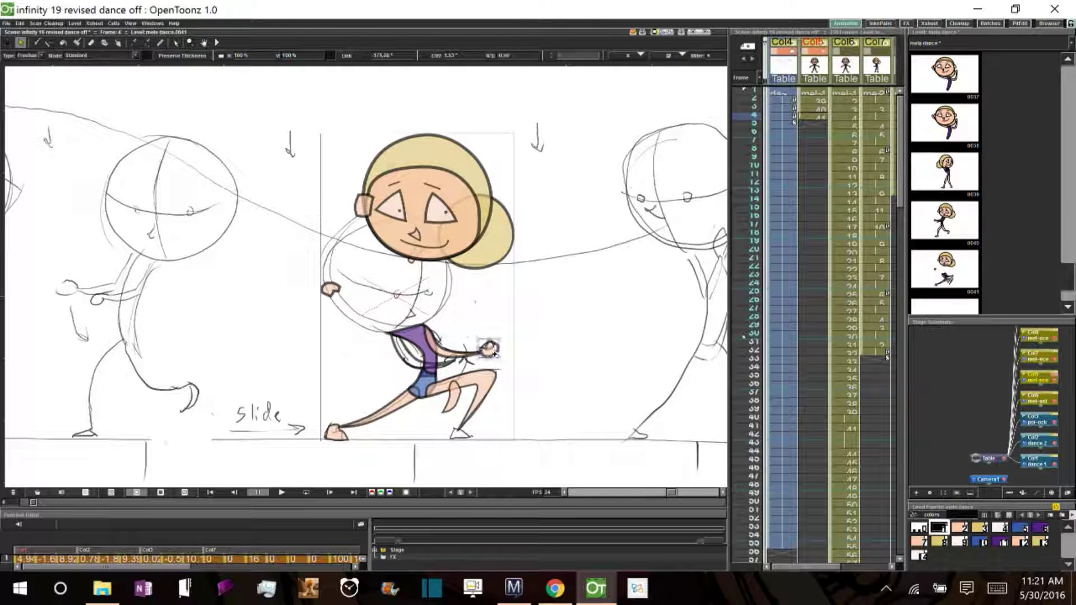
{"action": "left_click_drag", "start_coordinate": [466, 211], "coordinate": [429, 281]}
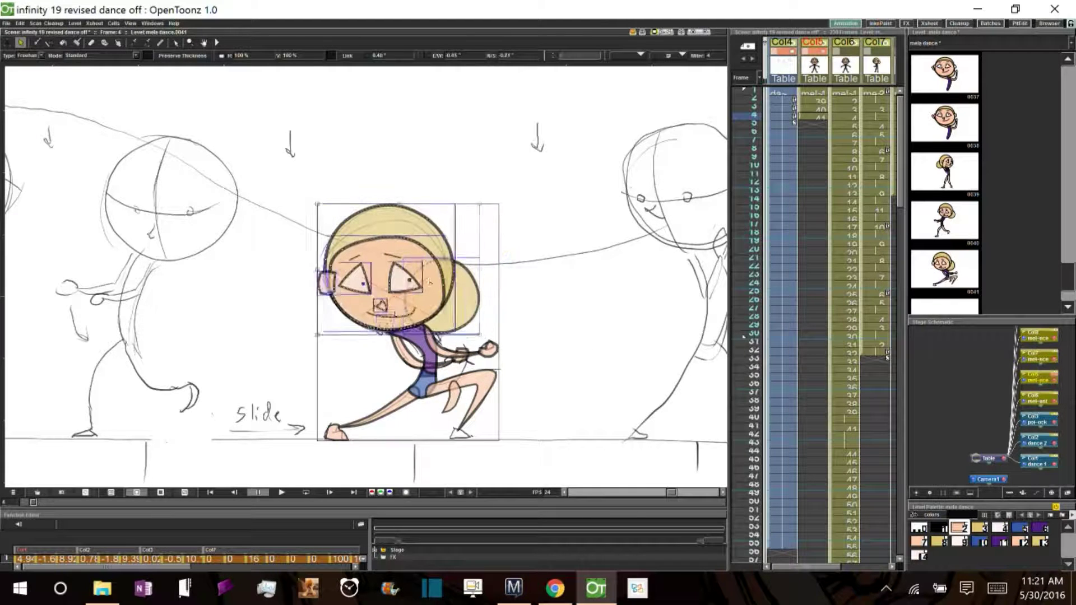
{"action": "key", "text": "c"}
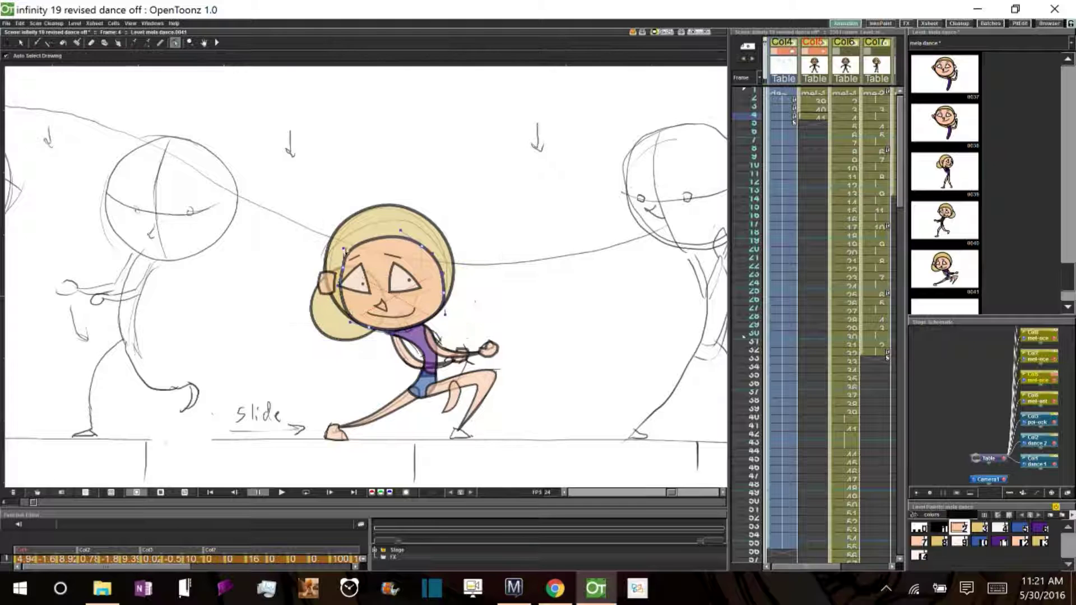
{"action": "key", "text": "s"}
{"action": "left_click_drag", "start_coordinate": [395, 277], "coordinate": [417, 302]}
Move the right eye and the eyebrows down and to the right
{"action": "scroll", "coordinate": [446, 319], "scroll_direction": "up", "scroll_amount": 2}
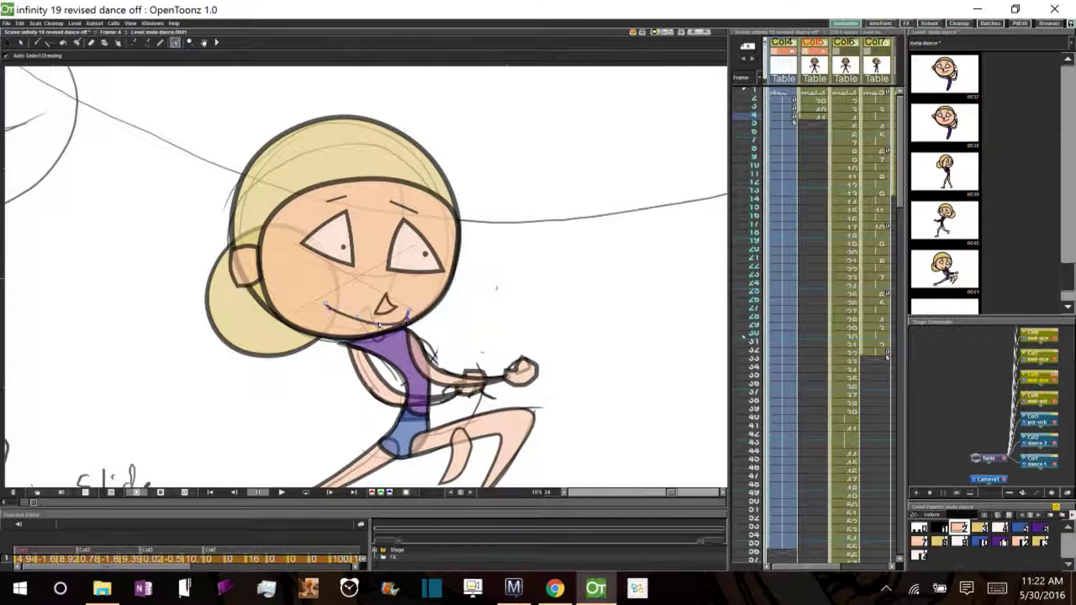
{"action": "left_click", "coordinate": [411, 241]}
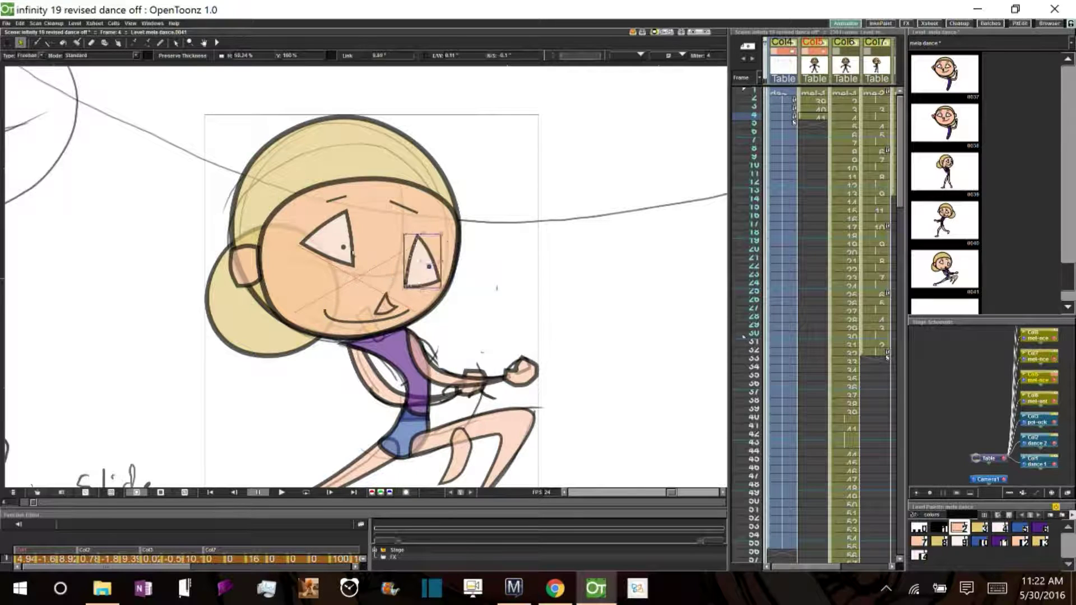
{"action": "left_click_drag", "start_coordinate": [348, 238], "coordinate": [366, 262]}
{"action": "key", "text": "c"}
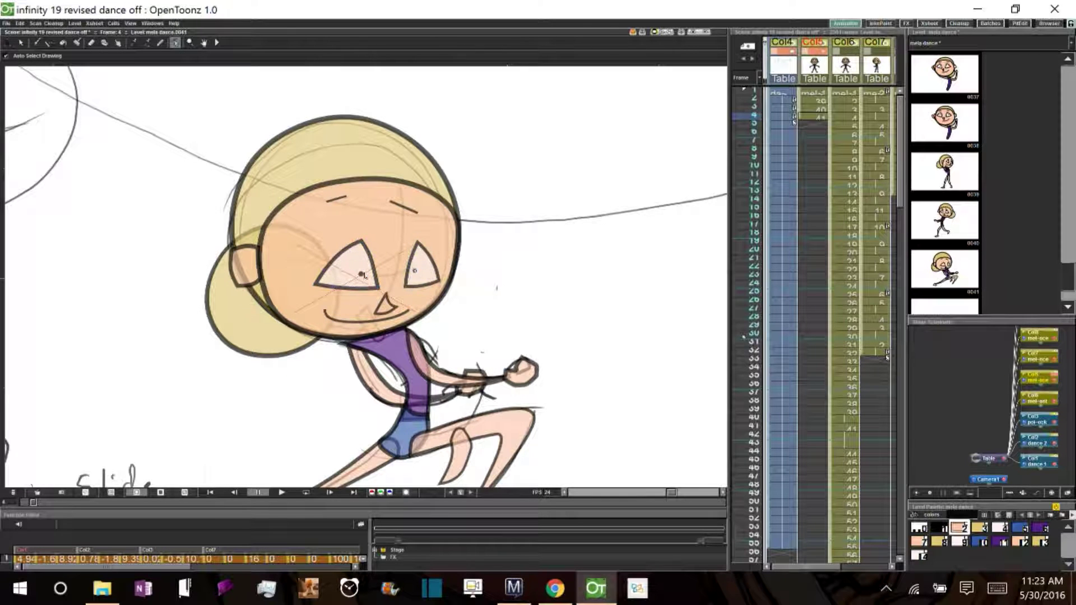
{"action": "key", "text": "s"}
{"action": "left_click_drag", "start_coordinate": [335, 199], "coordinate": [353, 221]}
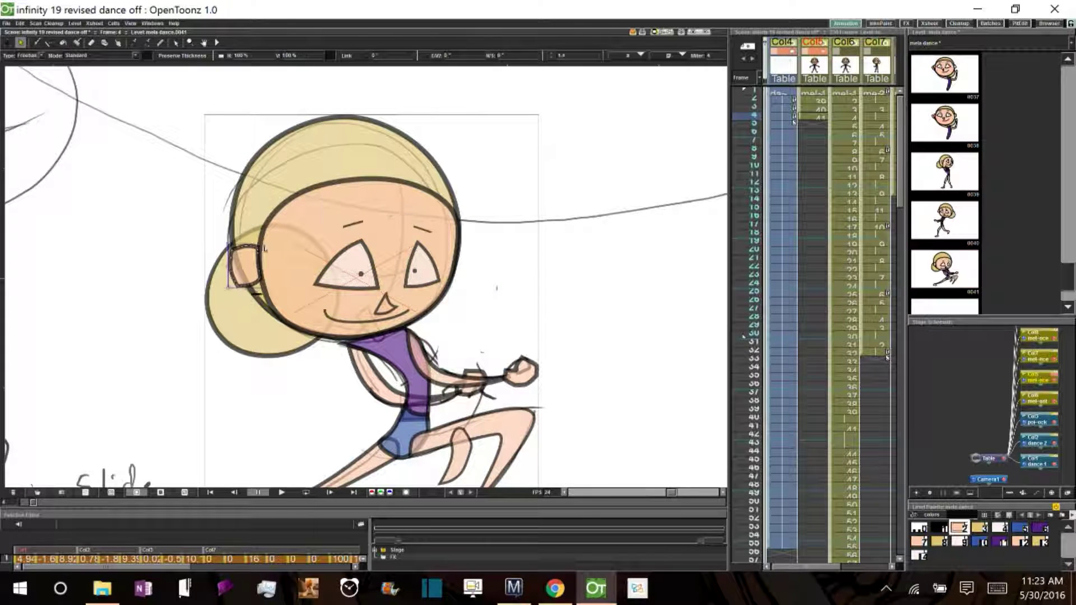
{"action": "key", "text": "c"}
{"action": "scroll", "coordinate": [573, 263], "scroll_direction": "down", "scroll_amount": 3}
{"action": "left_click", "coordinate": [486, 350]}
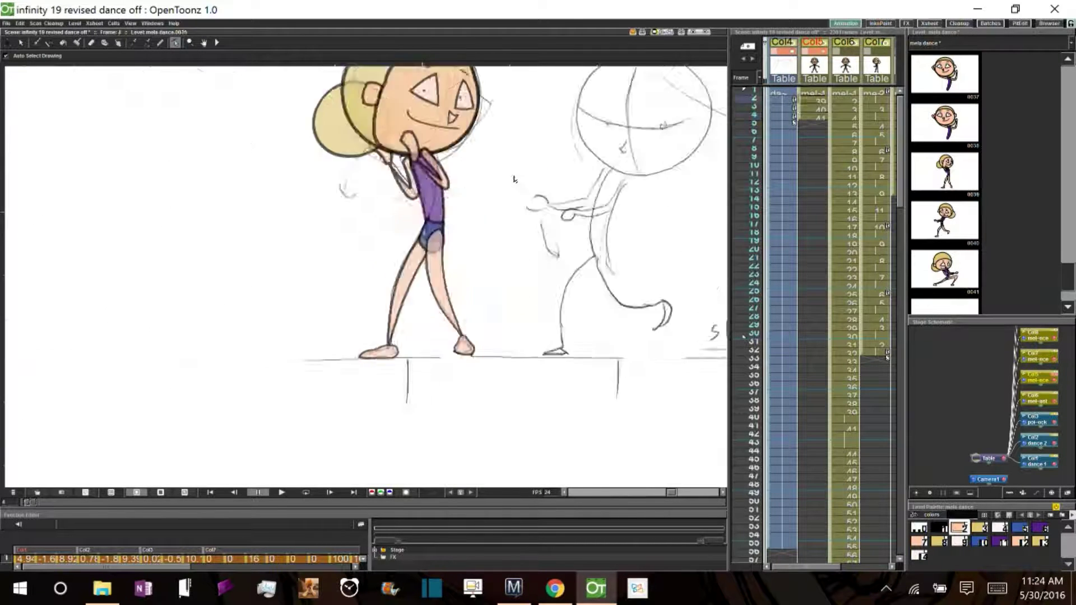
Place a new drawing 42 at frame 5 and bring the character into view
{"action": "left_click", "coordinate": [944, 269]}
{"action": "left_click", "coordinate": [786, 122]}
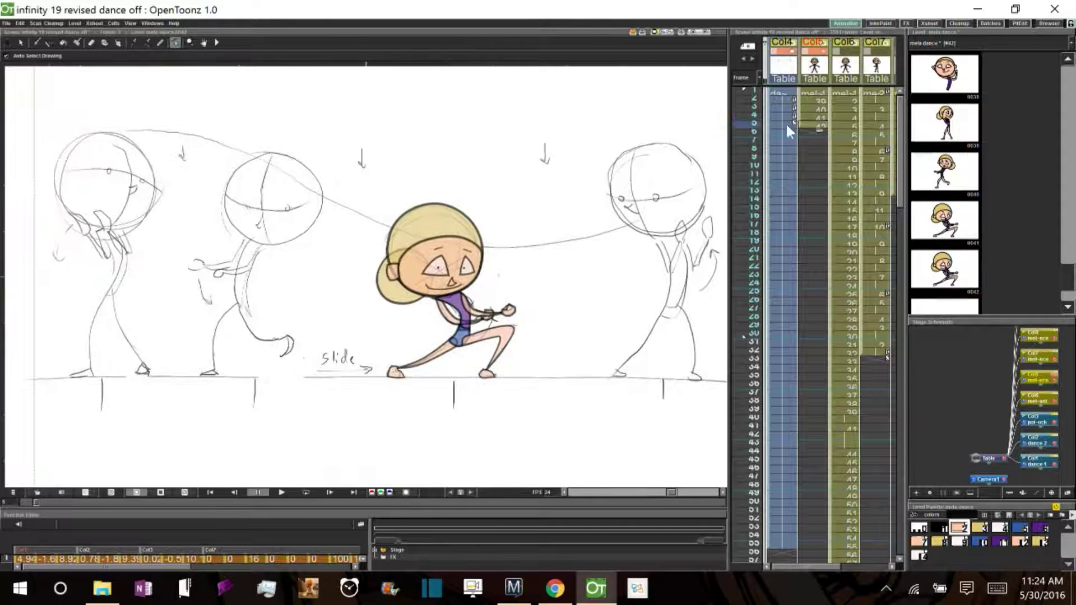
{"action": "left_click", "coordinate": [812, 123]}
{"action": "left_click_drag", "start_coordinate": [555, 242], "coordinate": [511, 274]}
Raise the arm stroke up beside the head
{"action": "key", "text": "s"}
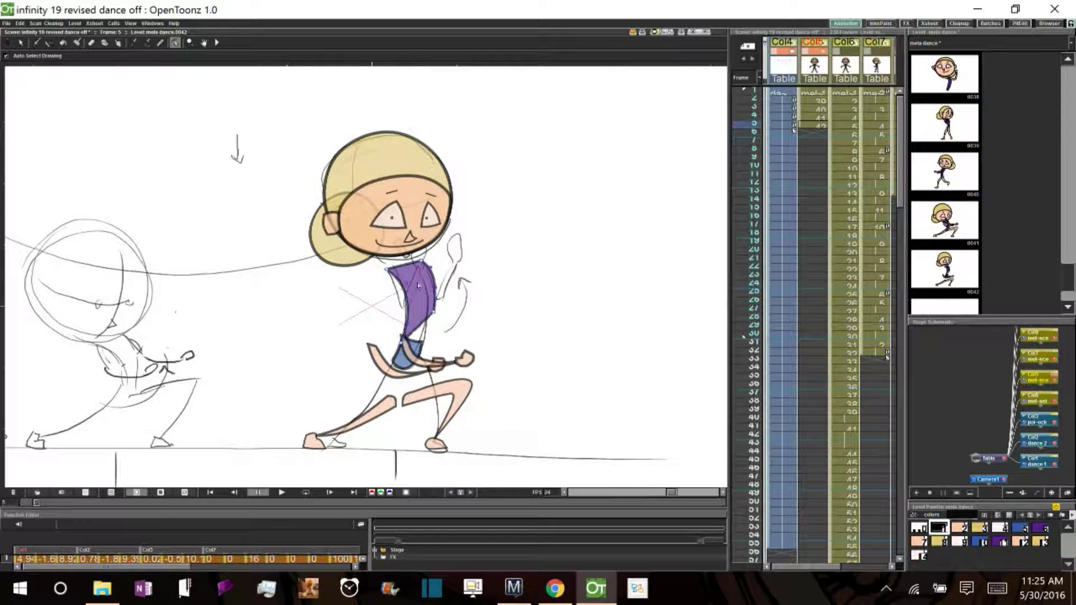
{"action": "key", "text": "s"}
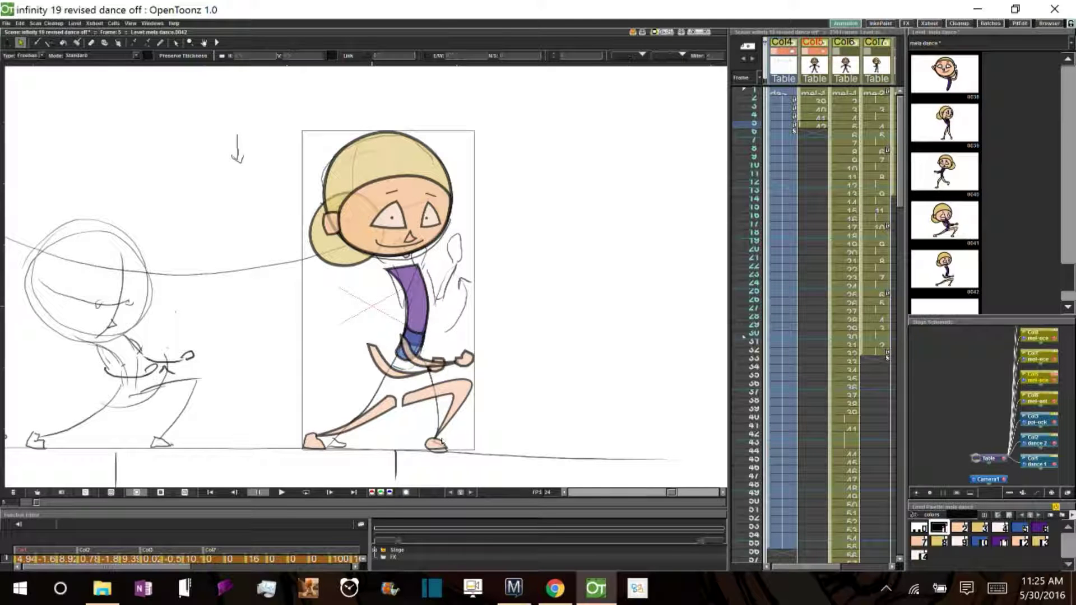
{"action": "key", "text": "c"}
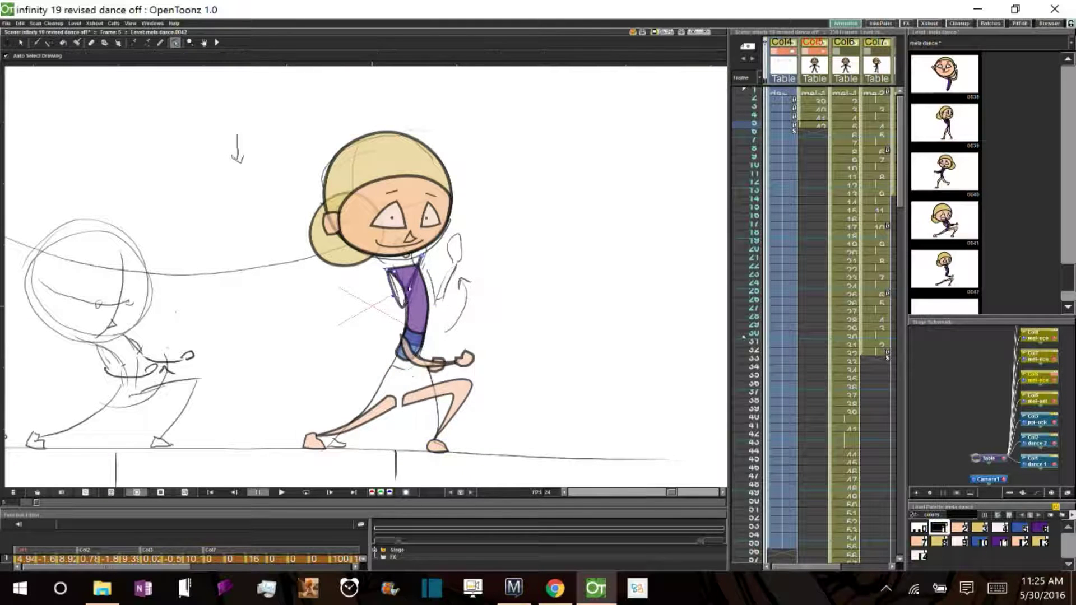
{"action": "left_click_drag", "start_coordinate": [451, 363], "coordinate": [475, 293]}
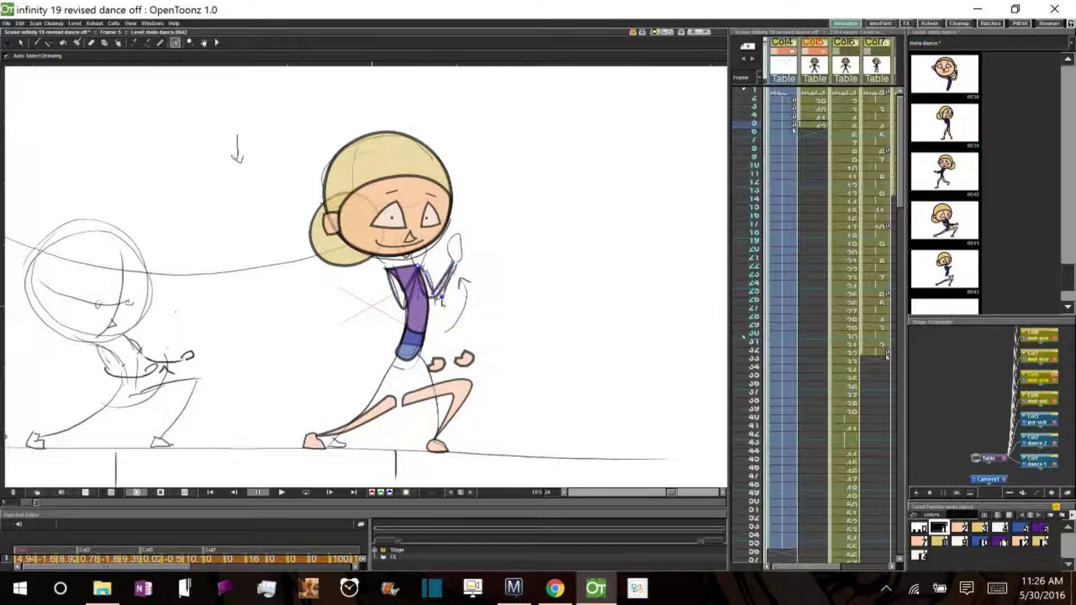
Straighten the bent leg from hip to foot by reshaping the thigh stroke
{"action": "key", "text": "s"}
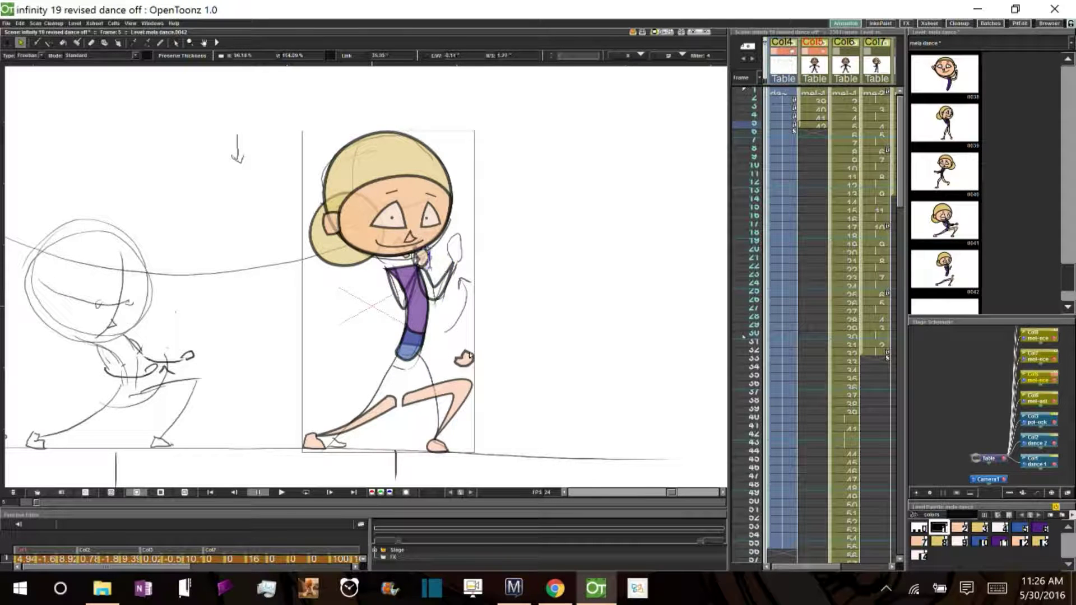
{"action": "key", "text": "c"}
{"action": "scroll", "coordinate": [403, 260], "scroll_direction": "up", "scroll_amount": 3}
{"action": "left_click", "coordinate": [336, 299]}
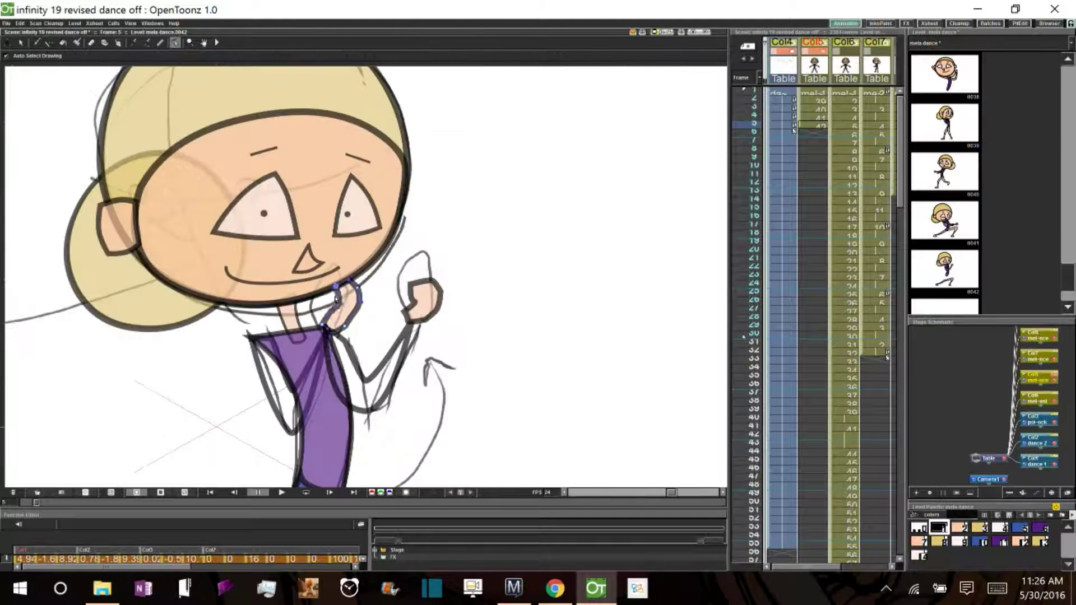
{"action": "scroll", "coordinate": [437, 270], "scroll_direction": "down", "scroll_amount": 3}
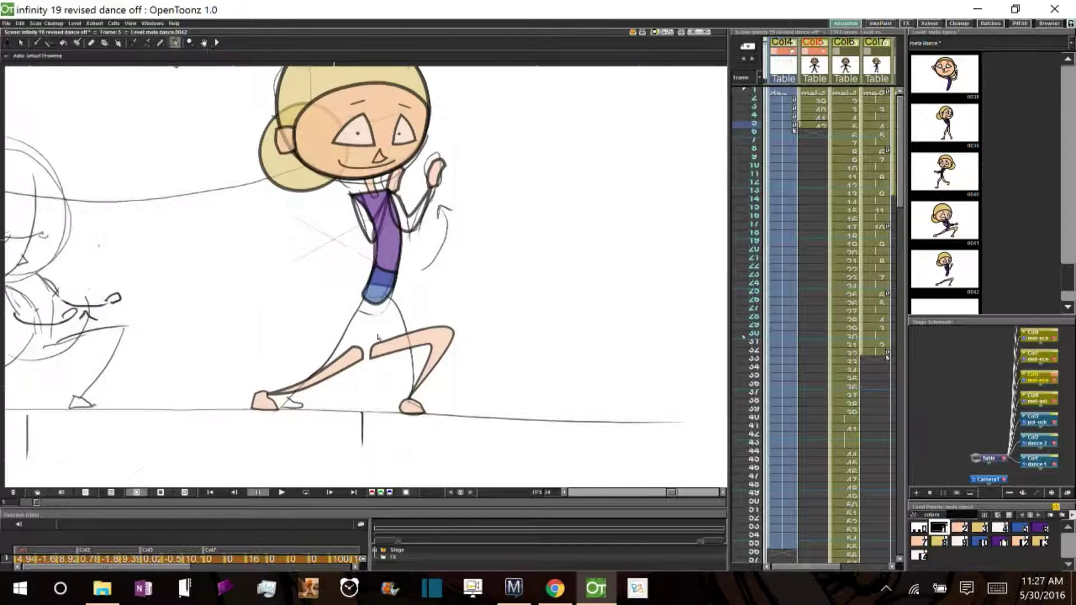
{"action": "left_click", "coordinate": [289, 399]}
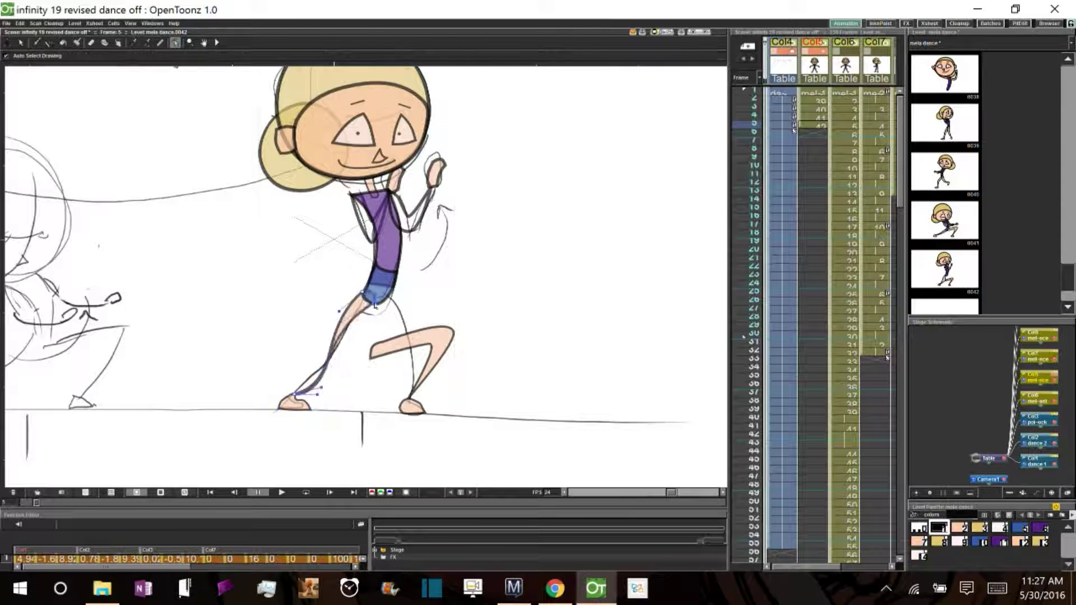
{"action": "left_click", "coordinate": [375, 304]}
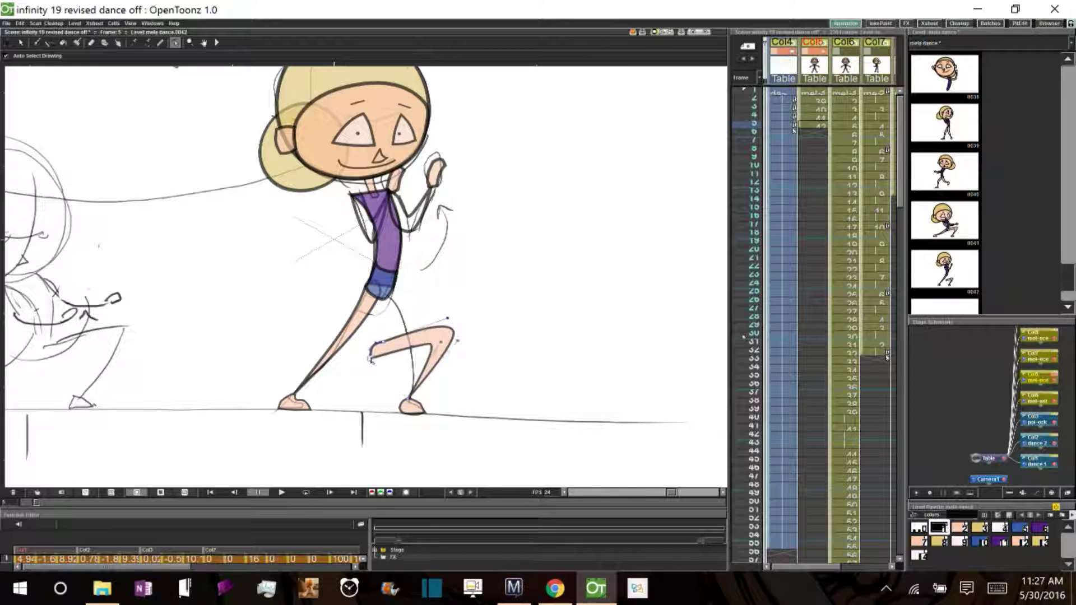
{"action": "left_click_drag", "start_coordinate": [372, 360], "coordinate": [394, 289]}
Move the eyes and nose left and up, undoing a squashed face shape
{"action": "key", "text": "s"}
{"action": "scroll", "coordinate": [492, 282], "scroll_direction": "up", "scroll_amount": 2}
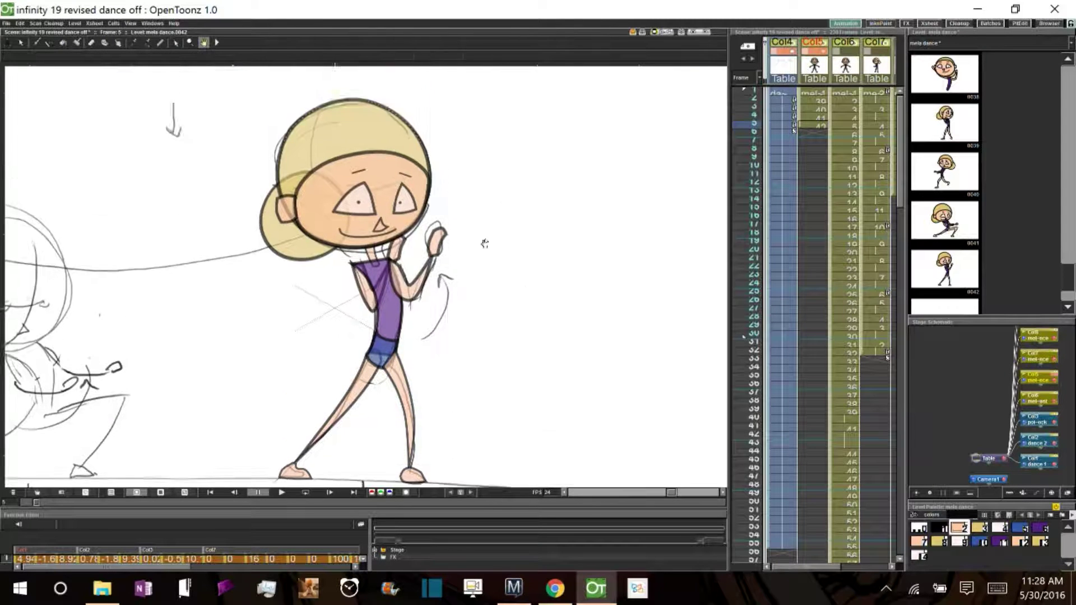
{"action": "left_click", "coordinate": [307, 230]}
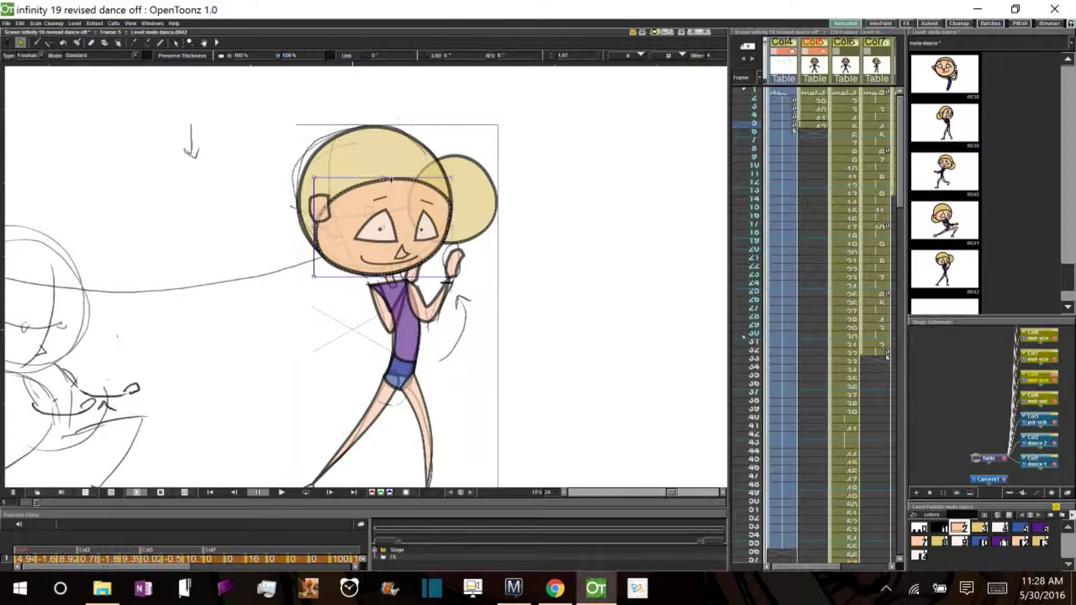
{"action": "key", "text": "ctrl+z"}
{"action": "key", "text": "c"}
{"action": "key", "text": "s"}
{"action": "left_click_drag", "start_coordinate": [383, 214], "coordinate": [337, 201]}
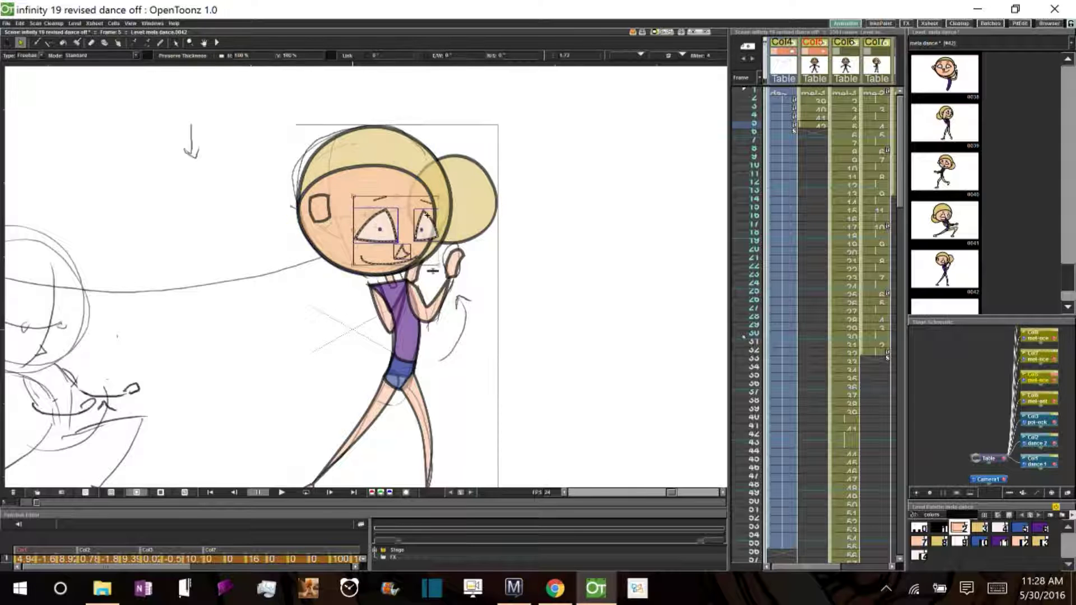
Reshape the right eye, nose and mouth strokes
{"action": "left_click", "coordinate": [375, 227]}
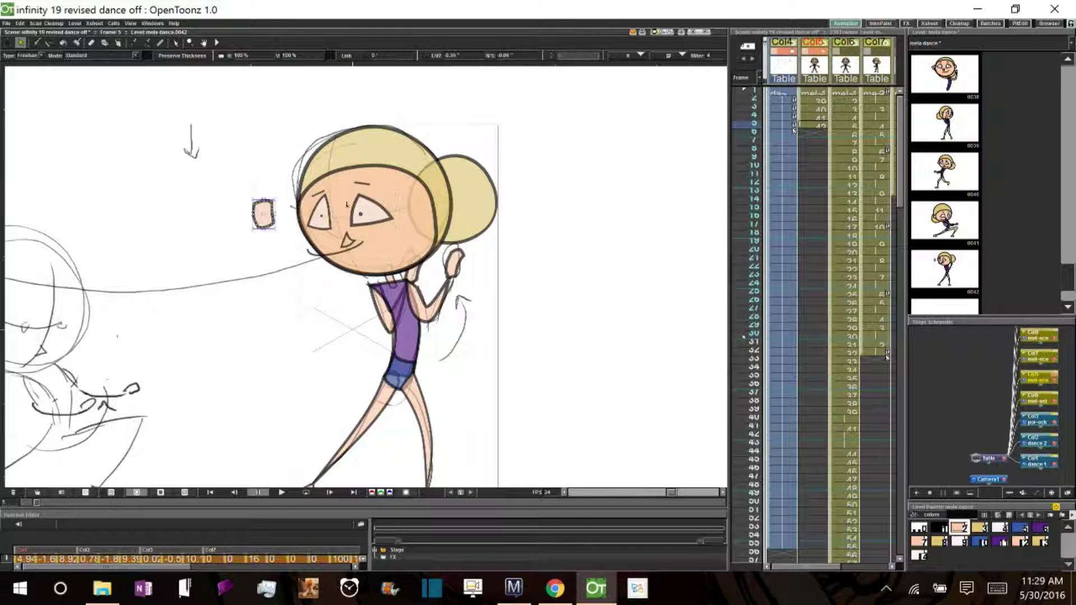
{"action": "key", "text": "c"}
{"action": "left_click_drag", "start_coordinate": [346, 240], "coordinate": [374, 244]}
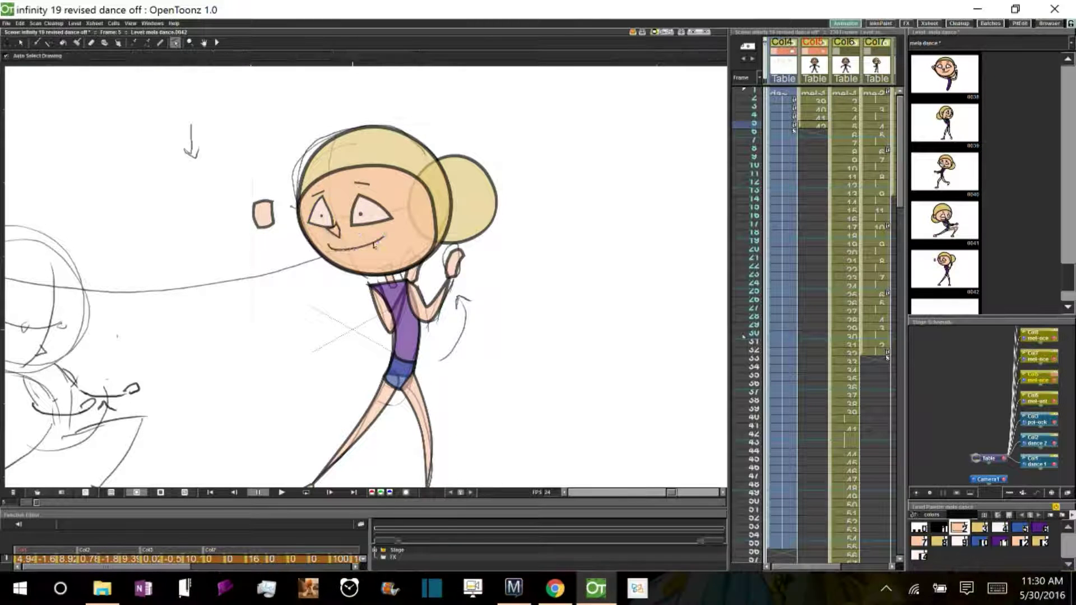
{"action": "key", "text": "s"}
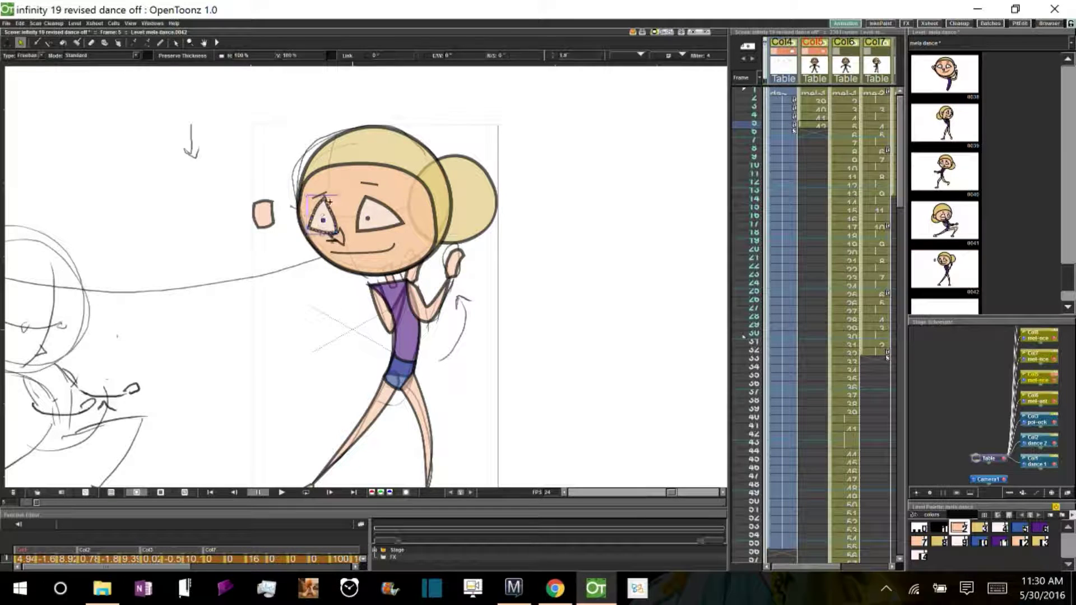
{"action": "key", "text": "c"}
{"action": "key", "text": "s"}
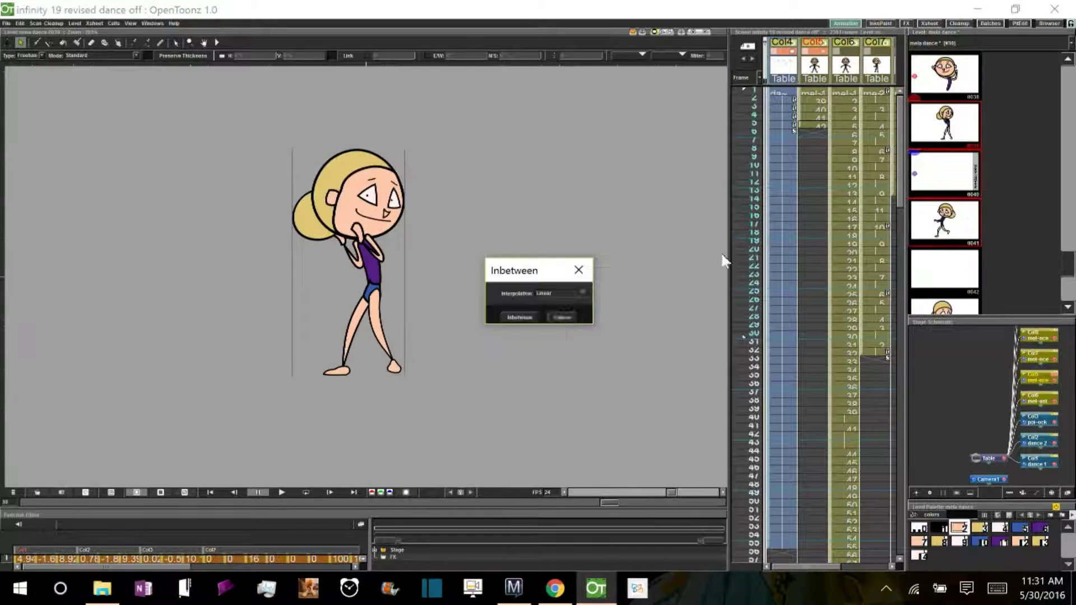
Generate the inbetween drawings and step through them to check the poses
{"action": "left_click", "coordinate": [527, 315]}
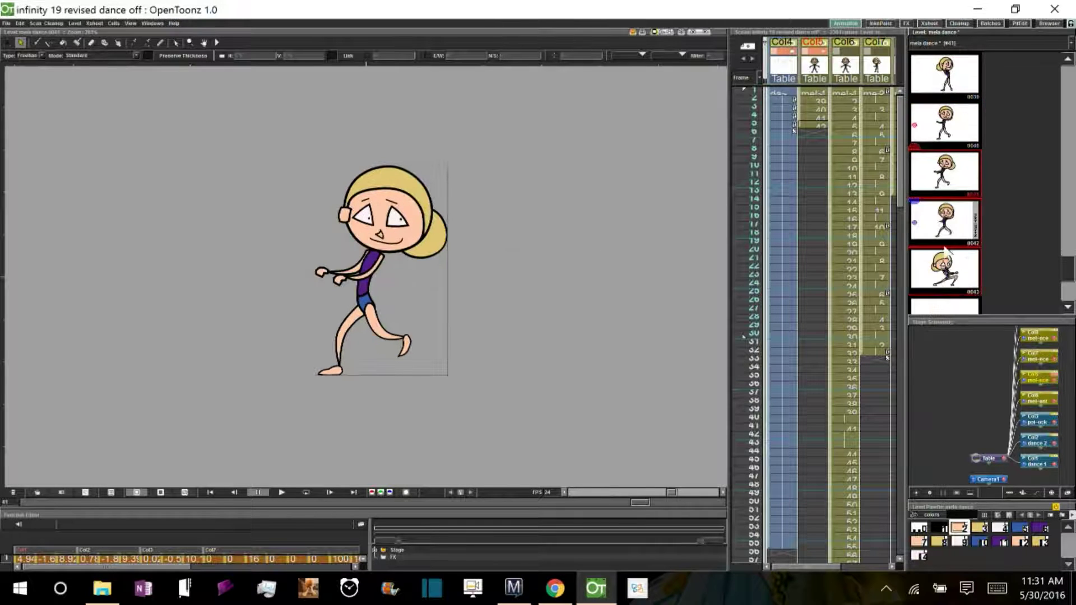
{"action": "key", "text": "Down"}
{"action": "key", "text": "Down"}
{"action": "key", "text": "Down"}
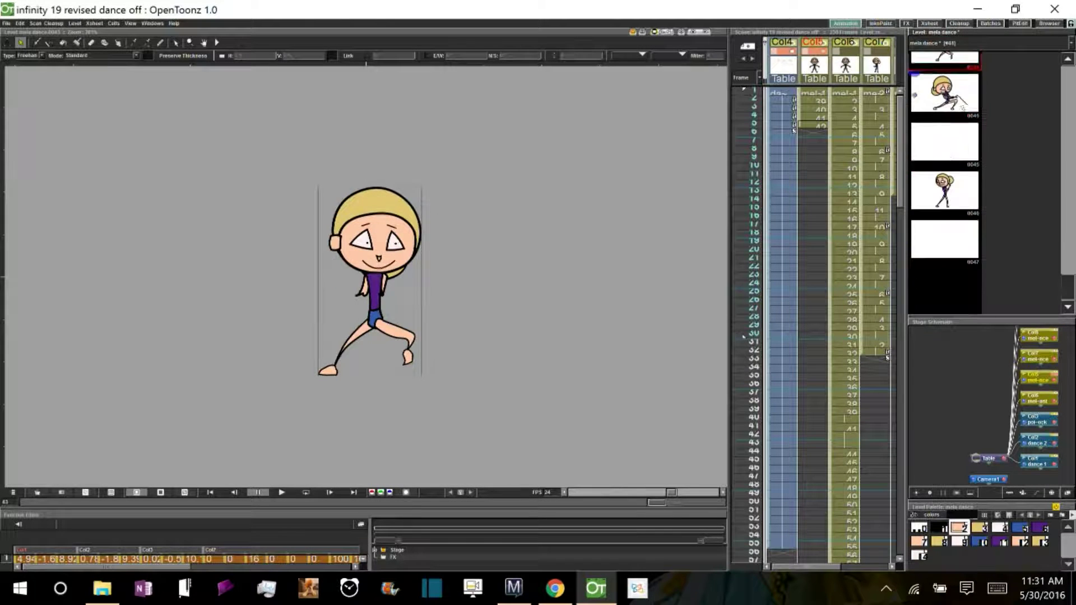
{"action": "key", "text": "Up"}
{"action": "key", "text": "Up"}
{"action": "key", "text": "Up"}
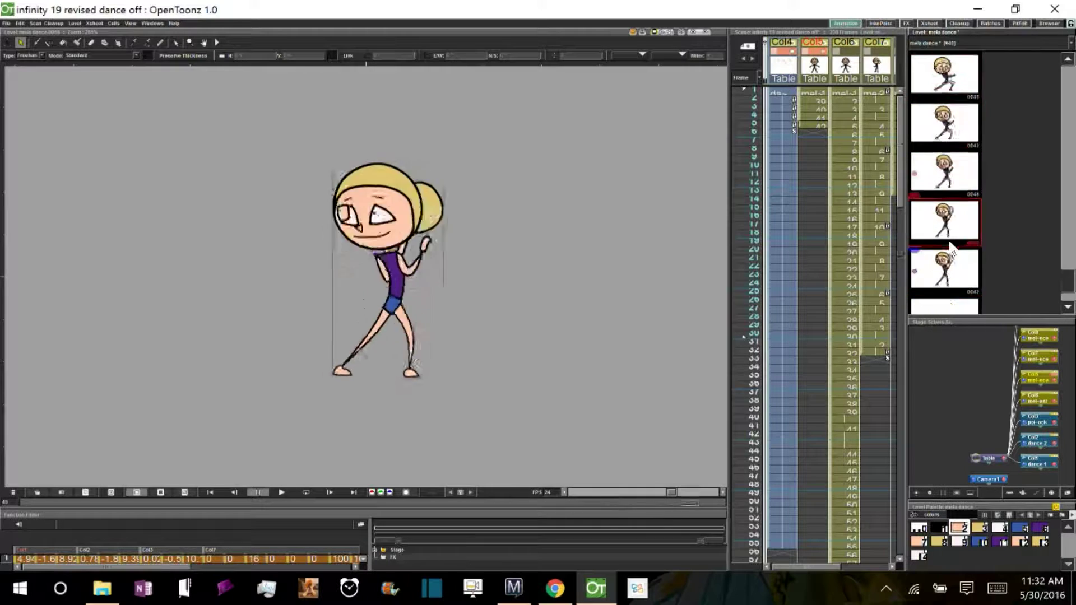
{"action": "key", "text": "Up"}
On drawing 0043, move the fist stroke beside the torso
{"action": "scroll", "coordinate": [402, 271], "scroll_direction": "up", "scroll_amount": 4}
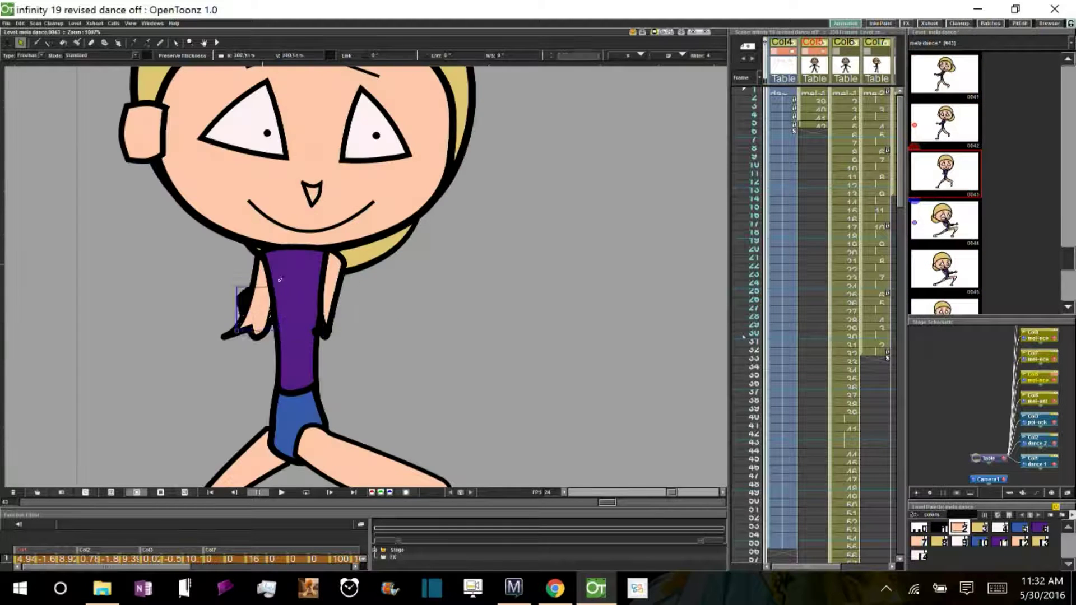
{"action": "mouse_move", "coordinate": [233, 309]}
{"action": "left_mouse_down"}
{"action": "mouse_move", "coordinate": [336, 269]}
{"action": "mouse_move", "coordinate": [380, 341]}
{"action": "left_mouse_up"}
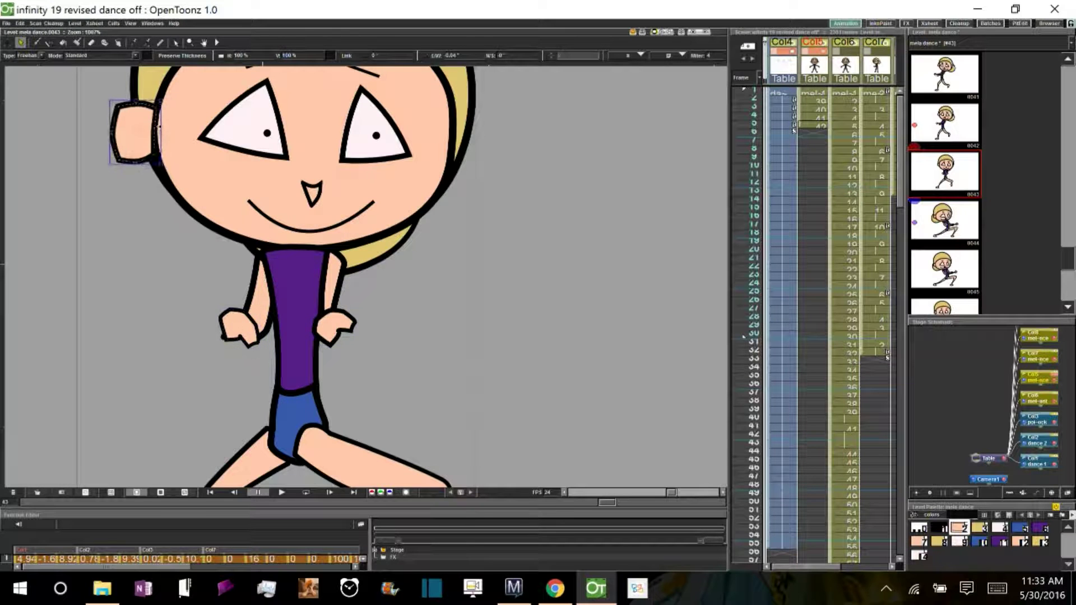
{"action": "scroll", "coordinate": [536, 291], "scroll_direction": "down", "scroll_amount": 3}
{"action": "left_click", "coordinate": [956, 227]}
{"action": "key", "text": "Up"}
{"action": "key", "text": "c"}
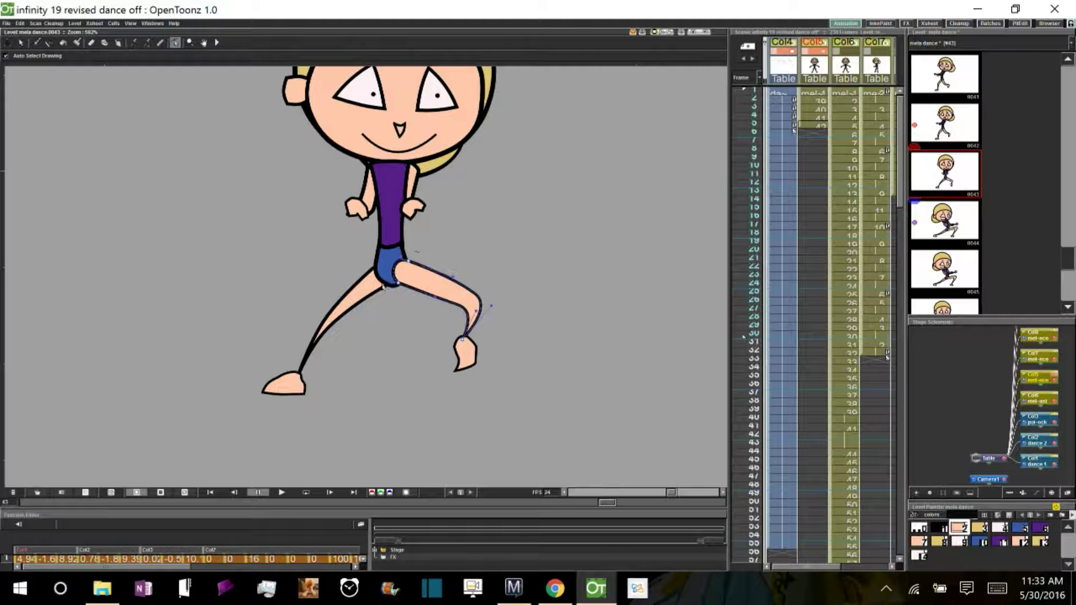
Compare drawings 0043 and 0044, then adjust the back leg strokes on 0044 and 0045
{"action": "key", "text": "s"}
{"action": "key", "text": "Down"}
{"action": "key", "text": "Up"}
{"action": "key", "text": "Down"}
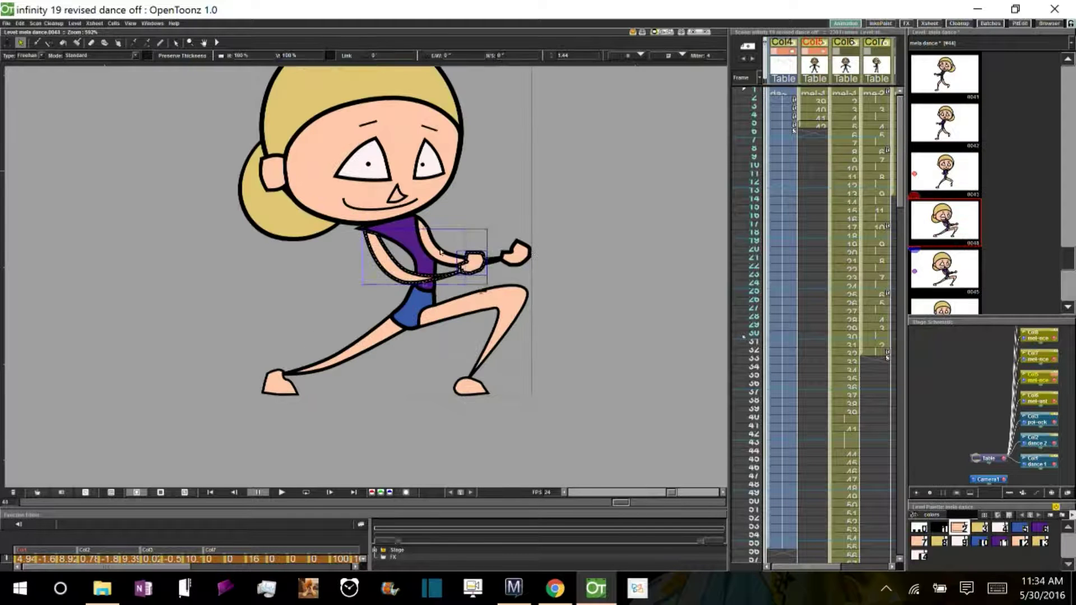
{"action": "left_click_drag", "start_coordinate": [277, 310], "coordinate": [441, 310]}
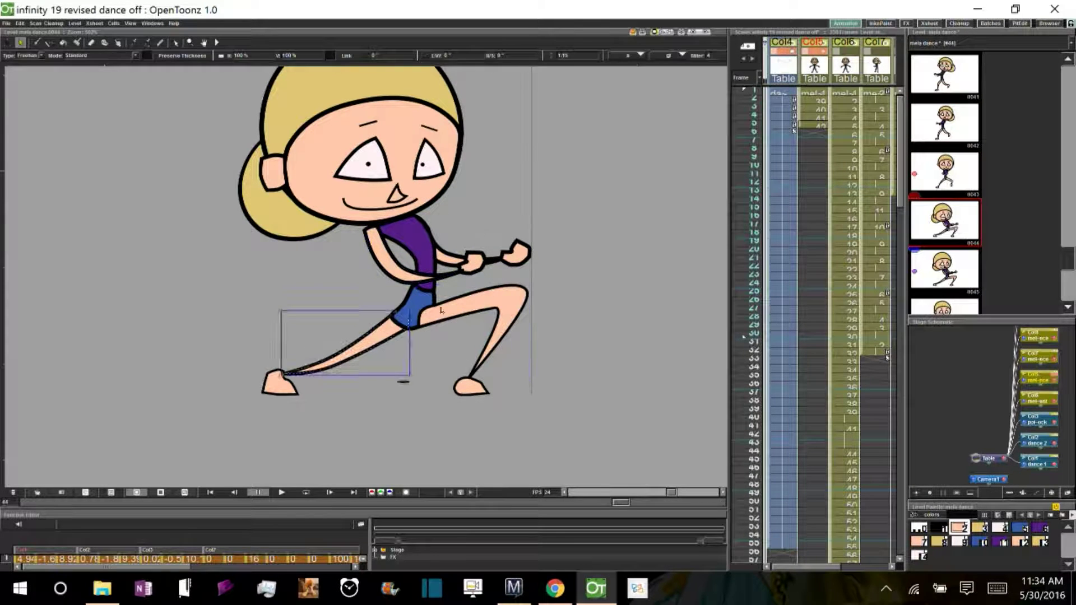
{"action": "key", "text": "Down"}
{"action": "key", "text": "c"}
{"action": "left_click", "coordinate": [373, 218]}
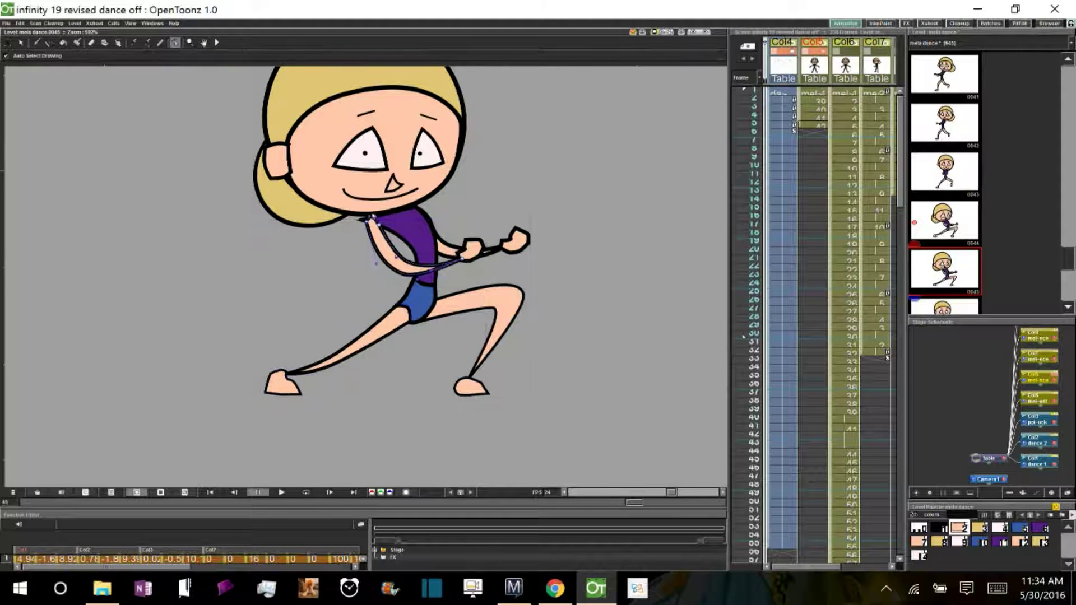
Reshape the shirt stroke on 0046 and touch up drawings 0047 through 0050
{"action": "key", "text": "Down"}
{"action": "key", "text": "s"}
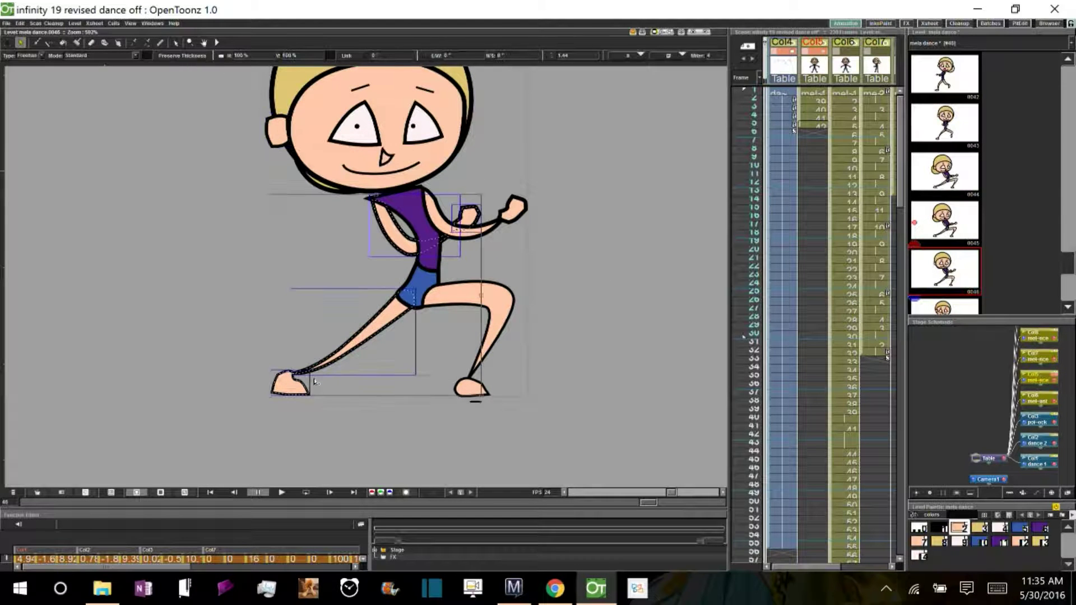
{"action": "key", "text": "c"}
{"action": "left_click", "coordinate": [382, 206]}
{"action": "key", "text": "Down"}
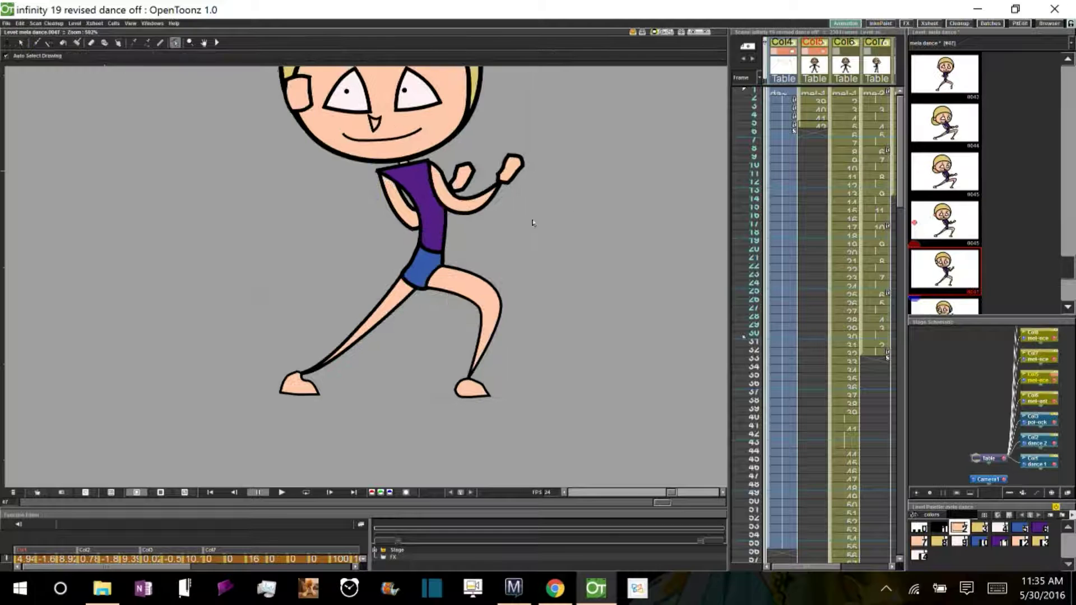
{"action": "key", "text": "s"}
{"action": "key", "text": "c"}
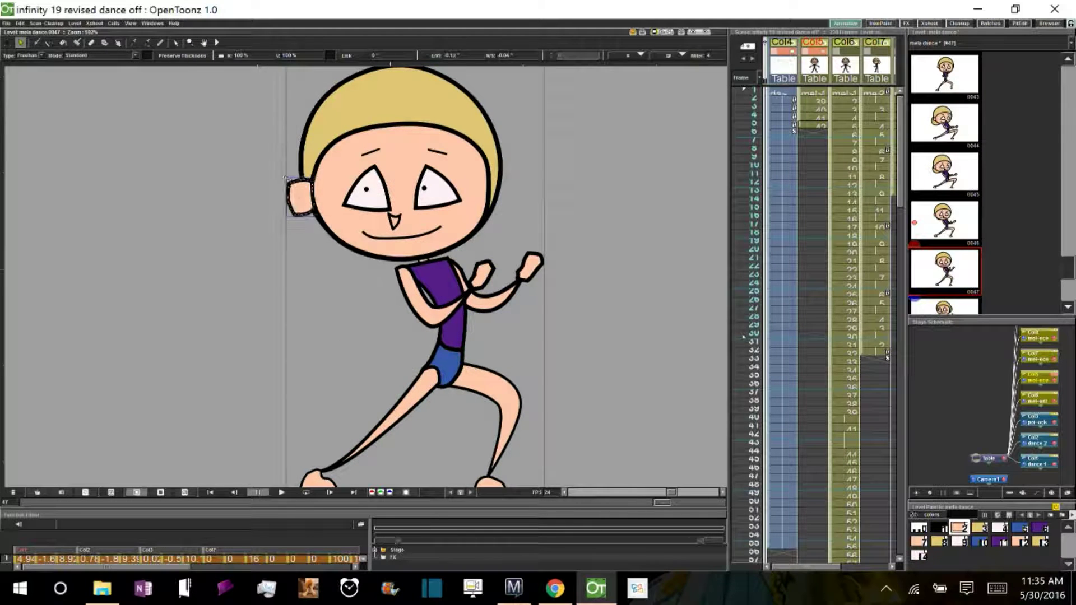
{"action": "key", "text": "Down"}
{"action": "key", "text": "s"}
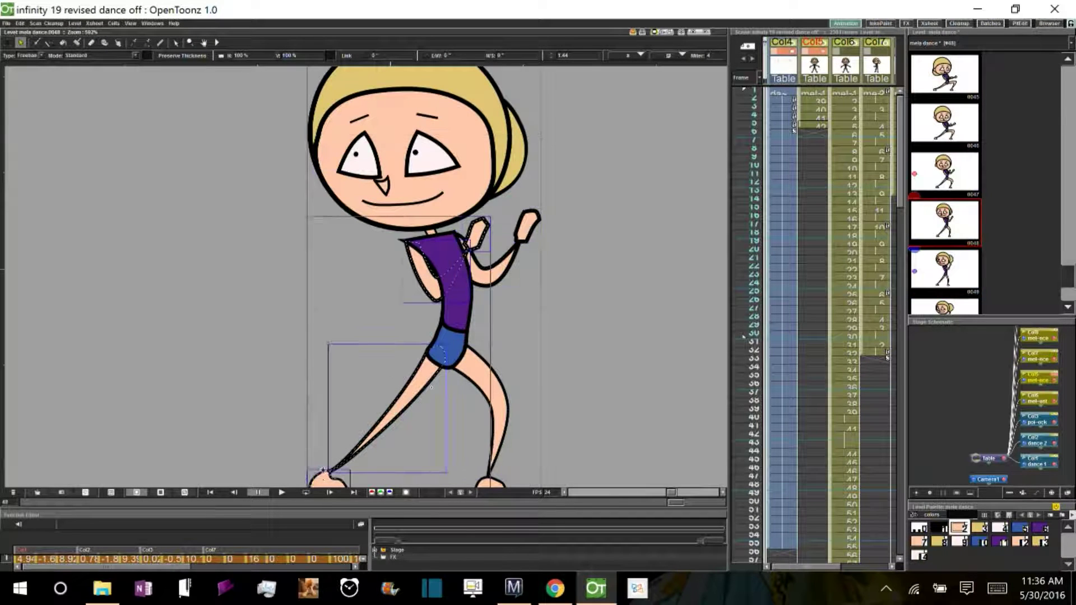
{"action": "key", "text": "Down"}
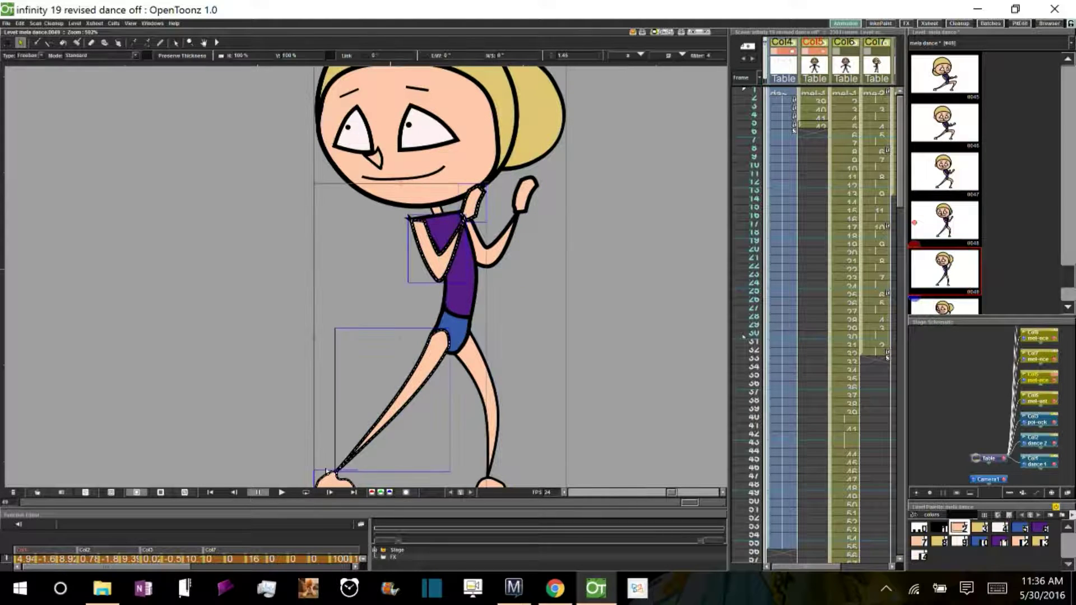
{"action": "key", "text": "c"}
{"action": "key", "text": "Down"}
Step back from drawing 0047 to 0040 and tweak the head outline's control points
{"action": "key", "text": "s"}
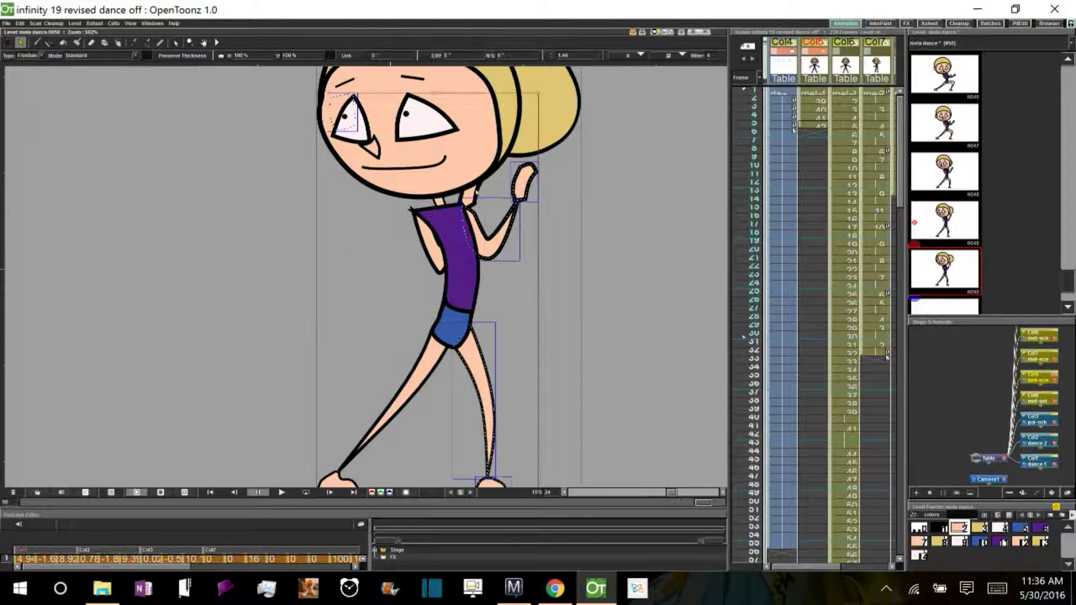
{"action": "key", "text": "c"}
{"action": "scroll", "coordinate": [581, 293], "scroll_direction": "down", "scroll_amount": 3}
{"action": "key", "text": "Up"}
{"action": "key", "text": "Up"}
{"action": "key", "text": "Up"}
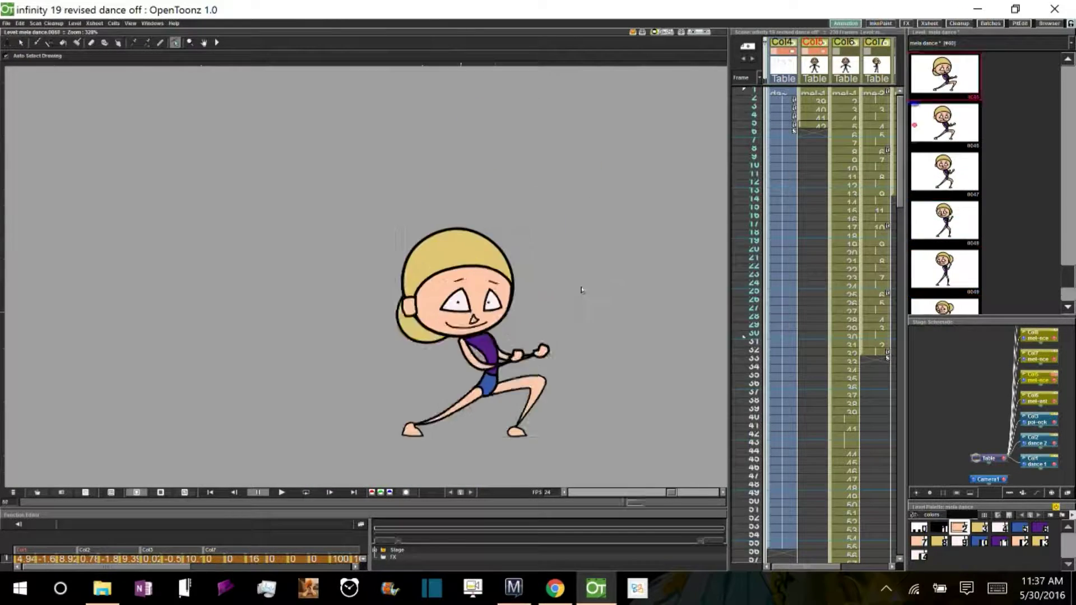
{"action": "key", "text": "s"}
{"action": "key", "text": "Up"}
{"action": "key", "text": "Up"}
{"action": "key", "text": "Up"}
{"action": "key", "text": "Up"}
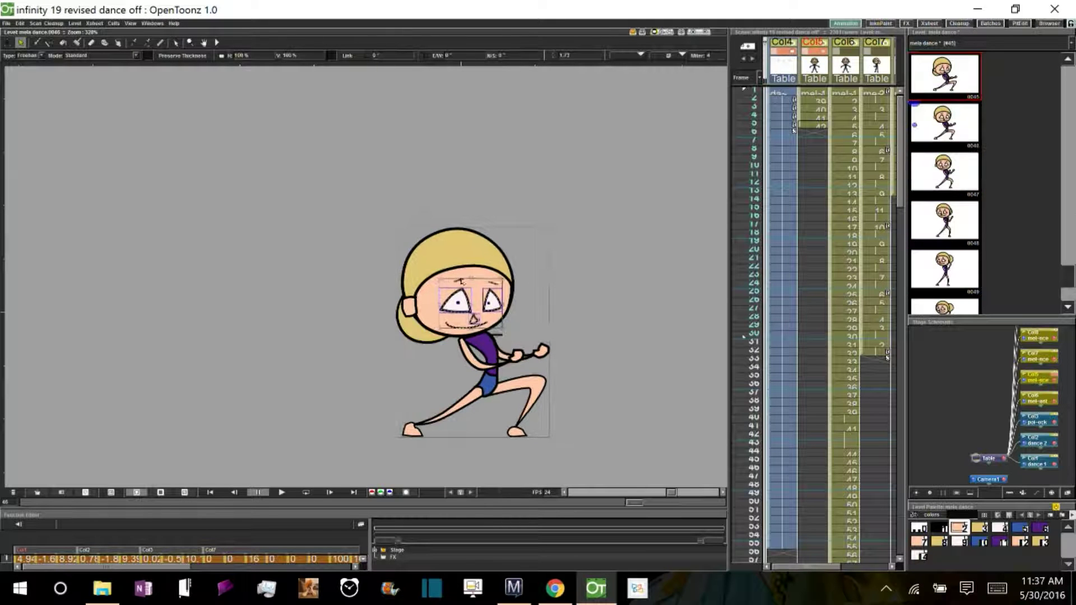
{"action": "key", "text": "Up"}
{"action": "key", "text": "Up"}
{"action": "key", "text": "Up"}
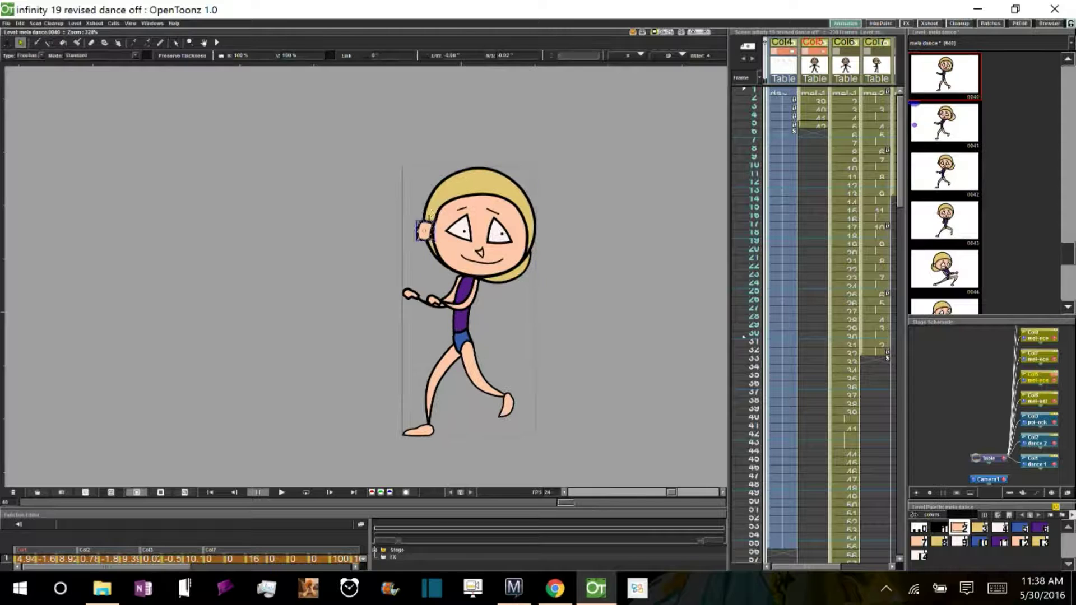
{"action": "key", "text": "c"}
{"action": "key", "text": "s"}
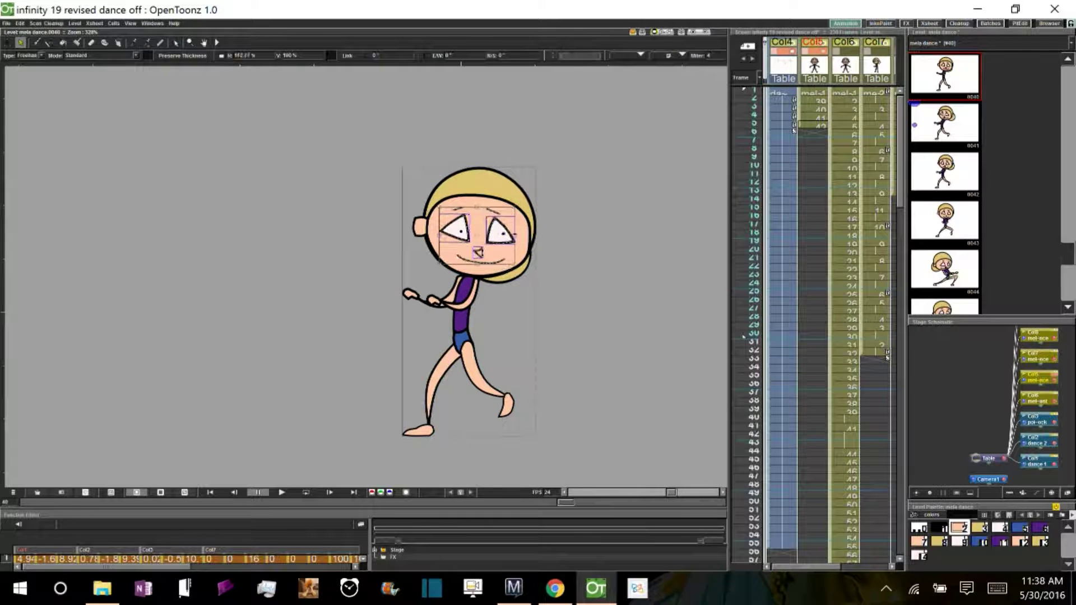
Flip between drawings 0040 and 0050, adjusting the head so it flows smoothly
{"action": "key", "text": "Down"}
{"action": "key", "text": "Down"}
{"action": "key", "text": "Down"}
{"action": "key", "text": "Down"}
{"action": "key", "text": "Down"}
{"action": "key", "text": "Down"}
{"action": "key", "text": "Down"}
{"action": "key", "text": "Down"}
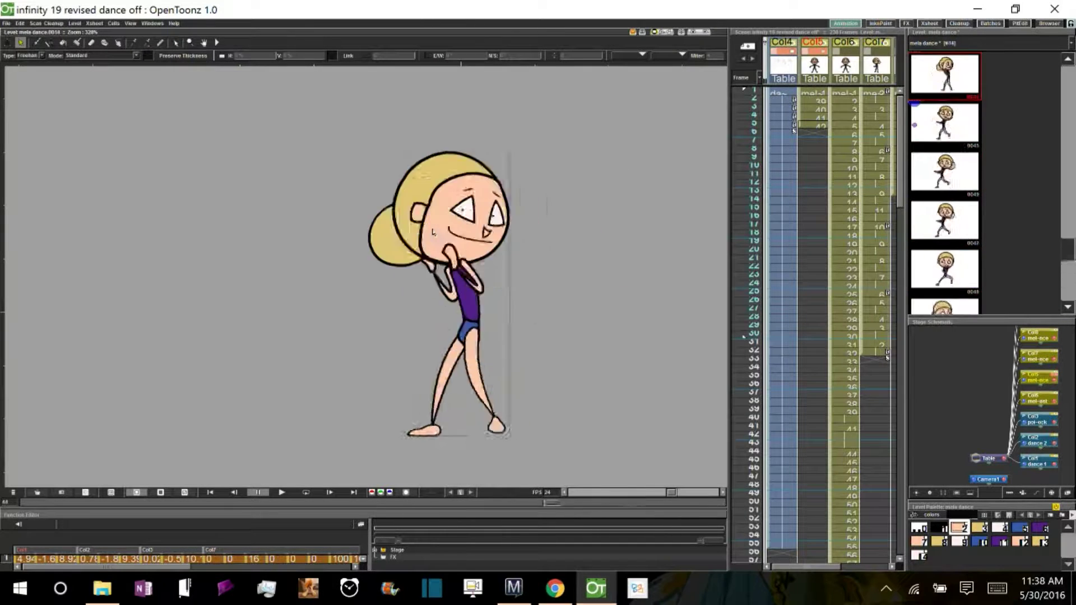
{"action": "key", "text": "Up"}
{"action": "key", "text": "Up"}
{"action": "key", "text": "Up"}
{"action": "key", "text": "Up"}
{"action": "key", "text": "Up"}
{"action": "key", "text": "Up"}
{"action": "key", "text": "Up"}
{"action": "key", "text": "Up"}
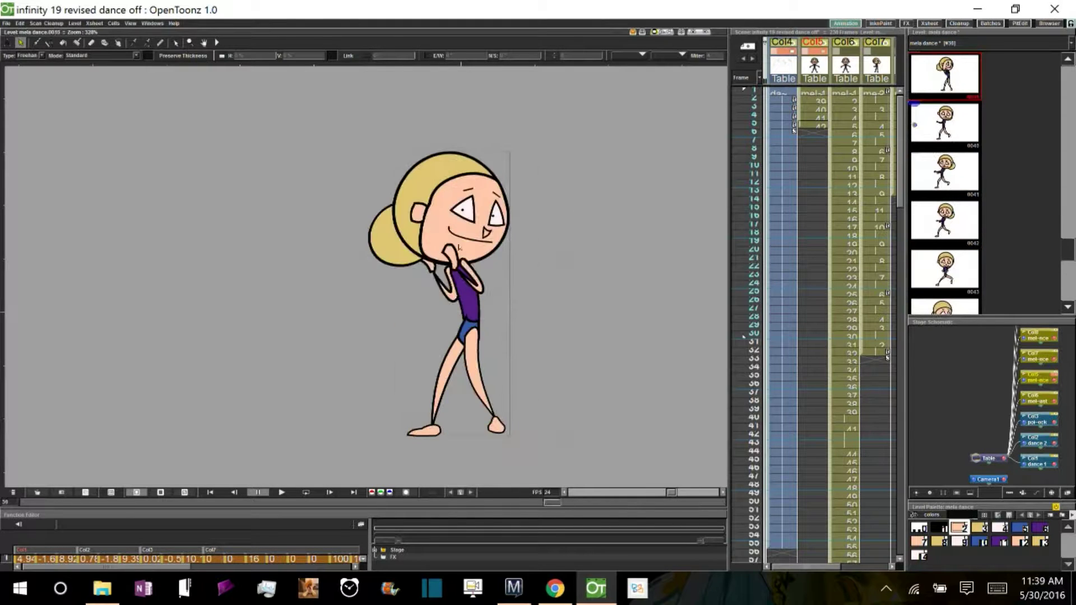
{"action": "key", "text": "c"}
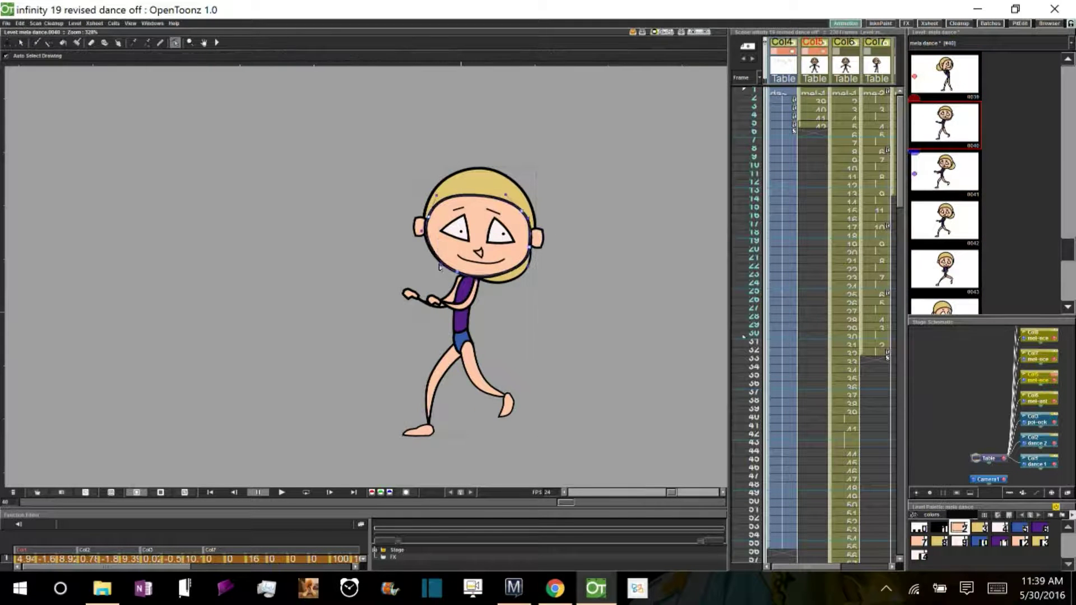
{"action": "key", "text": "Down"}
{"action": "key", "text": "s"}
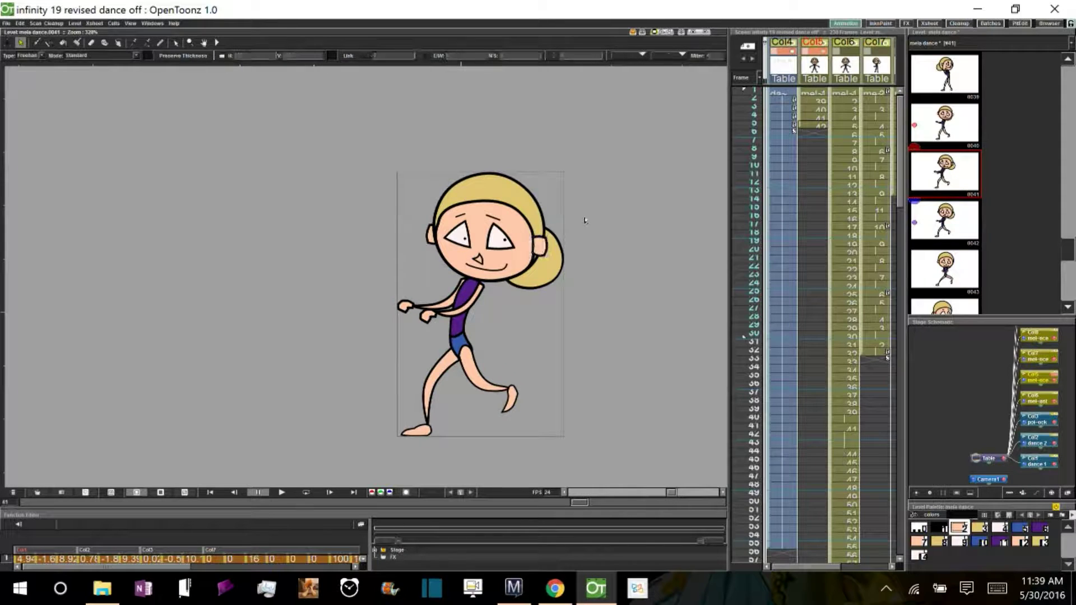
{"action": "key", "text": "Down"}
{"action": "key", "text": "Down"}
{"action": "key", "text": "Down"}
{"action": "key", "text": "Down"}
{"action": "key", "text": "Down"}
{"action": "key", "text": "Down"}
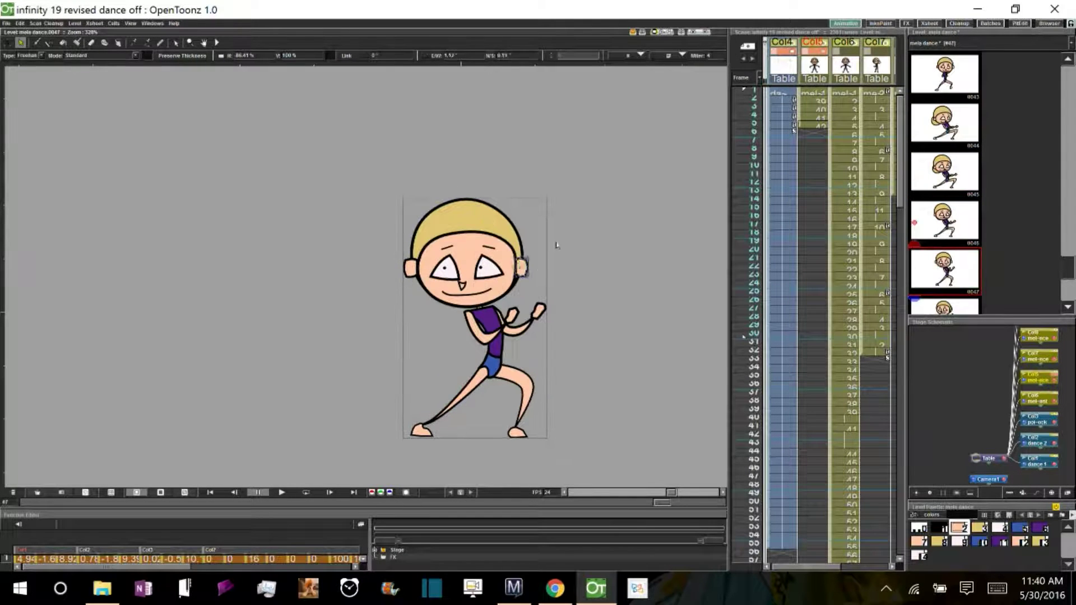
{"action": "key", "text": "Down"}
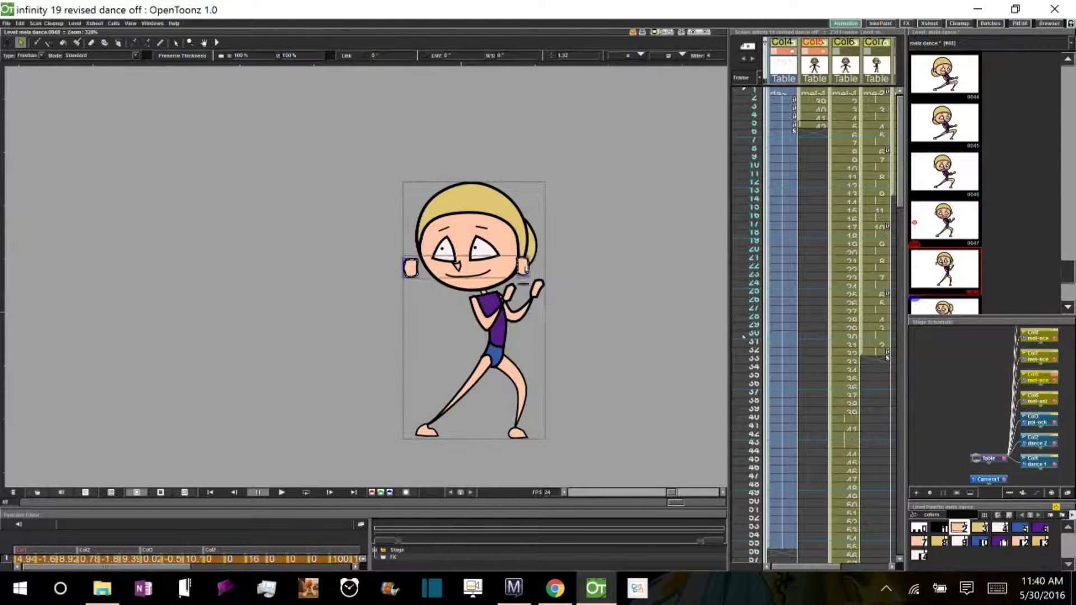
{"action": "key", "text": "Down"}
{"action": "key", "text": "Down"}
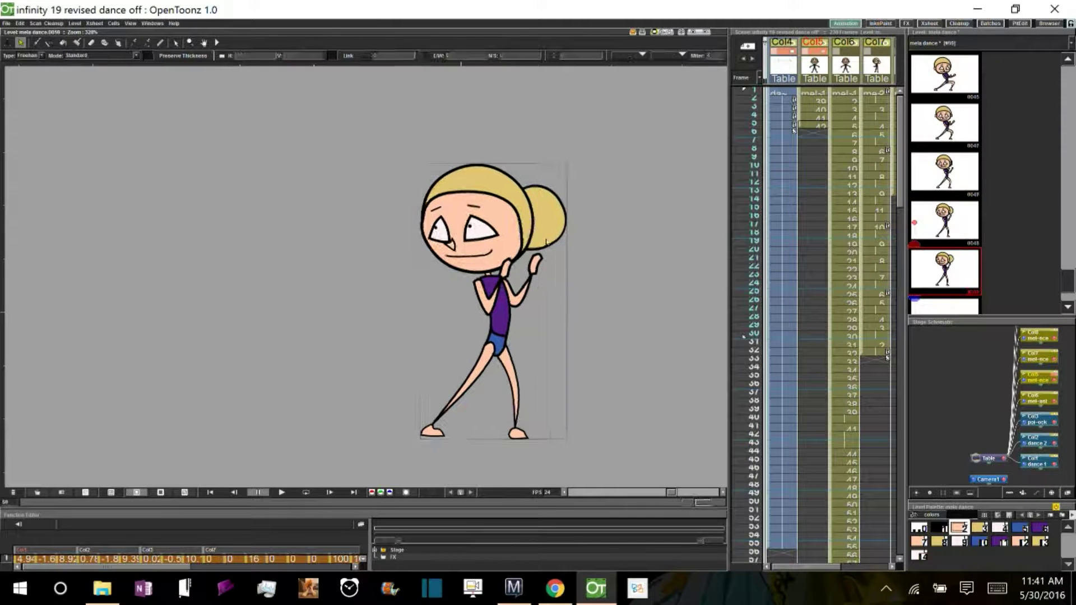
{"action": "scroll", "coordinate": [1054, 240], "scroll_direction": "up", "scroll_amount": 5}
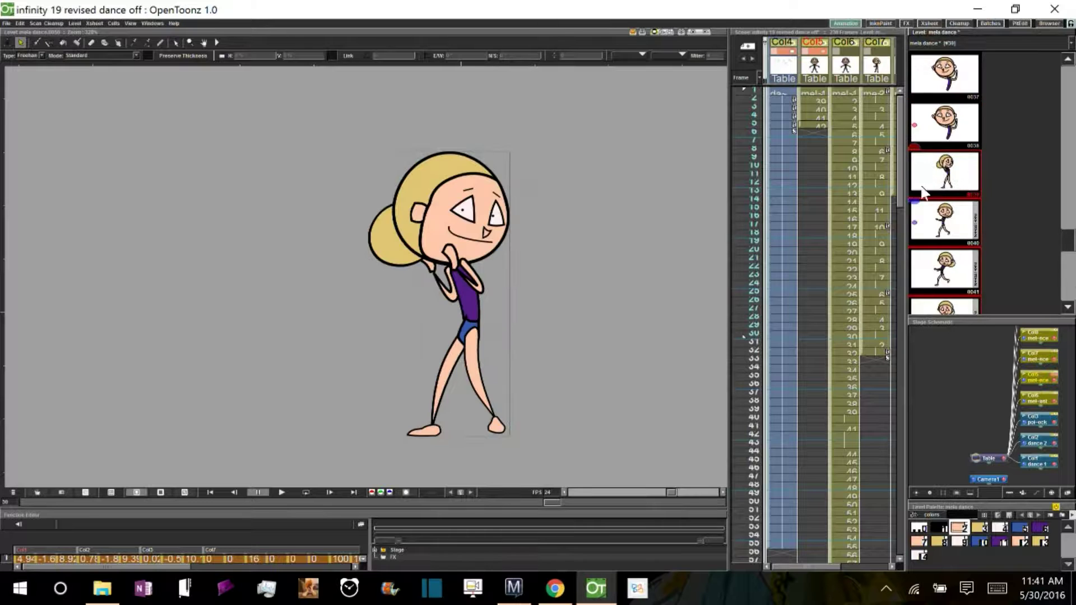
Make Col10 current and extend its cells further down the Xsheet
{"action": "left_click_drag", "start_coordinate": [730, 280], "coordinate": [609, 280]}
{"action": "left_click", "coordinate": [853, 103]}
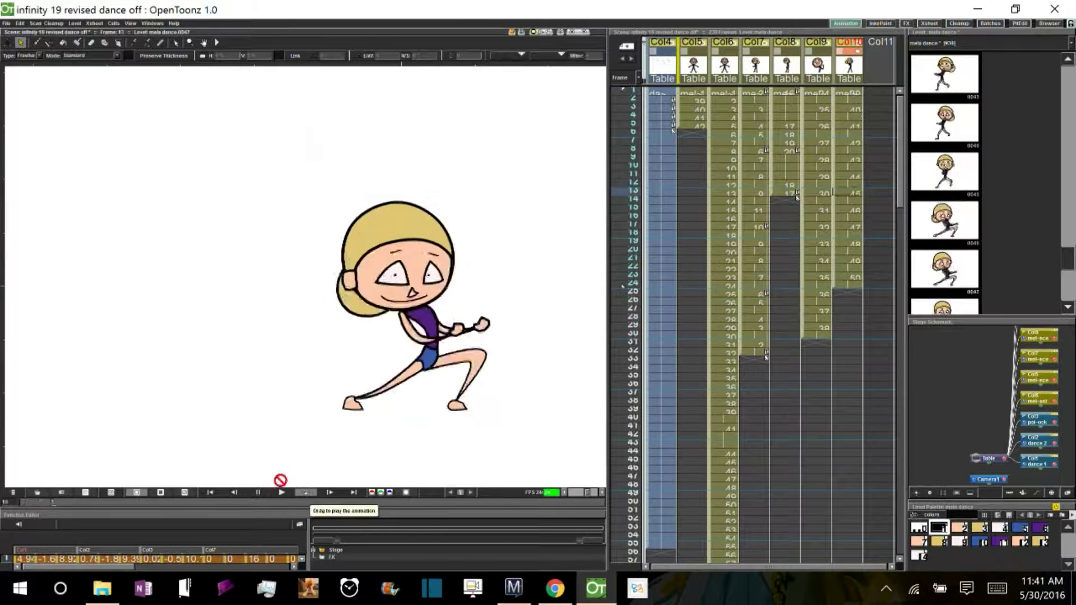
{"action": "mouse_move", "coordinate": [853, 102]}
{"action": "left_mouse_down"}
{"action": "mouse_move", "coordinate": [863, 154]}
{"action": "mouse_move", "coordinate": [853, 375]}
{"action": "left_mouse_up"}
{"action": "mouse_move", "coordinate": [622, 378]}
{"action": "left_mouse_down"}
{"action": "mouse_move", "coordinate": [620, 110]}
{"action": "mouse_move", "coordinate": [846, 108]}
{"action": "left_mouse_up"}
Set shear and scale keys on Col10 at frames 1, 6, 12, 17, 27 and 35, then play
{"action": "key", "text": "a"}
{"action": "left_click_drag", "start_coordinate": [474, 247], "coordinate": [469, 279]}
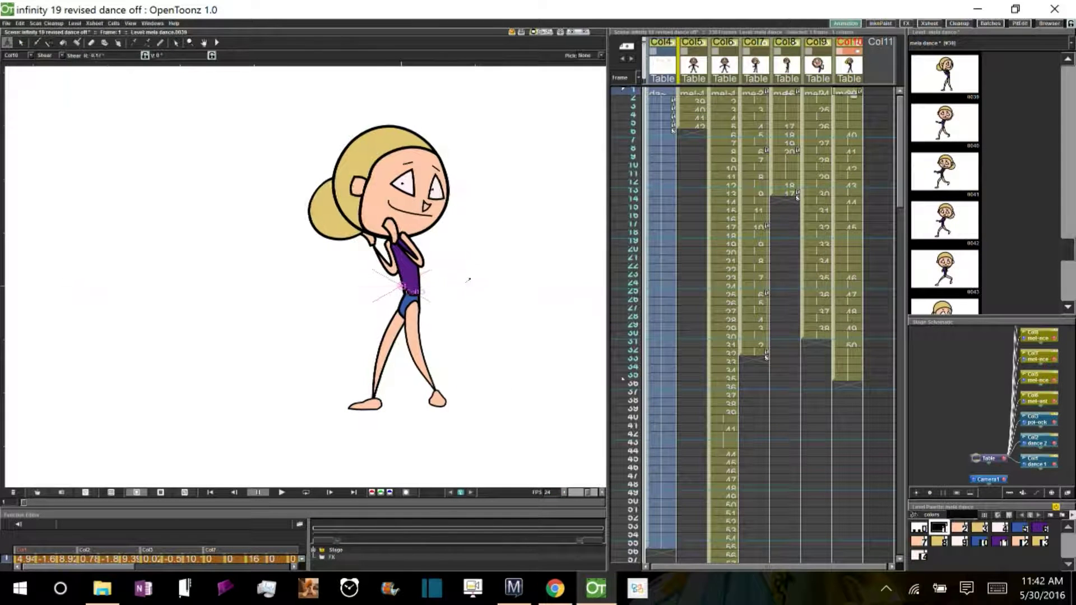
{"action": "left_click", "coordinate": [847, 134]}
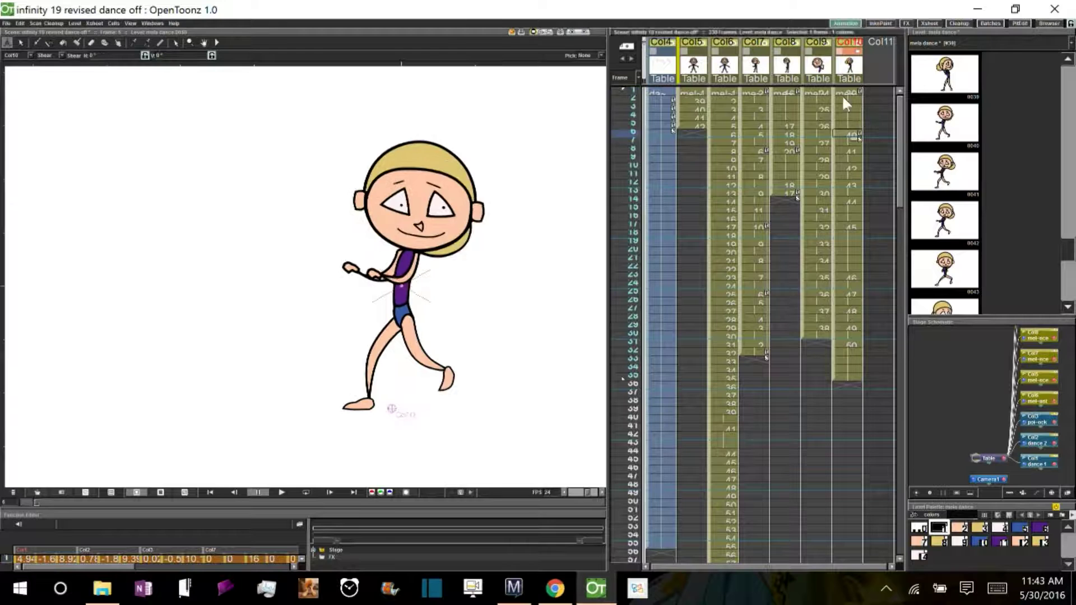
{"action": "left_click", "coordinate": [848, 185]}
{"action": "key", "text": "Down"}
{"action": "key", "text": "Down"}
{"action": "key", "text": "Down"}
{"action": "key", "text": "Down"}
{"action": "key", "text": "Down"}
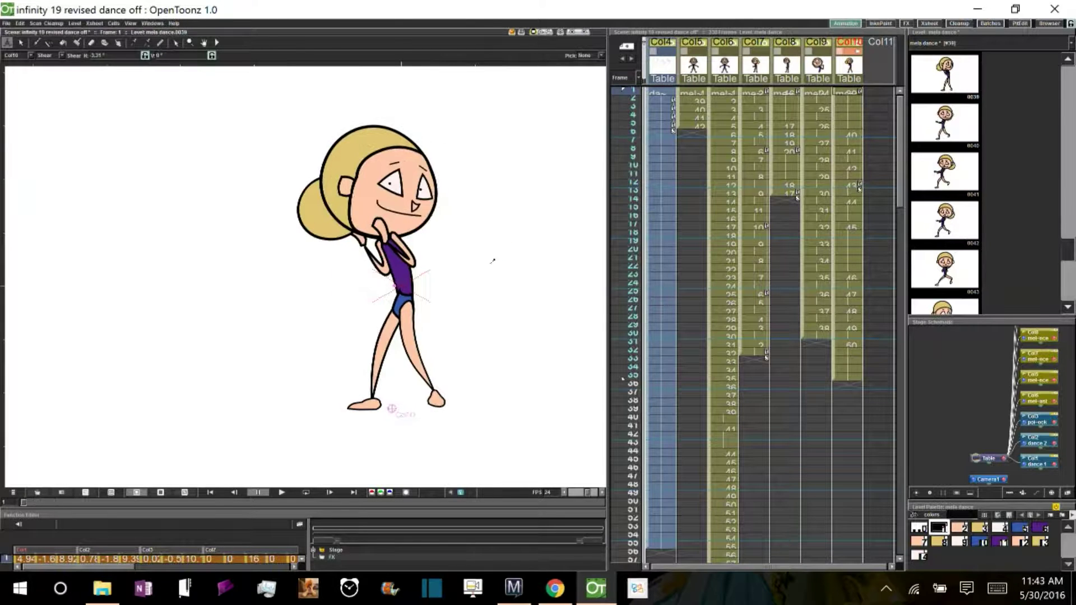
{"action": "key", "text": "Down"}
{"action": "key", "text": "Down"}
{"action": "key", "text": "Down"}
{"action": "key", "text": "Down"}
{"action": "key", "text": "Down"}
{"action": "key", "text": "Down"}
{"action": "key", "text": "Down"}
{"action": "key", "text": "Down"}
{"action": "key", "text": "Down"}
{"action": "key", "text": "Down"}
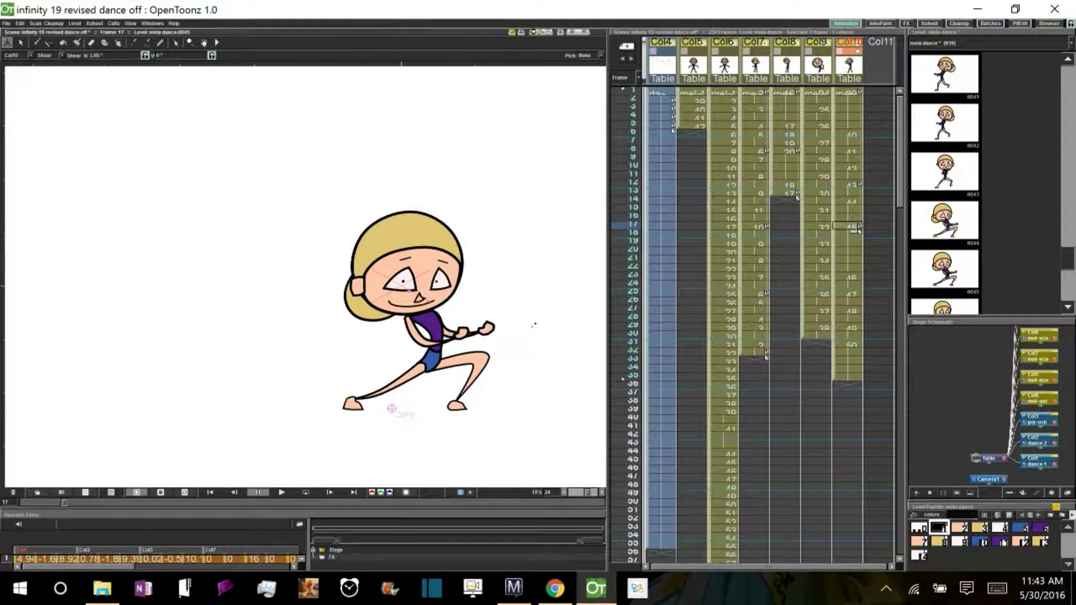
{"action": "key", "text": "Down"}
{"action": "key", "text": "Down"}
{"action": "key", "text": "Down"}
{"action": "key", "text": "Down"}
{"action": "key", "text": "Down"}
{"action": "key", "text": "Down"}
{"action": "key", "text": "Down"}
{"action": "key", "text": "Down"}
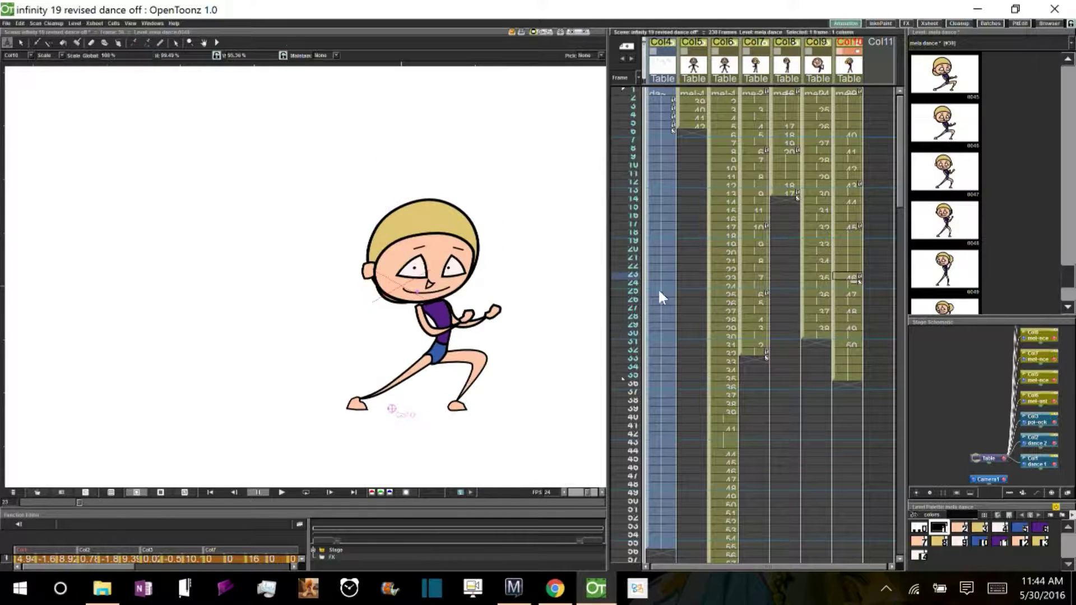
{"action": "key", "text": "p"}
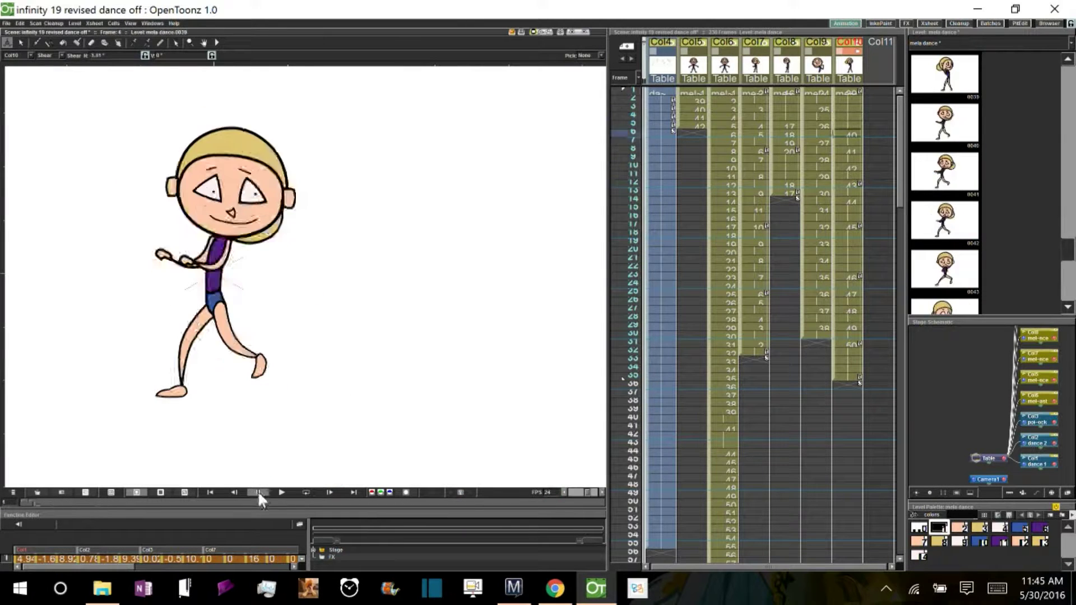
Stop playback at frame 14, step through to frame 27, then replay from frame 1
{"action": "left_click", "coordinate": [849, 199]}
{"action": "key", "text": "Down"}
{"action": "key", "text": "Down"}
{"action": "key", "text": "Down"}
{"action": "key", "text": "Down"}
{"action": "key", "text": "Down"}
{"action": "key", "text": "Down"}
{"action": "key", "text": "Down"}
{"action": "key", "text": "Down"}
{"action": "key", "text": "Down"}
{"action": "key", "text": "Down"}
{"action": "key", "text": "Down"}
{"action": "key", "text": "Down"}
{"action": "key", "text": "Down"}
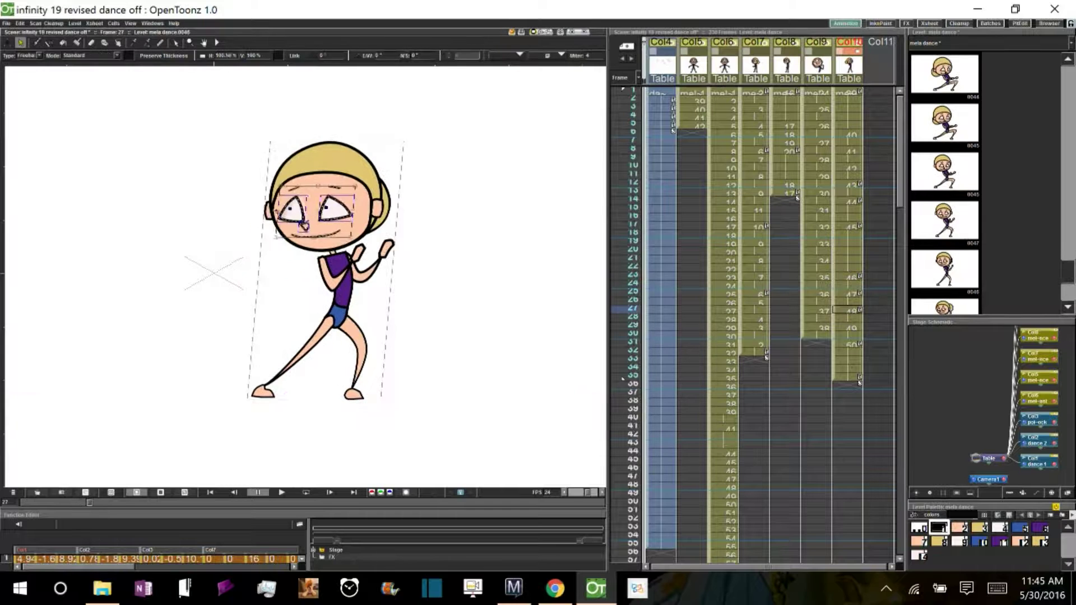
{"action": "key", "text": "s"}
{"action": "key", "text": "p"}
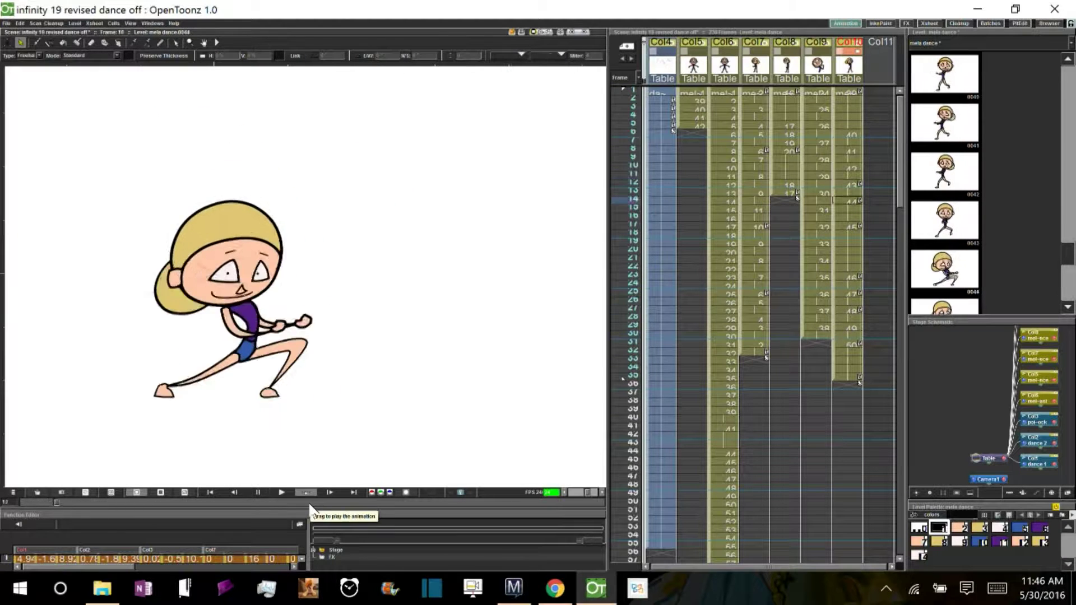